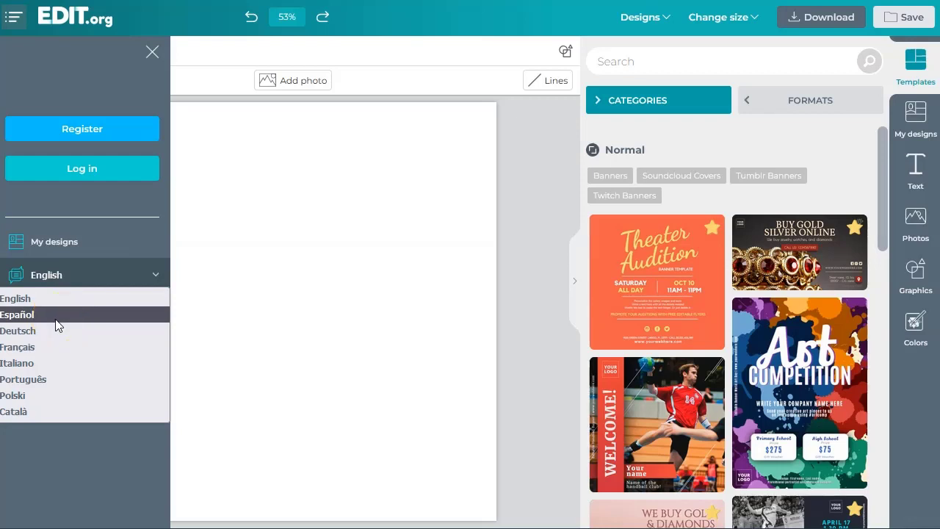
Switch the editor's interface language to Español and confirm leaving the page.
left_click(56, 315)
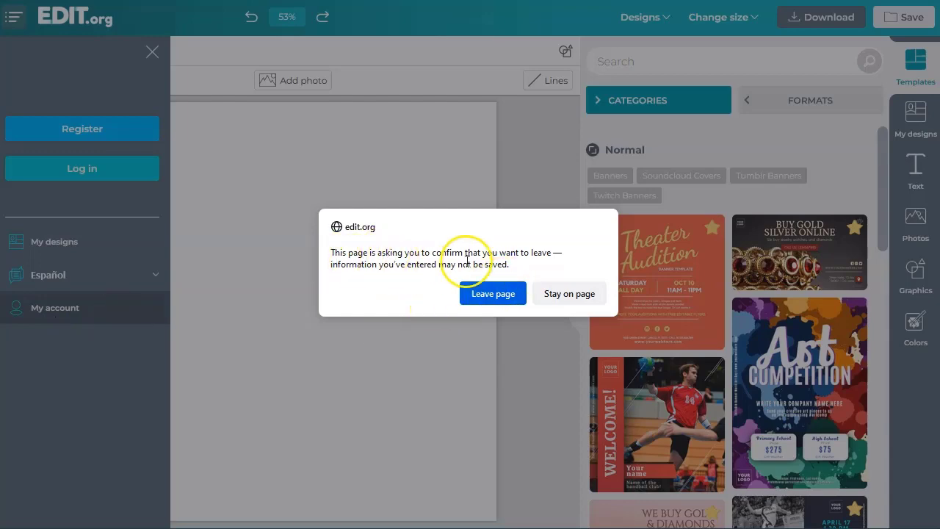
left_click(493, 294)
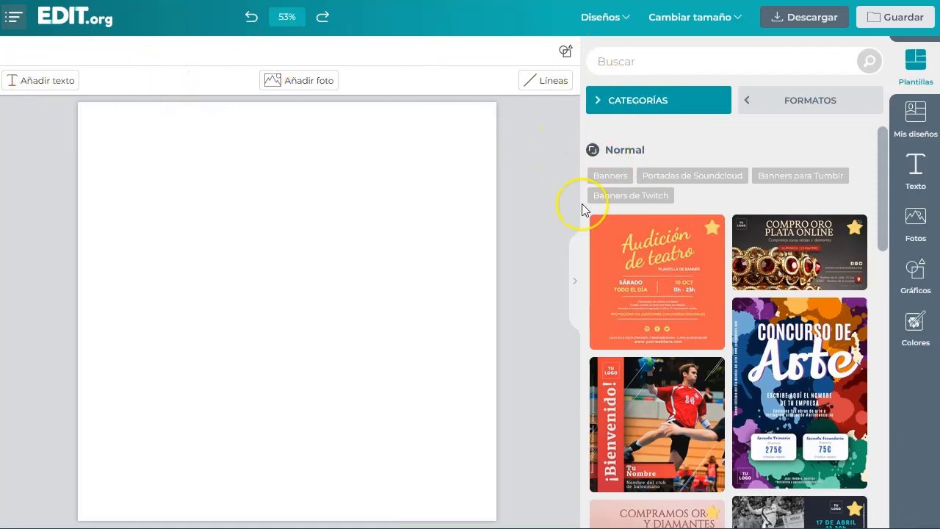
Examine the quick shape options and the saved designs area.
left_click(571, 52)
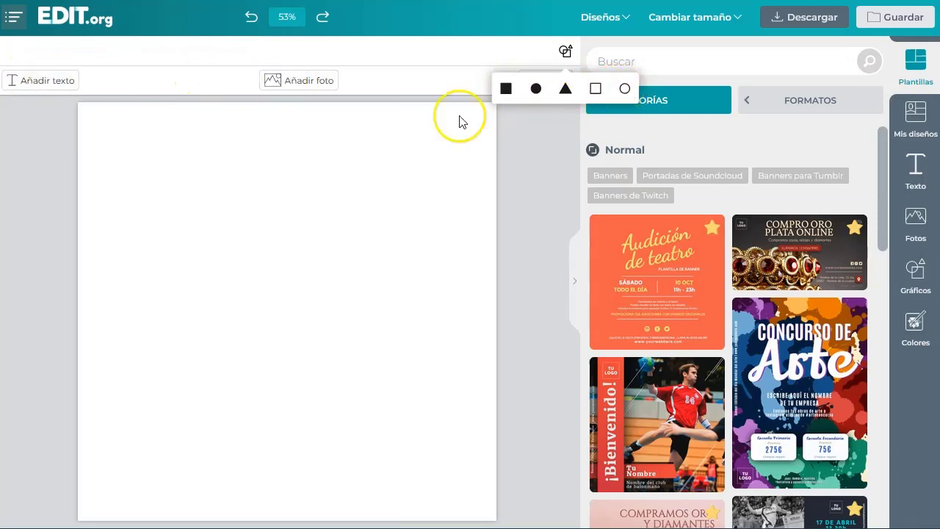
left_click(531, 157)
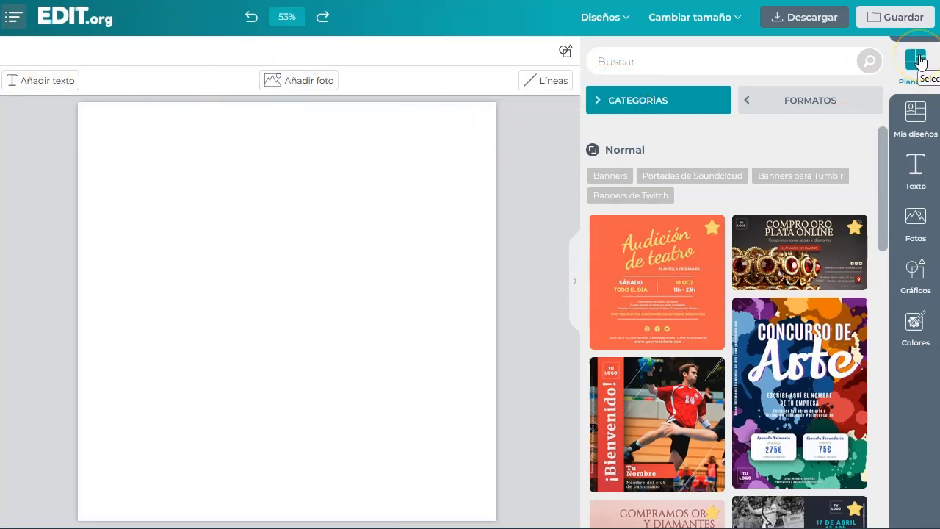
left_click(915, 115)
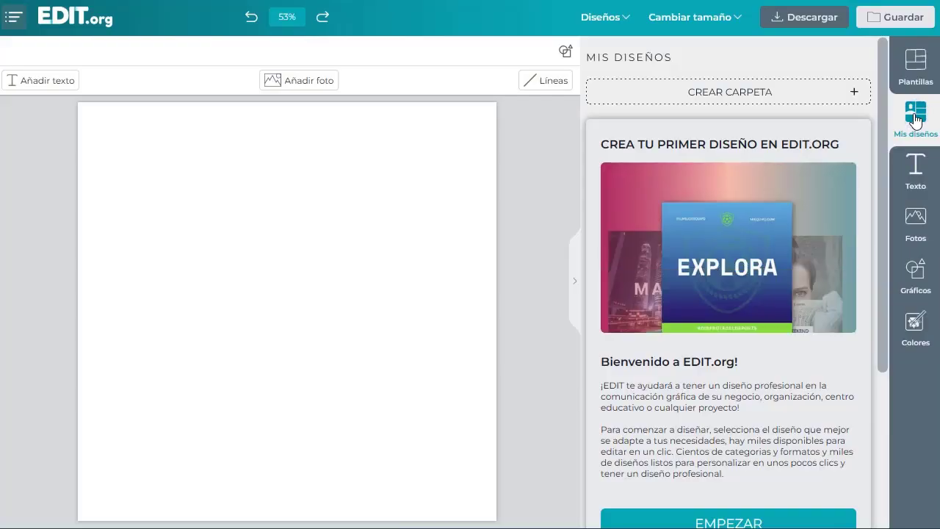
Review the available text options, including styles, combinations and typefaces, and the stock photo library.
left_click(915, 166)
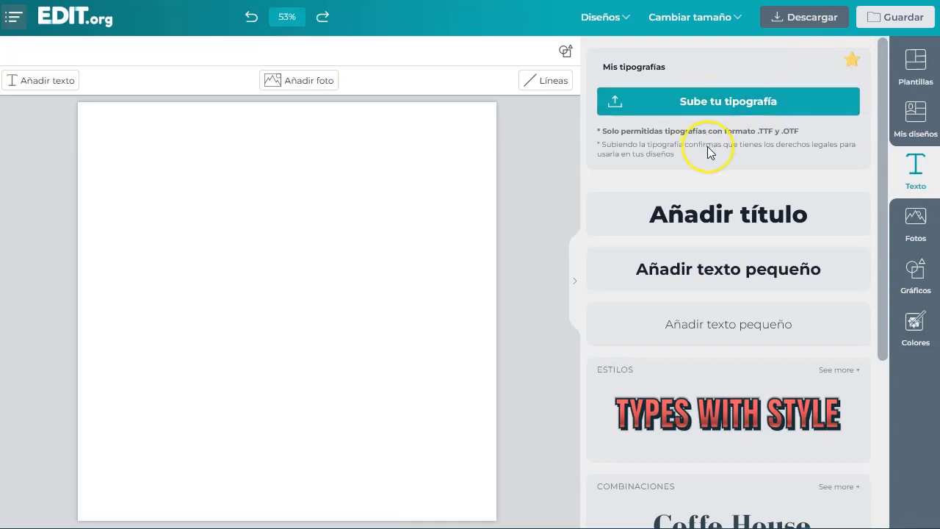
scroll(707, 146, "down", 4)
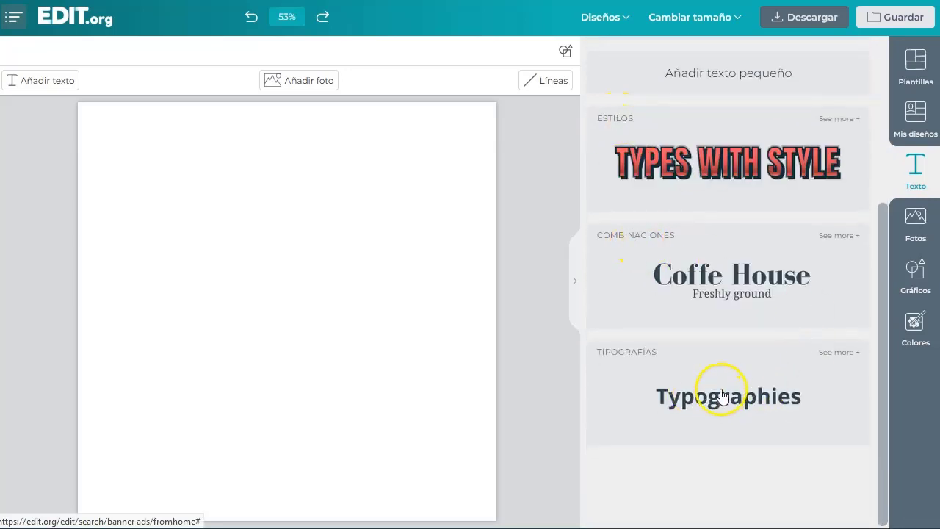
scroll(721, 395, "up", 1)
left_click(913, 219)
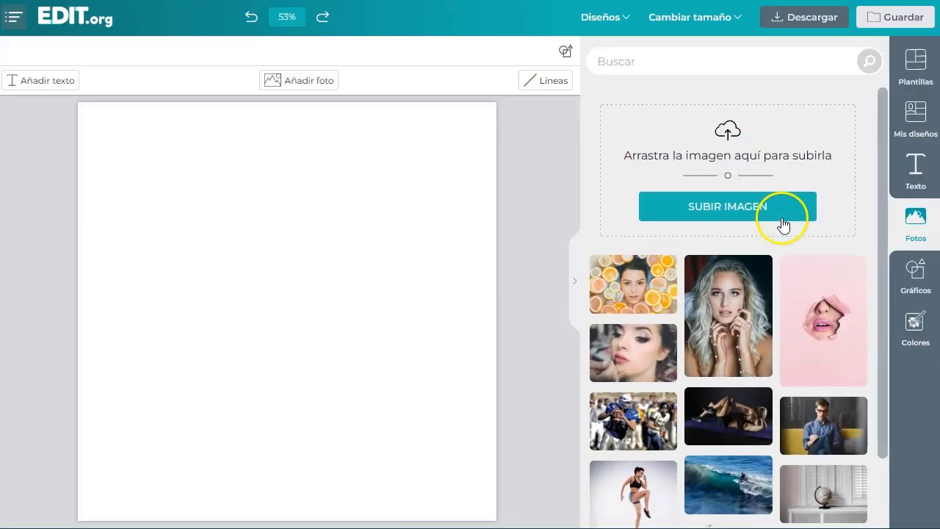
scroll(724, 318, "down", 3)
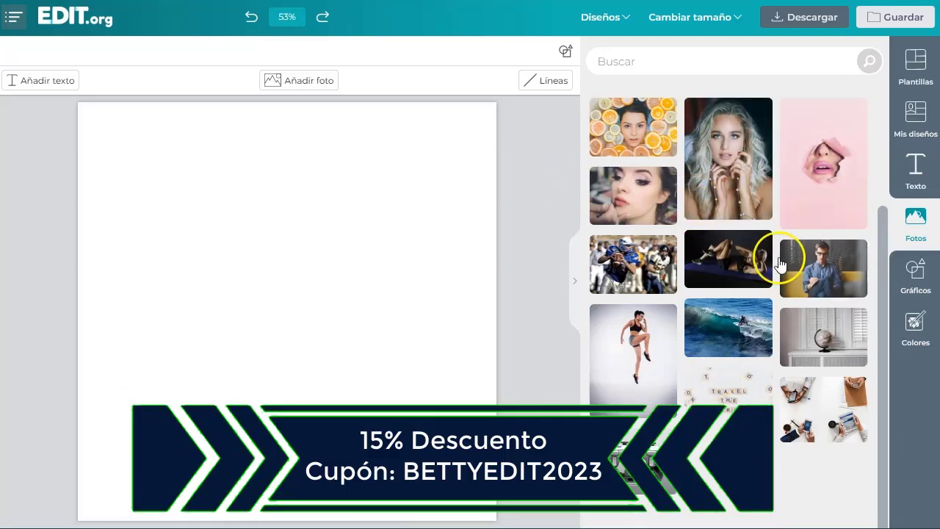
Examine the graphics library's categories, from basic objects and lines to social media icons, flags, stamps, brush strokes and payment methods.
left_click(916, 277)
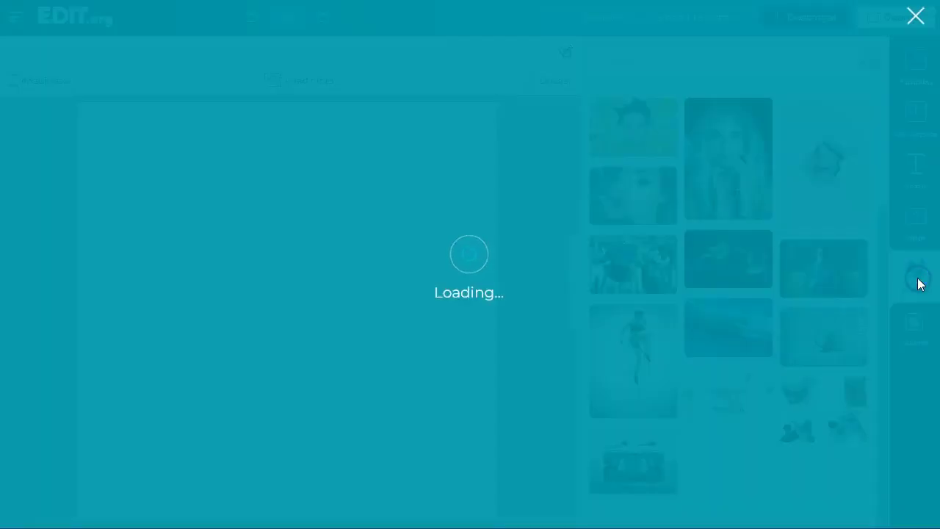
left_click(697, 213)
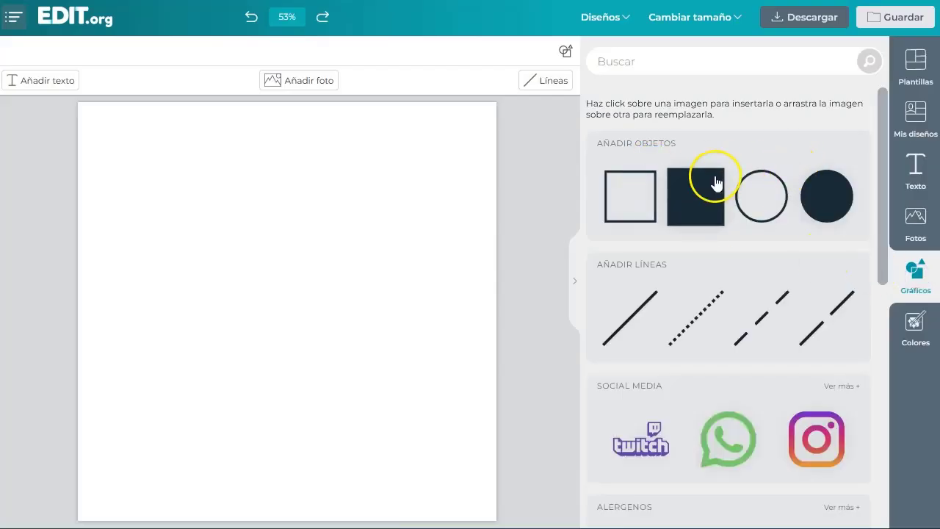
scroll(719, 298, "down", 3)
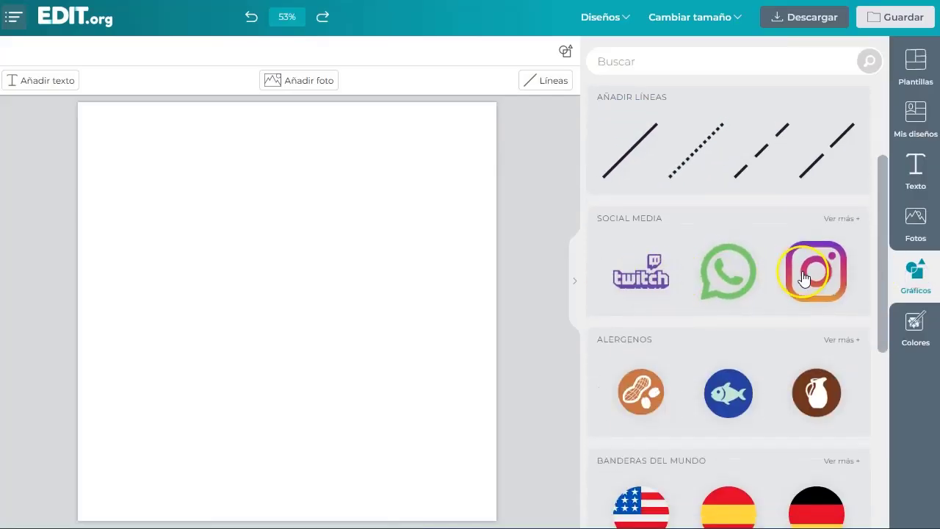
scroll(684, 272, "down", 1)
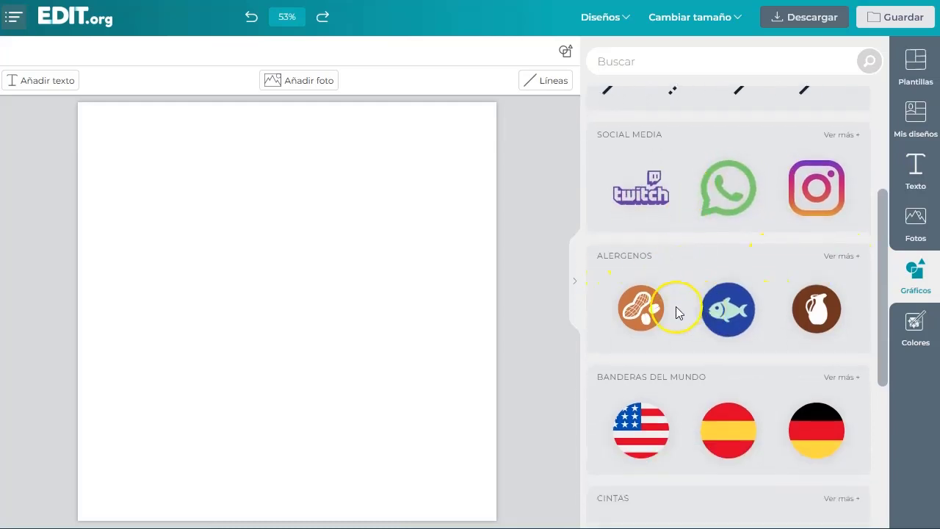
scroll(771, 294, "down", 2)
scroll(759, 277, "down", 2)
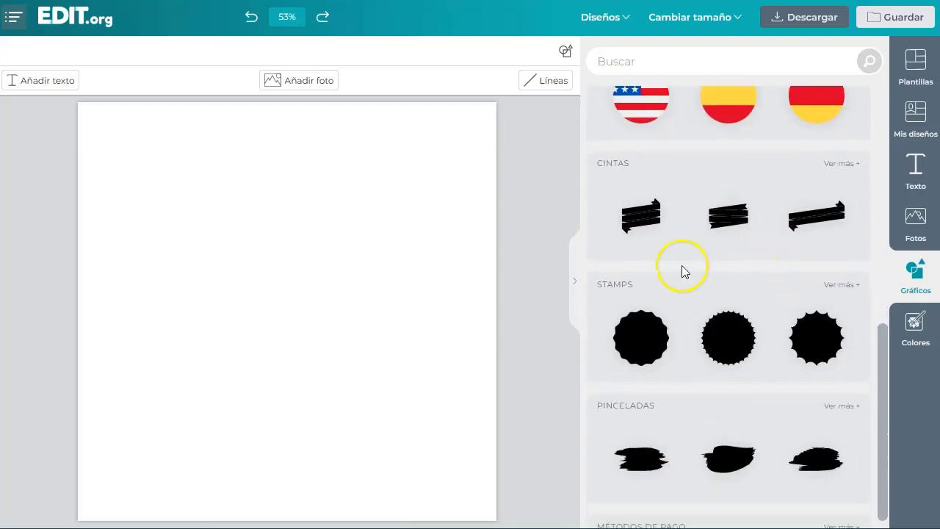
scroll(777, 335, "down", 2)
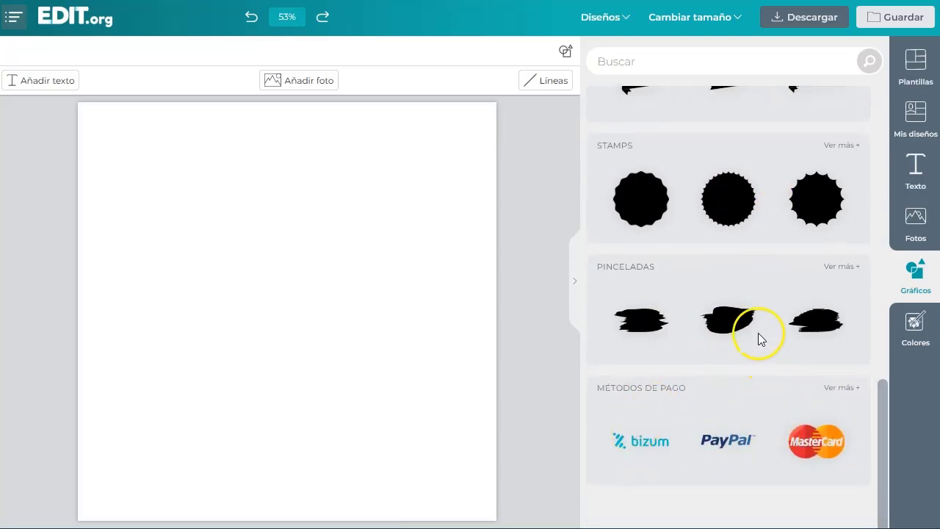
scroll(754, 327, "up", 2)
scroll(750, 299, "up", 4)
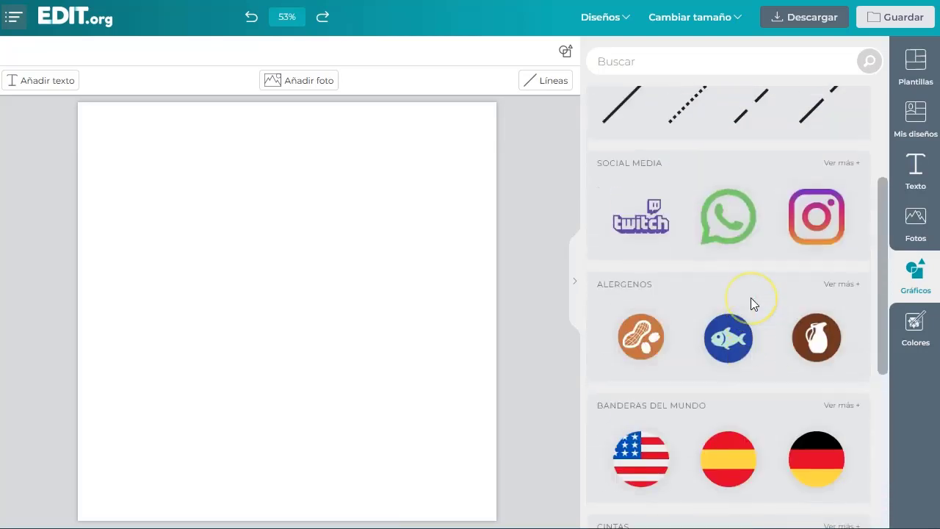
scroll(749, 301, "down", 6)
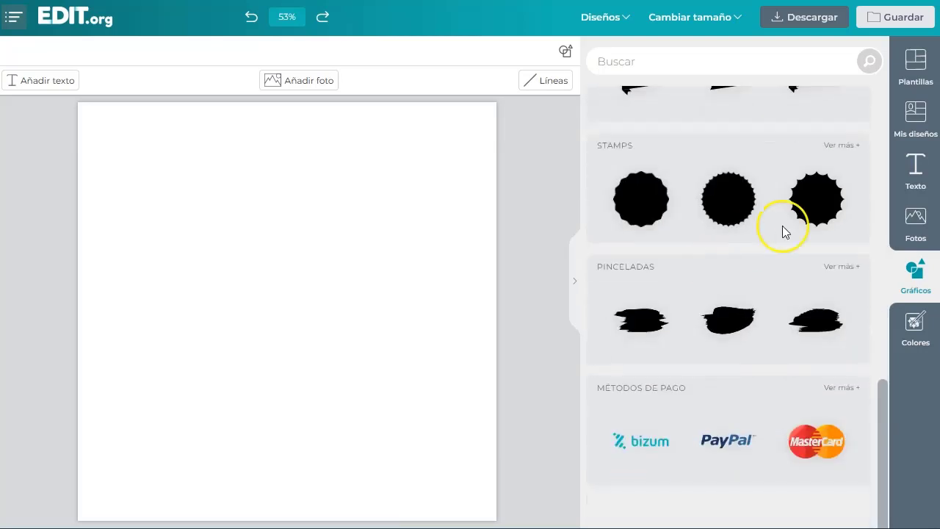
scroll(779, 220, "up", 2)
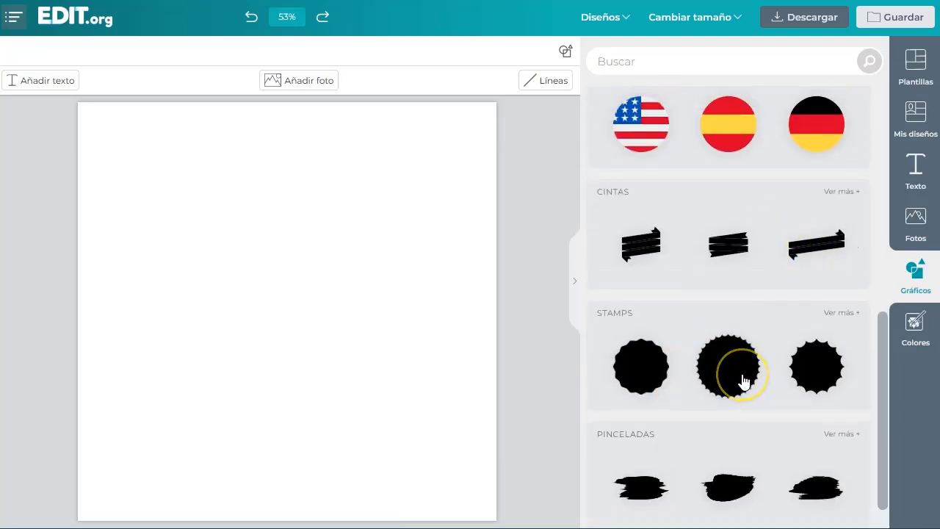
Examine the gradient swatches offered among the Magic Colors.
left_click(914, 324)
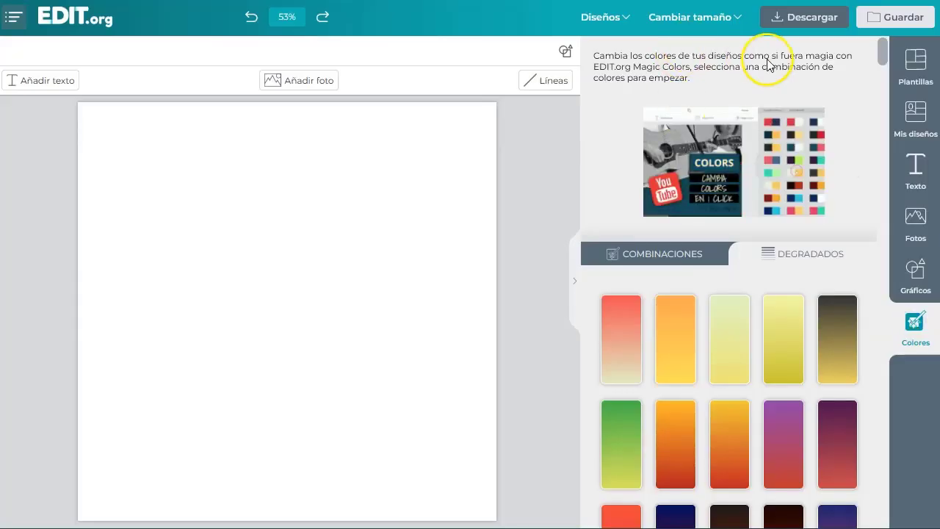
scroll(639, 266, "down", 1)
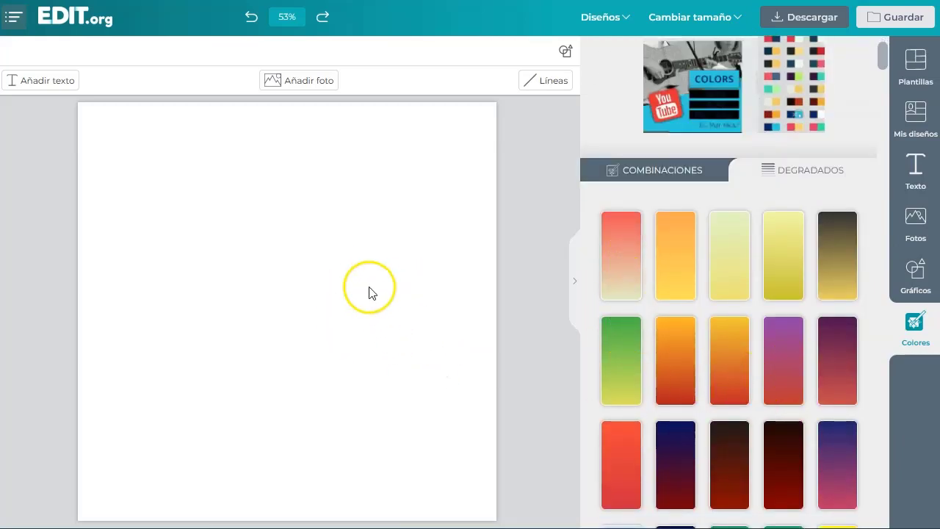
scroll(839, 352, "down", 6)
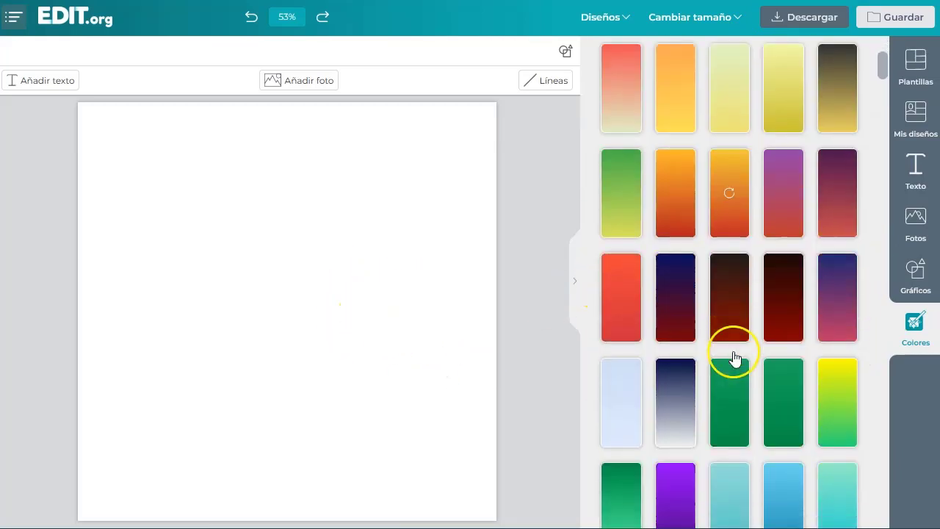
scroll(670, 371, "down", 1)
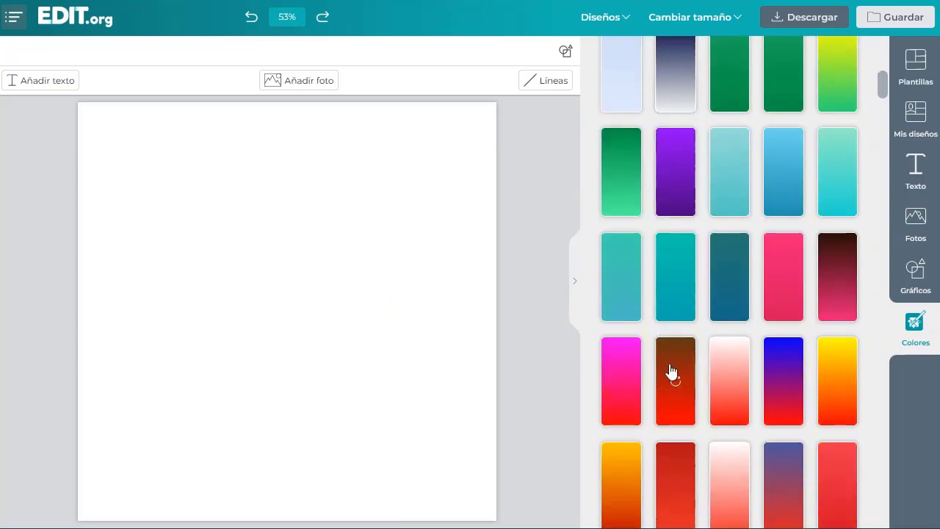
scroll(670, 369, "down", 8)
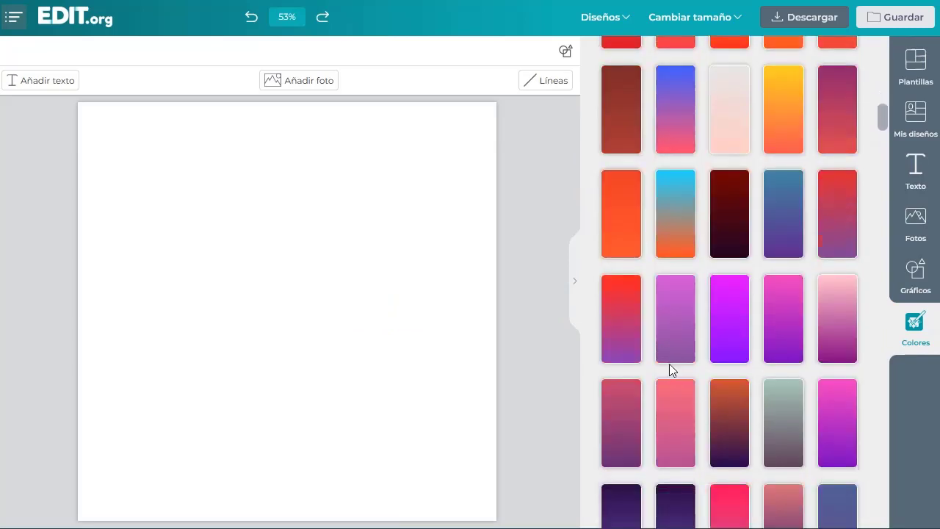
scroll(669, 369, "down", 10)
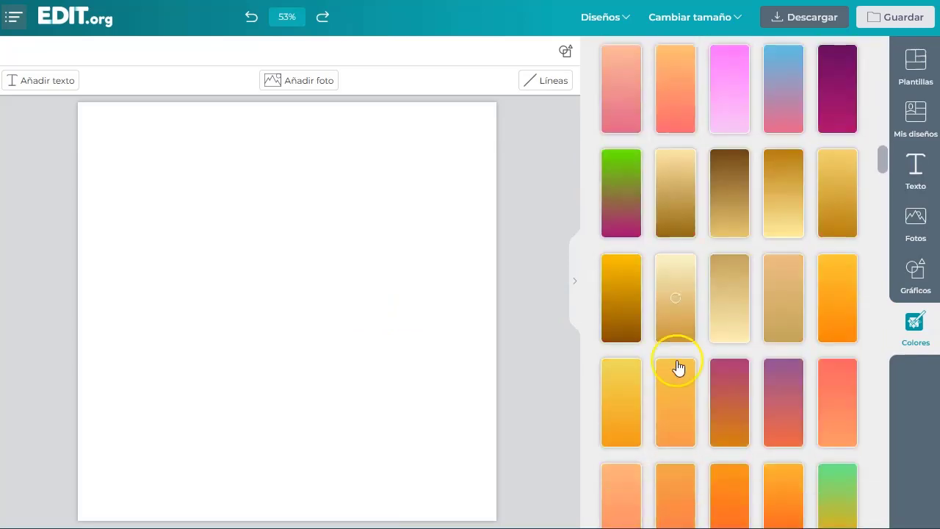
left_click_drag(884, 162, 883, 293)
Apply the dark blue and teal colour combination to the blank canvas.
left_click(670, 265)
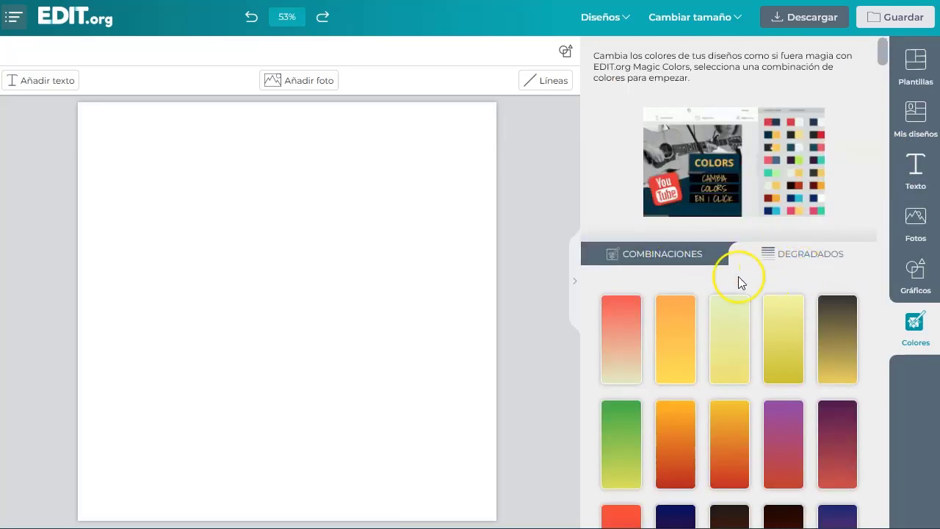
left_click(659, 263)
scroll(675, 279, "down", 6)
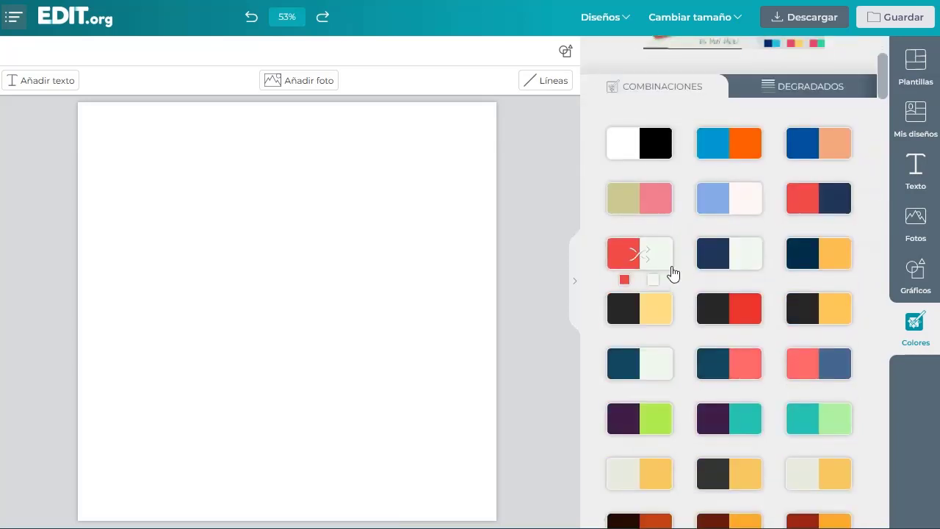
scroll(684, 296, "down", 1)
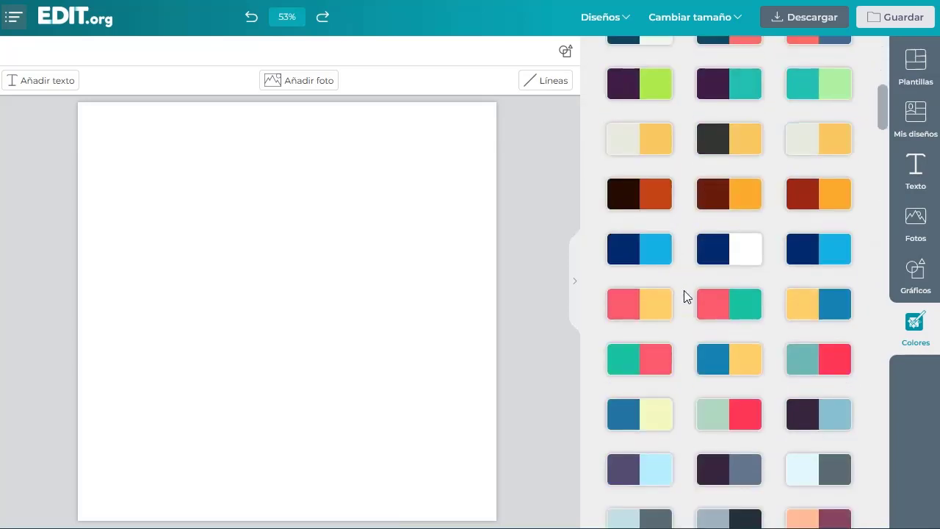
scroll(684, 295, "down", 2)
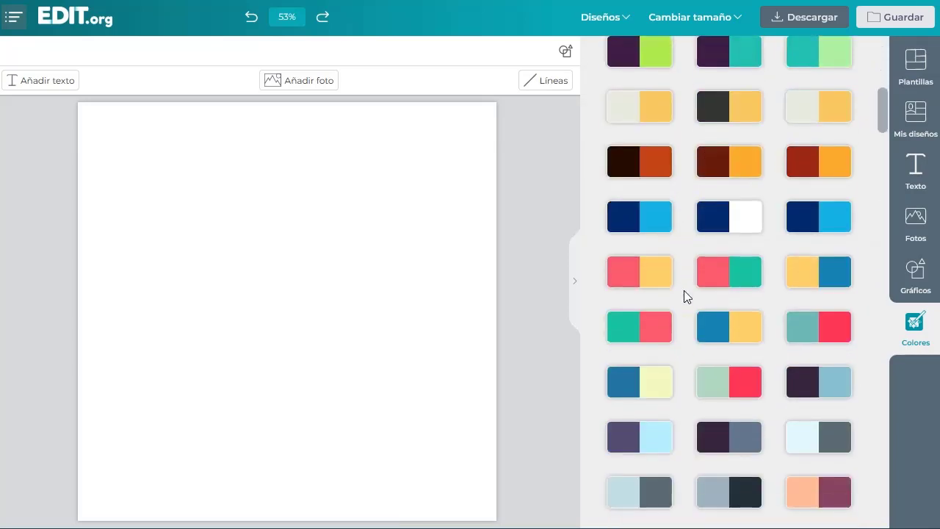
scroll(684, 296, "down", 2)
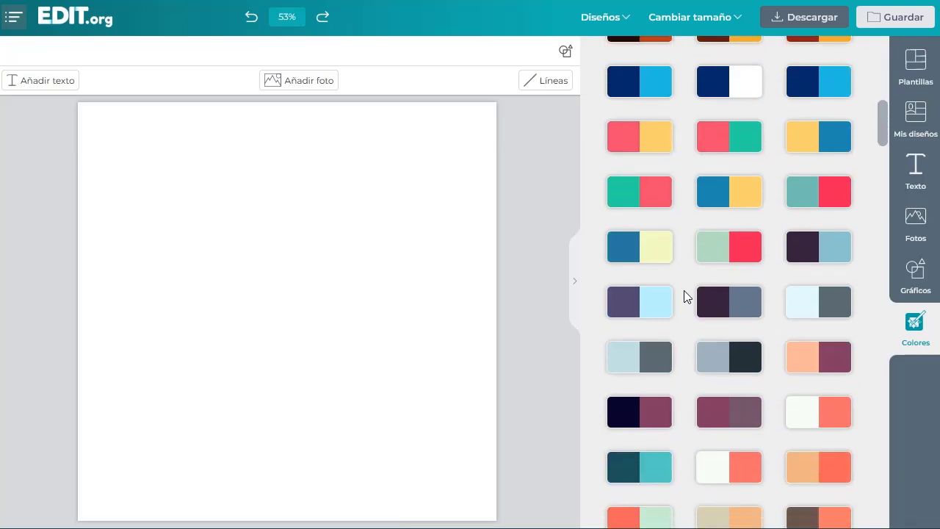
scroll(684, 295, "down", 10)
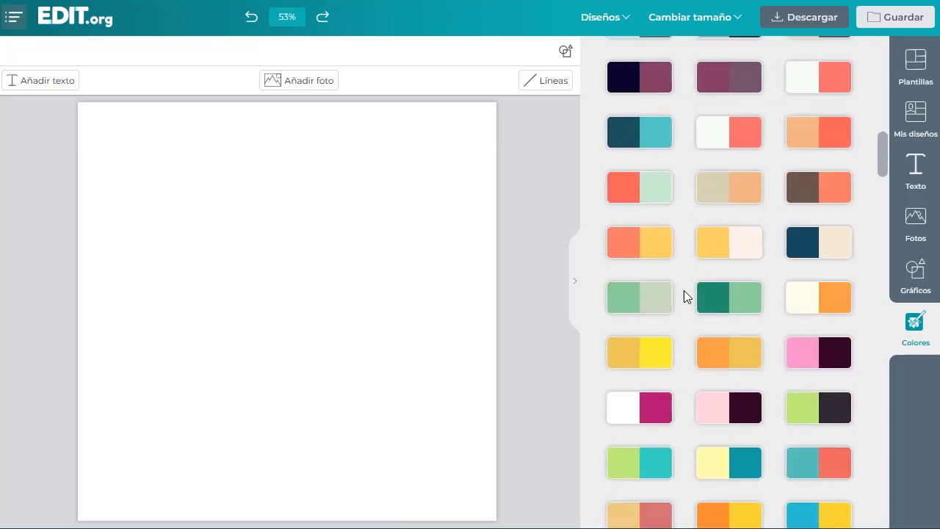
scroll(683, 295, "down", 16)
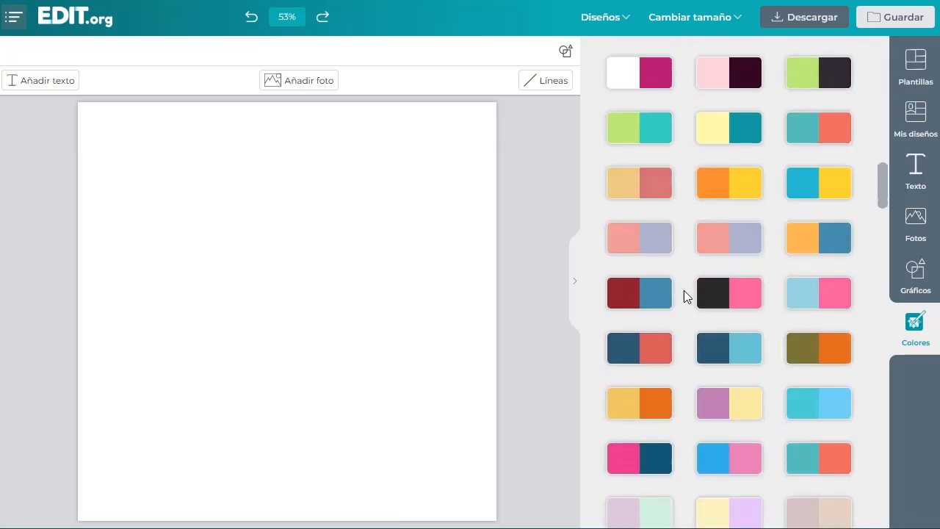
scroll(684, 295, "down", 2)
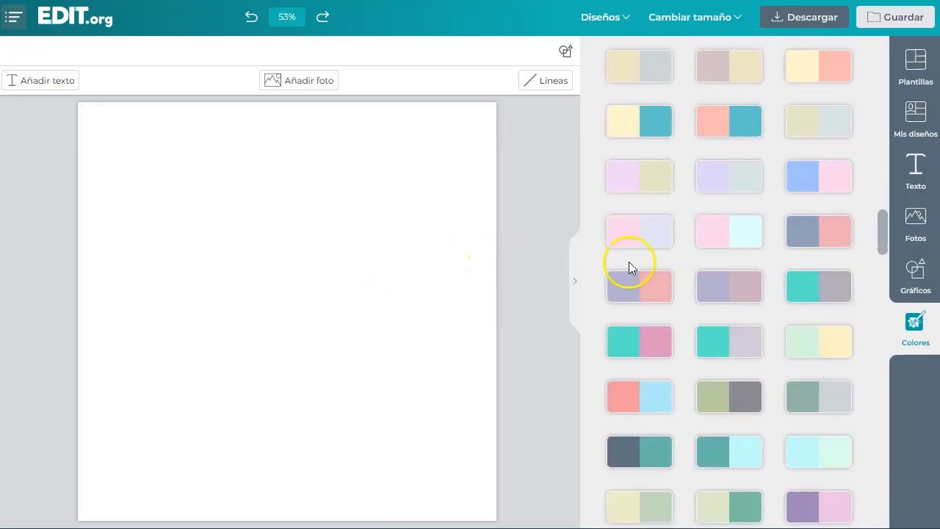
scroll(714, 309, "down", 6)
scroll(676, 330, "down", 8)
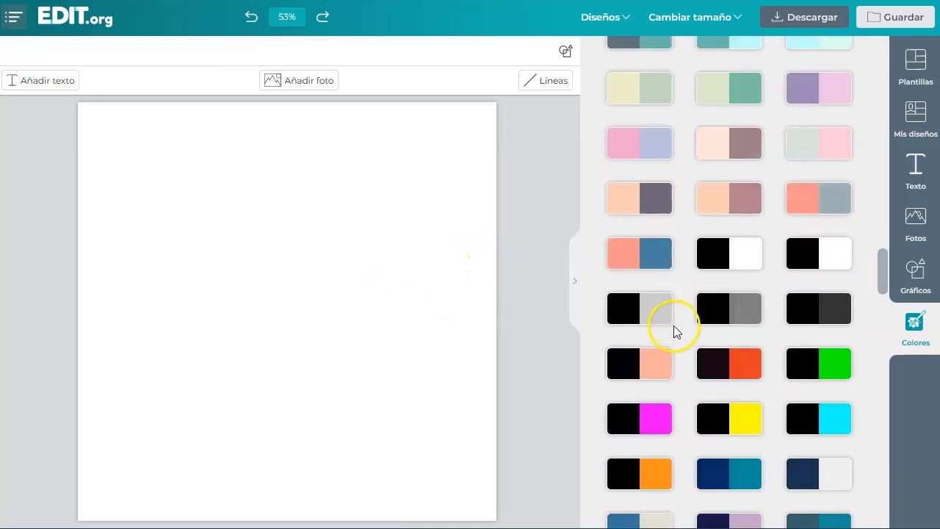
scroll(675, 330, "down", 2)
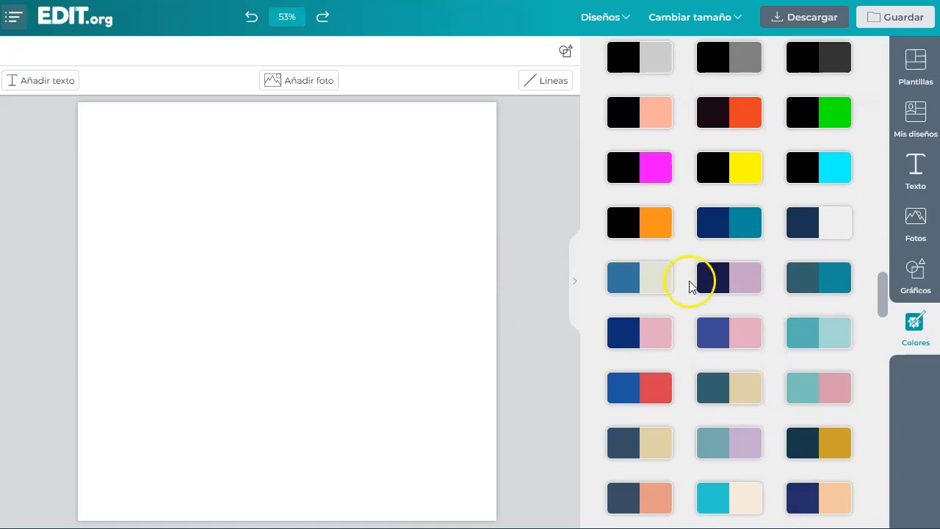
left_click(716, 224)
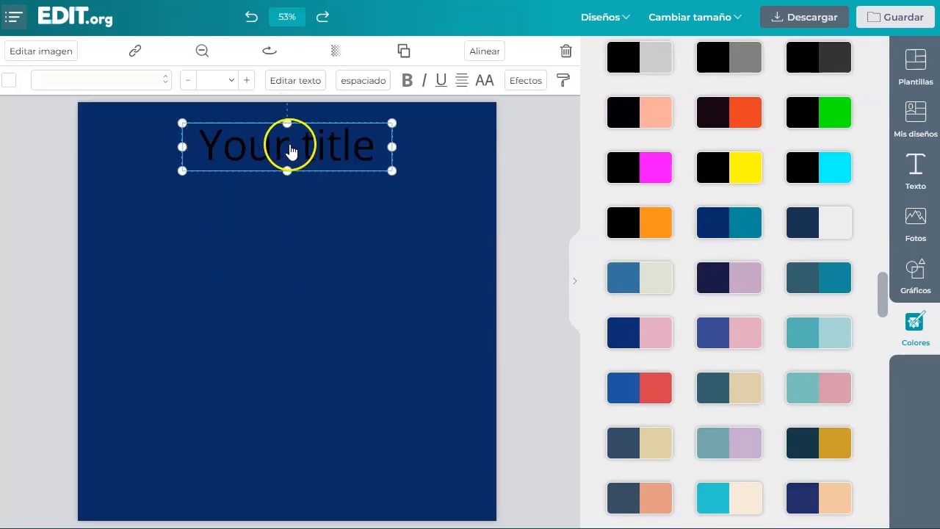
Delete the "Your title" text from the dark blue canvas.
left_click(360, 156)
left_click(503, 165)
left_click(294, 156)
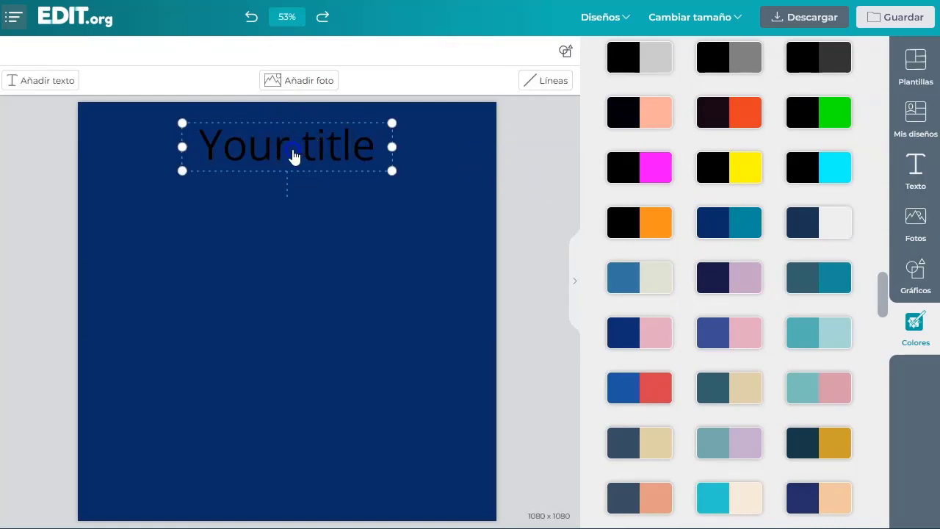
key("Delete")
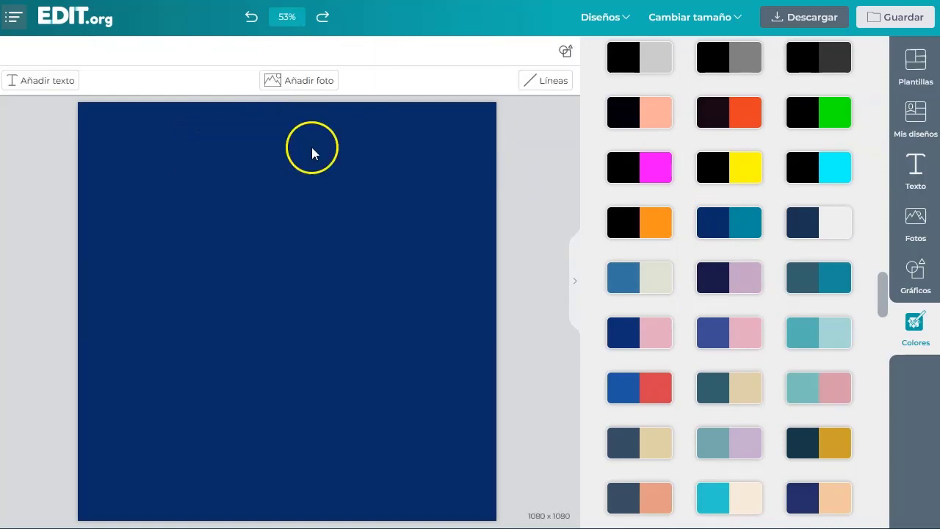
Examine the ready-made text styles, from romantic and Halloween lettering to Christmas, announcement and YouTube designs.
left_click(914, 168)
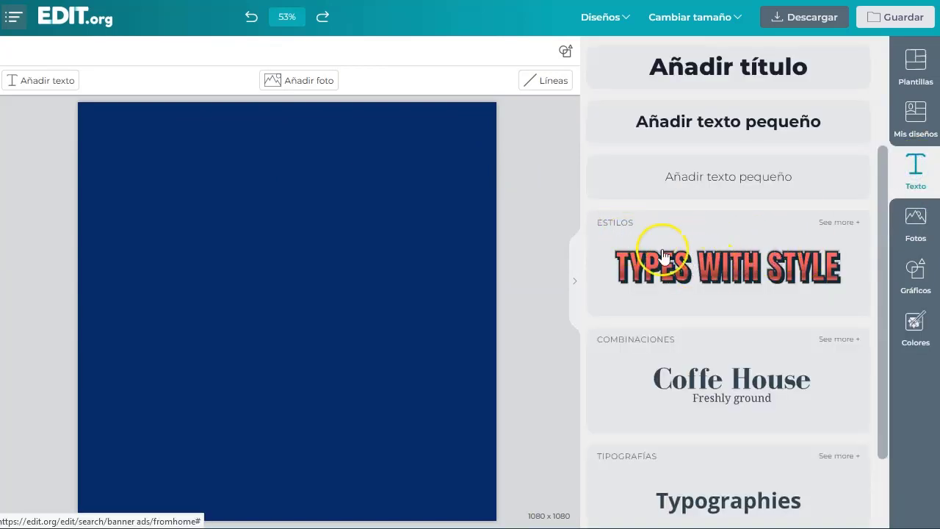
left_click(724, 263)
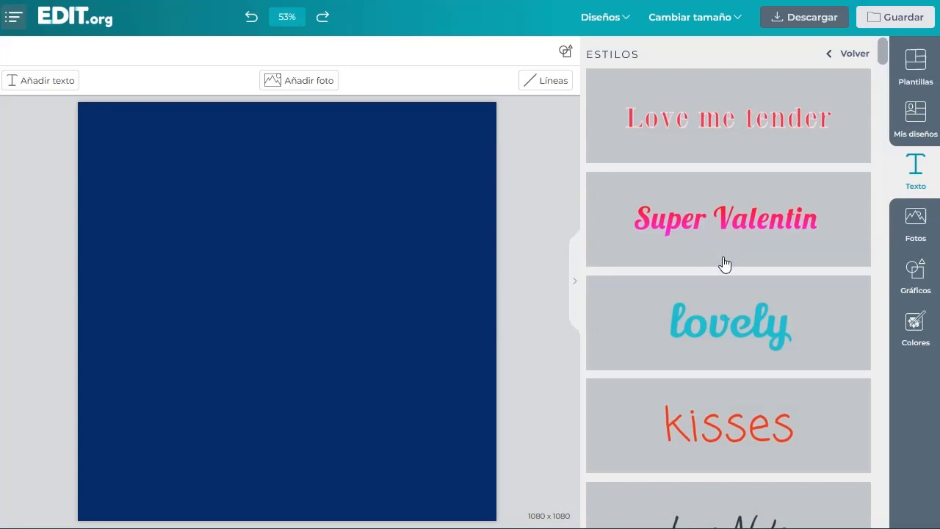
scroll(724, 269, "down", 5)
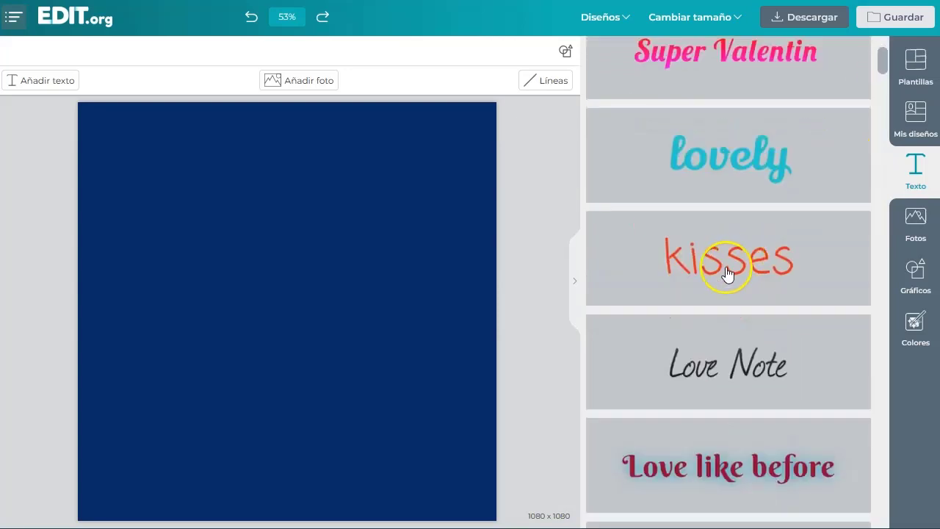
scroll(725, 267, "down", 2)
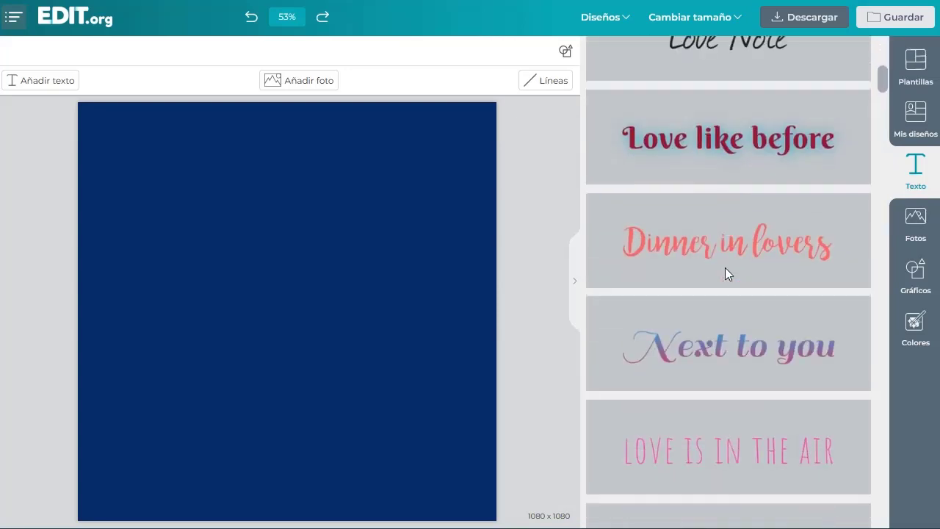
left_click_drag(724, 240, 362, 219)
scroll(724, 267, "down", 7)
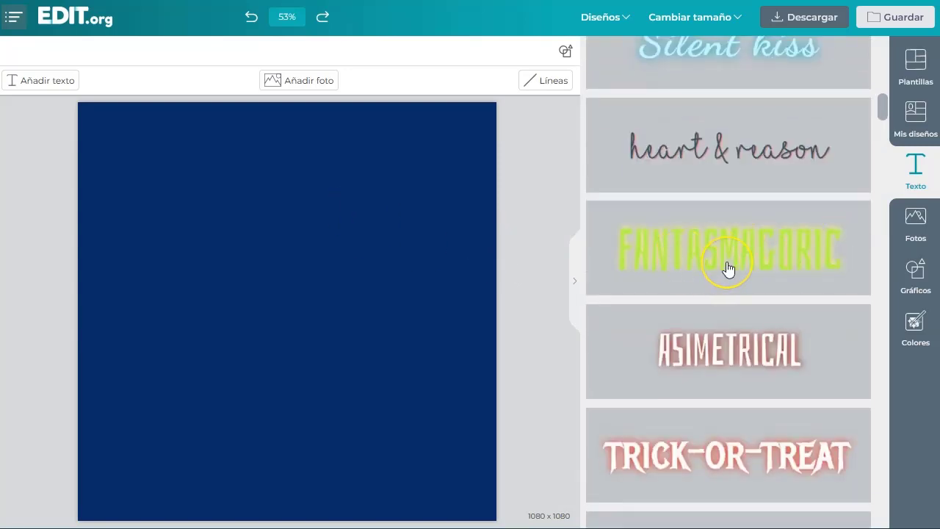
scroll(727, 269, "down", 6)
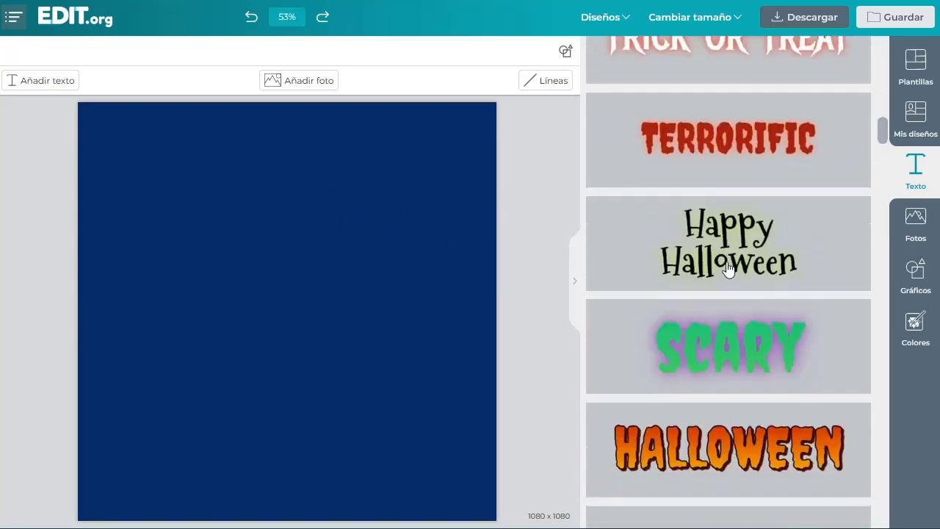
scroll(728, 268, "down", 5)
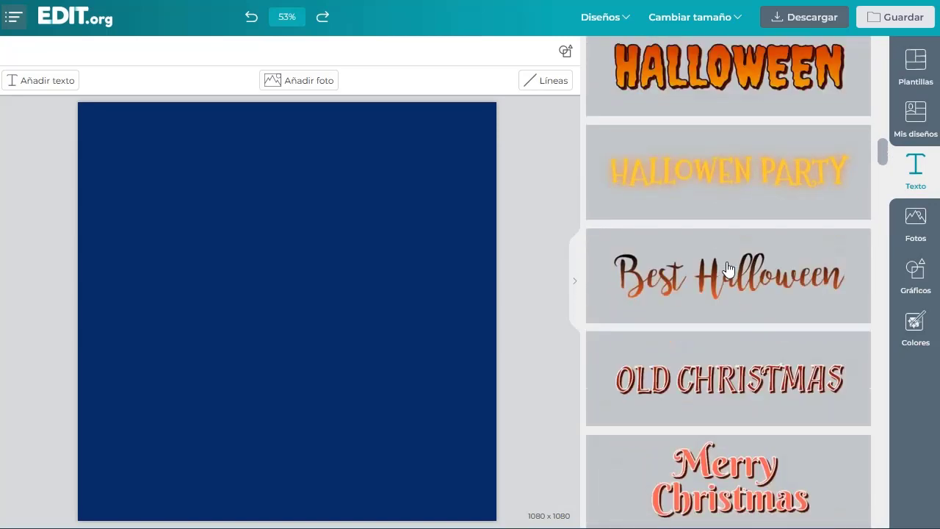
scroll(727, 268, "down", 7)
left_click(716, 297)
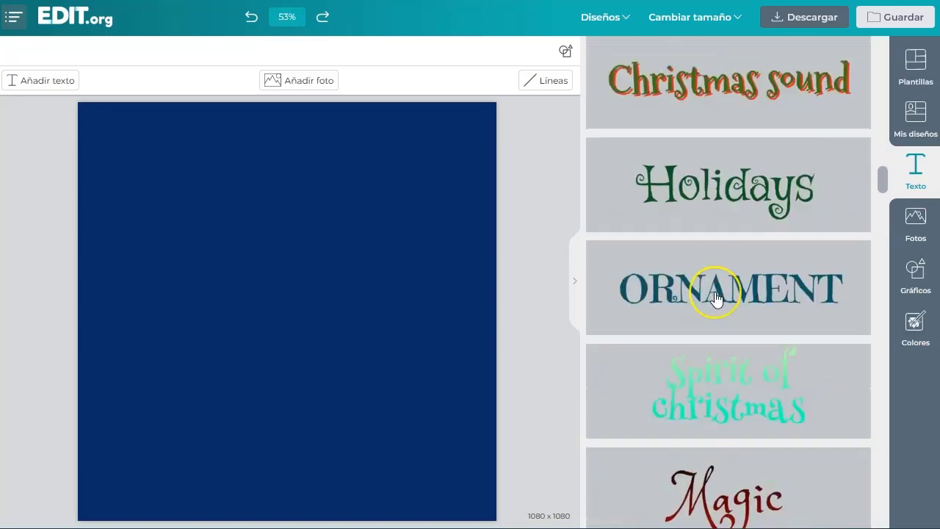
scroll(715, 297, "down", 1)
scroll(716, 299, "down", 2)
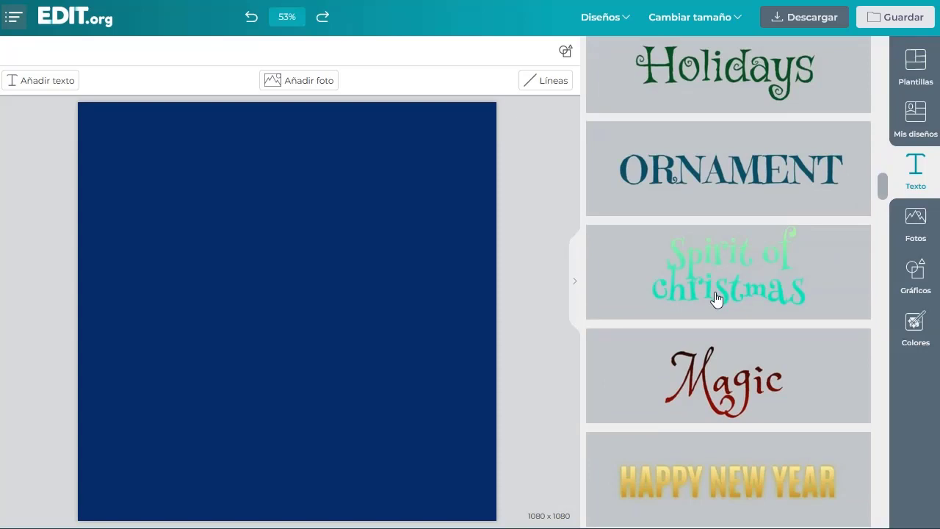
scroll(717, 299, "down", 5)
scroll(716, 299, "down", 8)
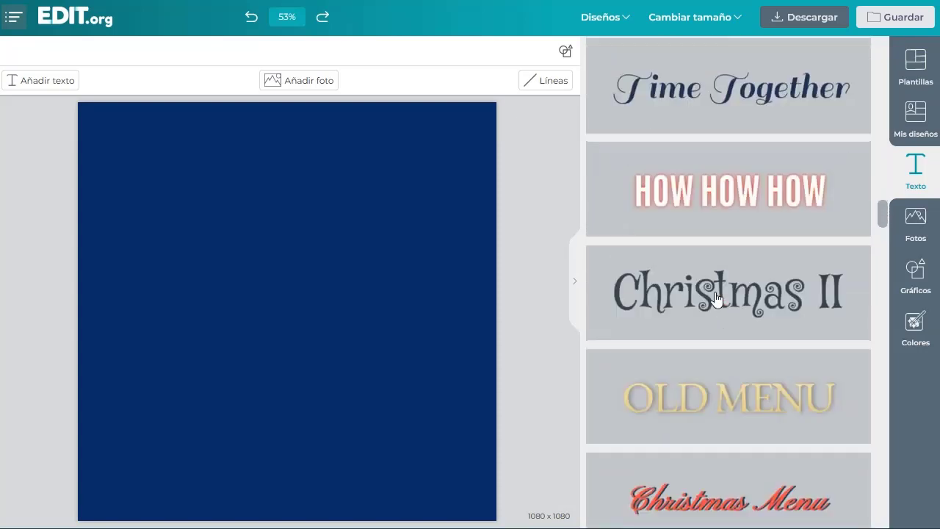
scroll(717, 299, "down", 7)
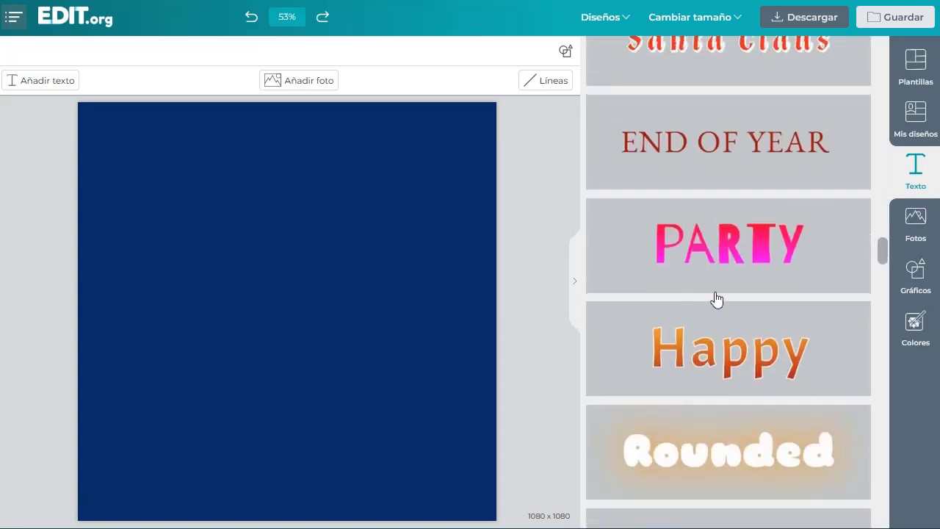
scroll(716, 299, "down", 2)
scroll(716, 299, "down", 12)
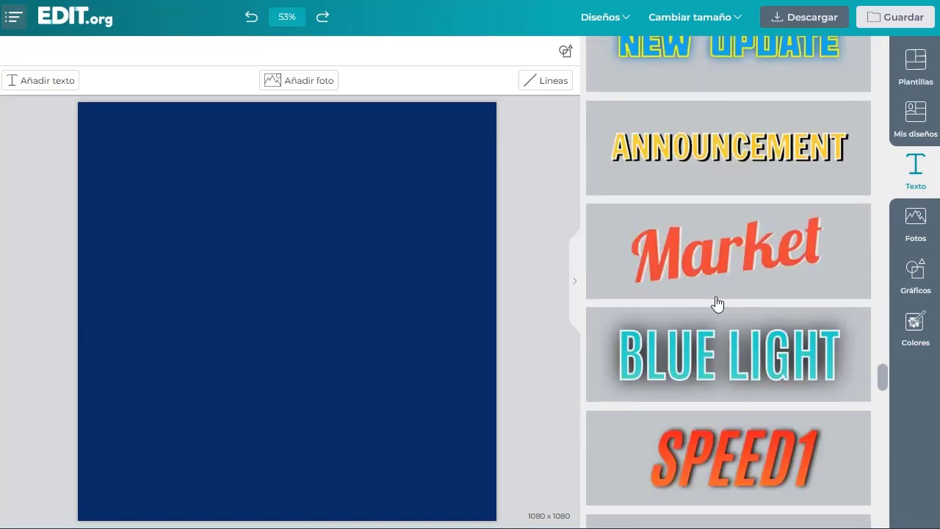
scroll(716, 303, "down", 10)
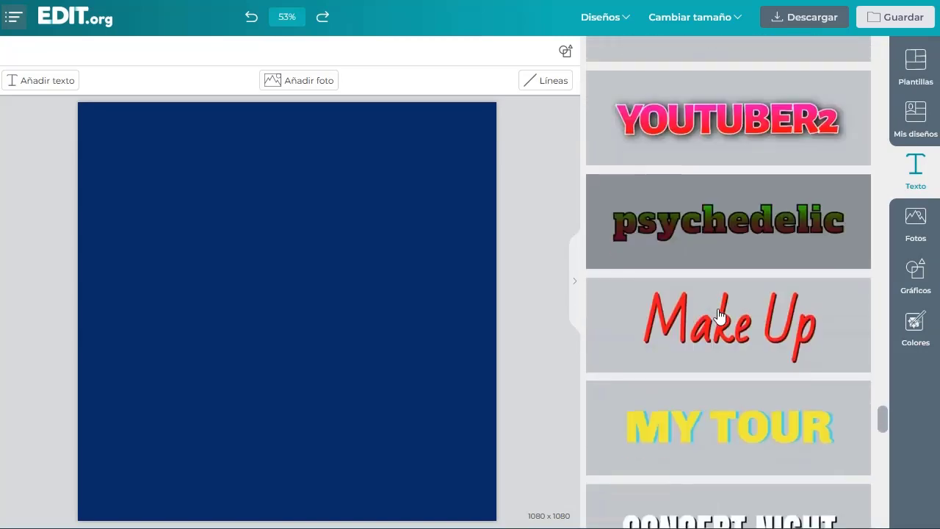
scroll(719, 316, "down", 6)
scroll(719, 315, "up", 12)
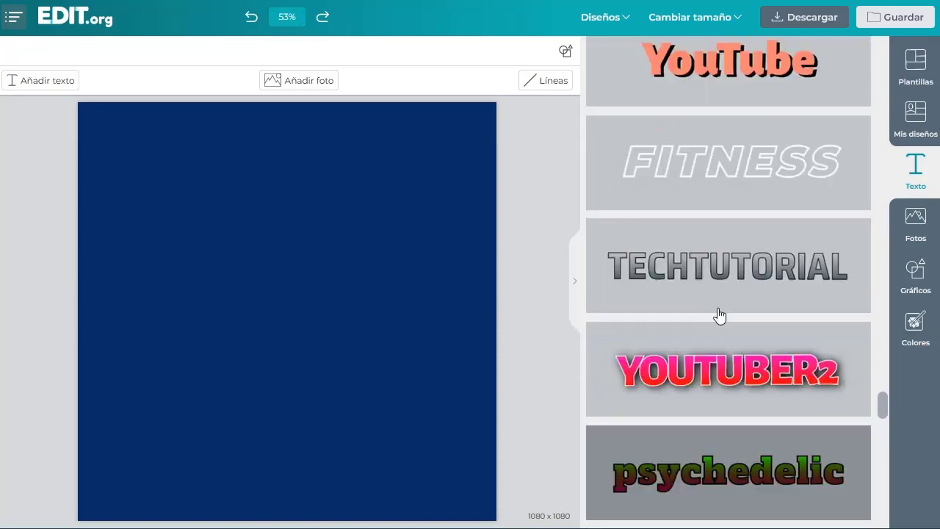
scroll(719, 316, "up", 20)
left_click(711, 334)
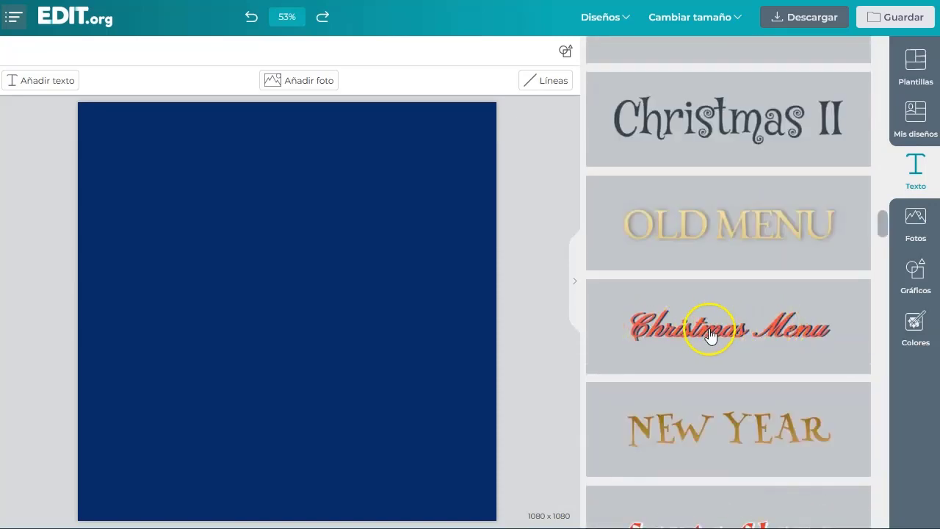
Add the "Time Together" text style to the upper part of the canvas and collapse the resource panel.
scroll(737, 296, "up", 5)
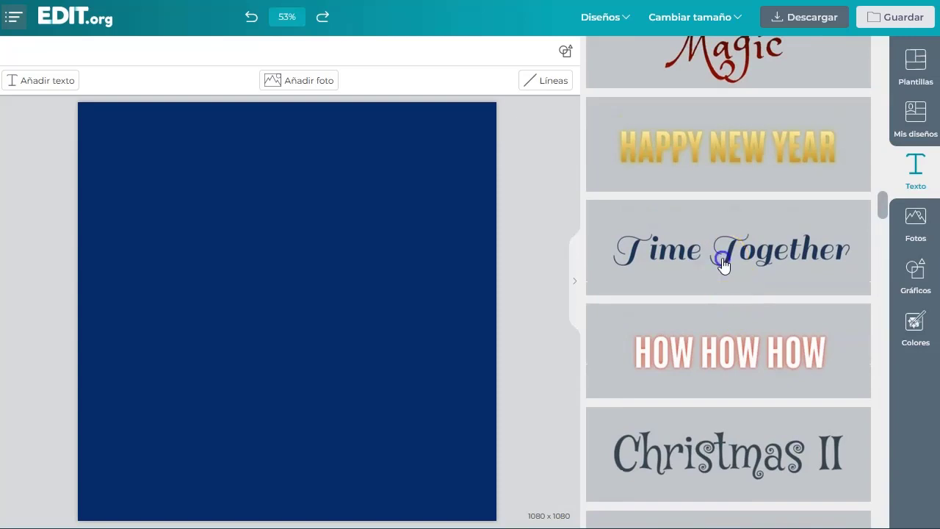
left_click_drag(723, 266, 293, 319)
left_click(8, 85)
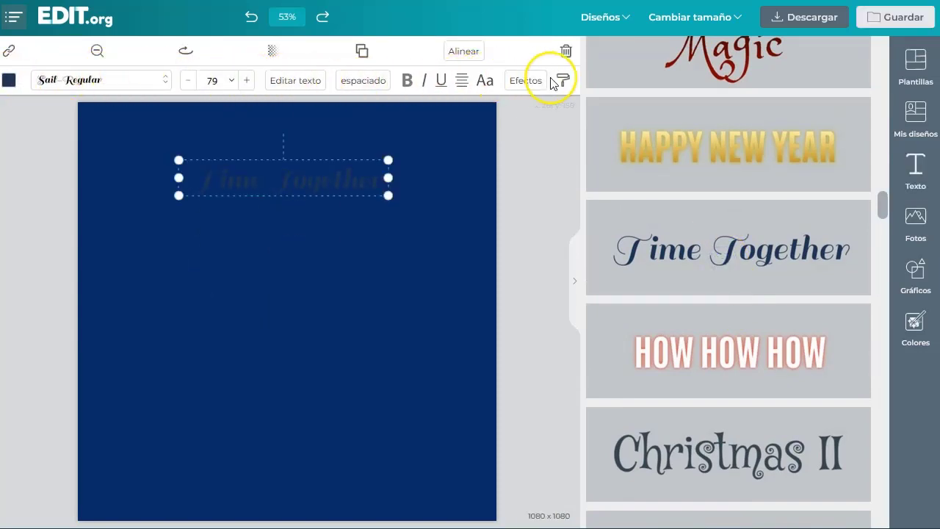
left_click(579, 288)
left_click(479, 182)
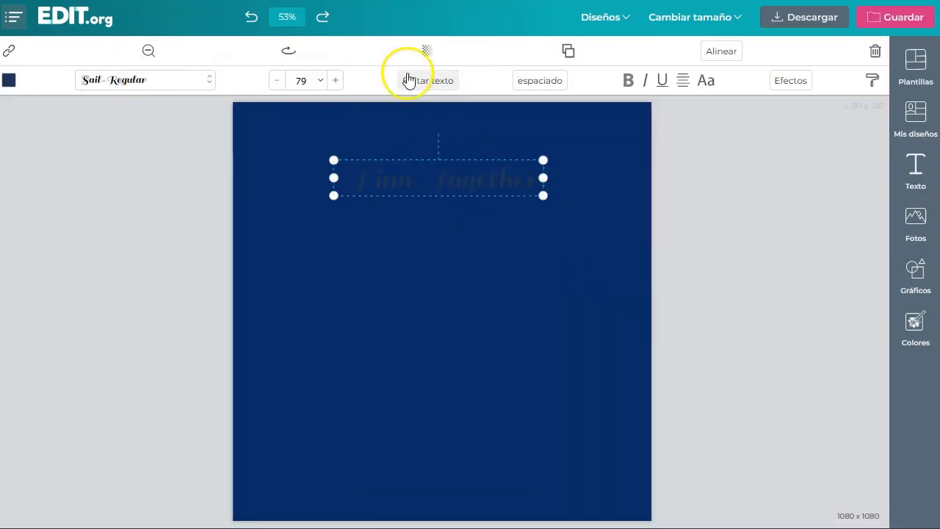
Change the colour of the "Time Together" text to light grey #e6e6e6.
left_click(129, 80)
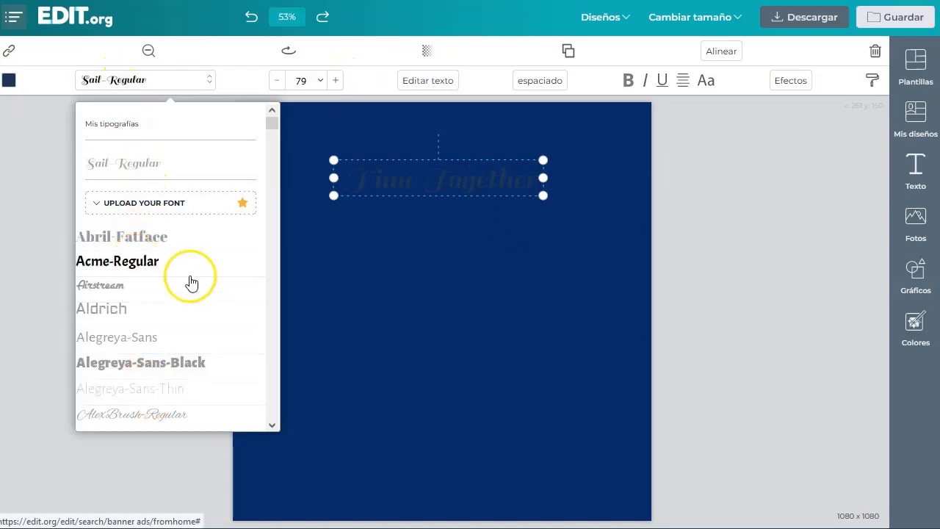
left_click(10, 81)
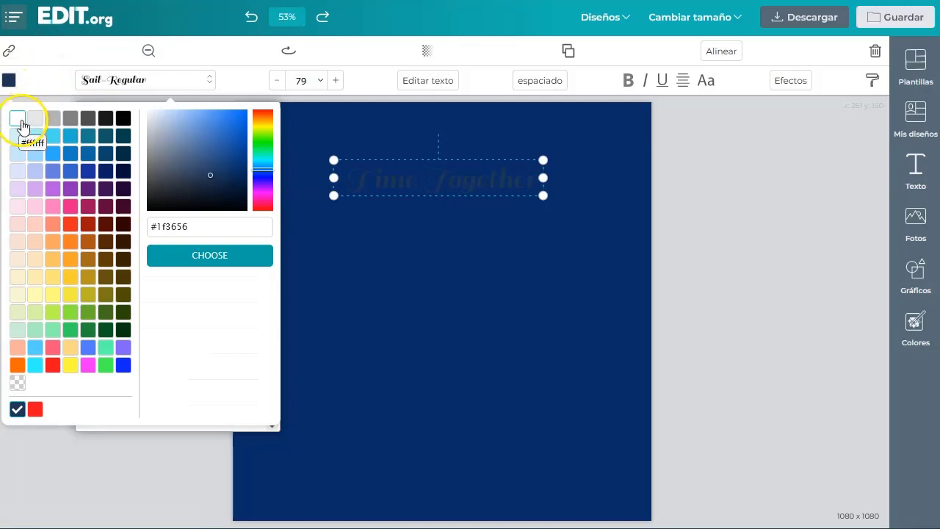
left_click(35, 119)
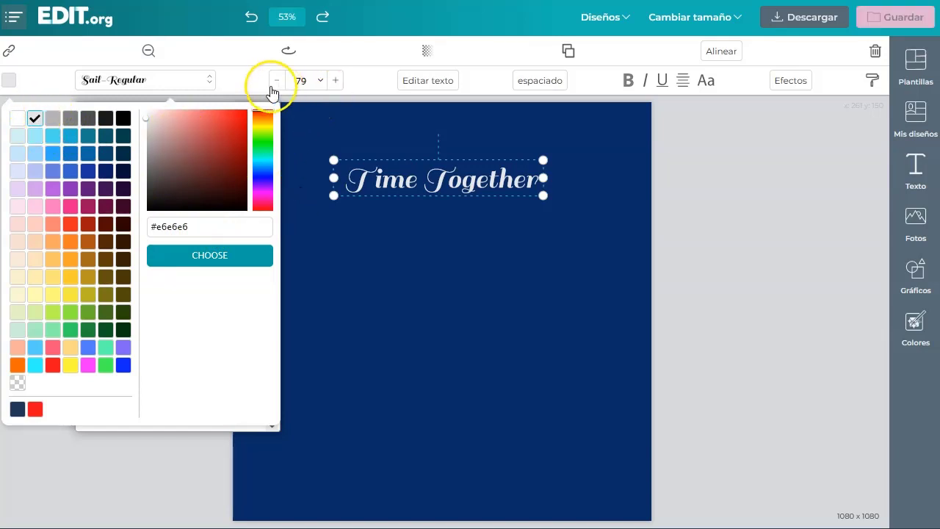
Set the font size of the "Time Together" text to 120.
left_click(320, 80)
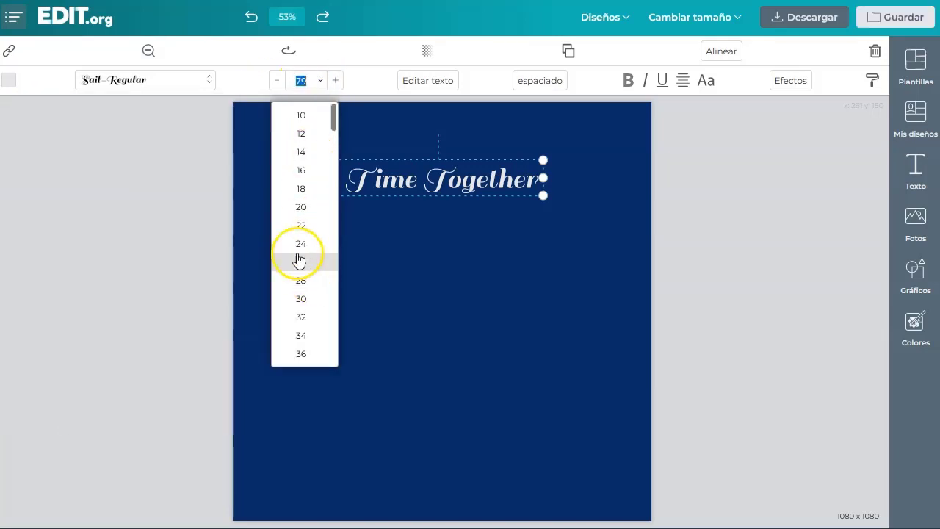
scroll(310, 243, "down", 4)
scroll(316, 220, "down", 6)
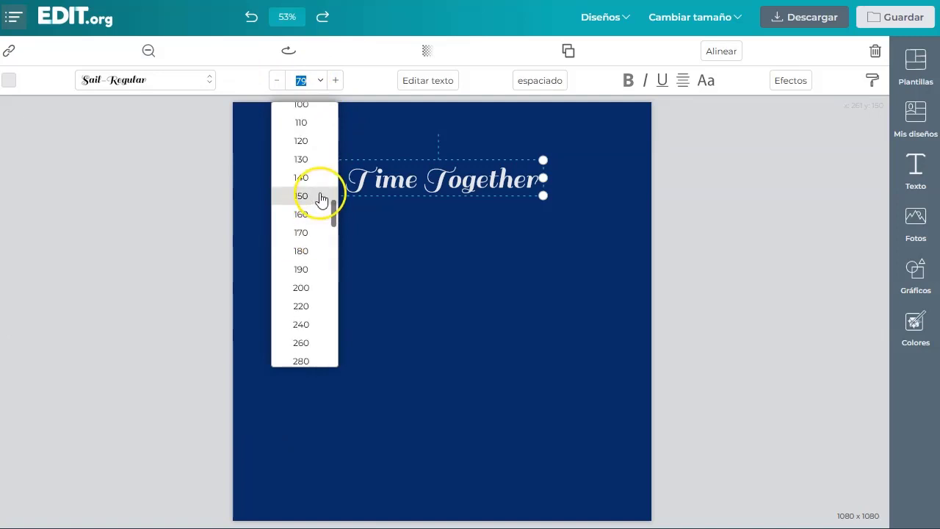
left_click_drag(335, 210, 335, 360)
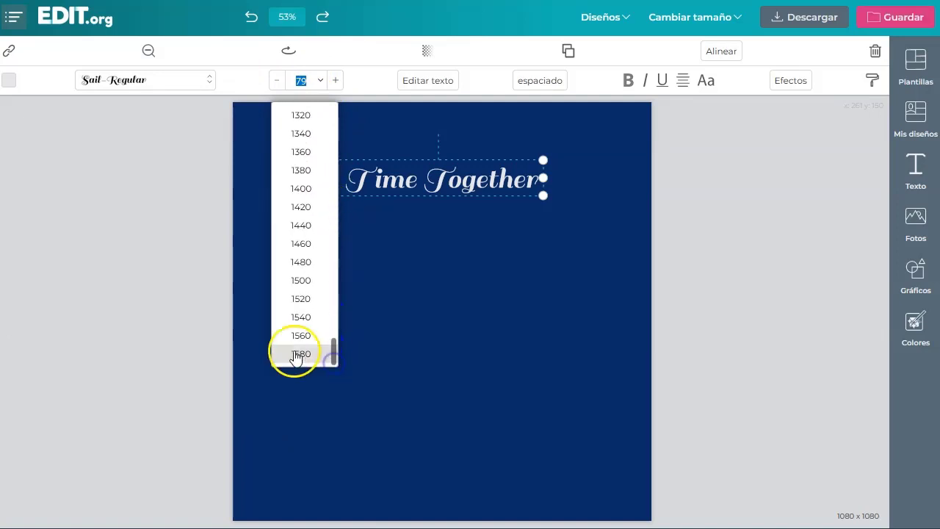
scroll(307, 205, "up", 1)
scroll(310, 184, "up", 15)
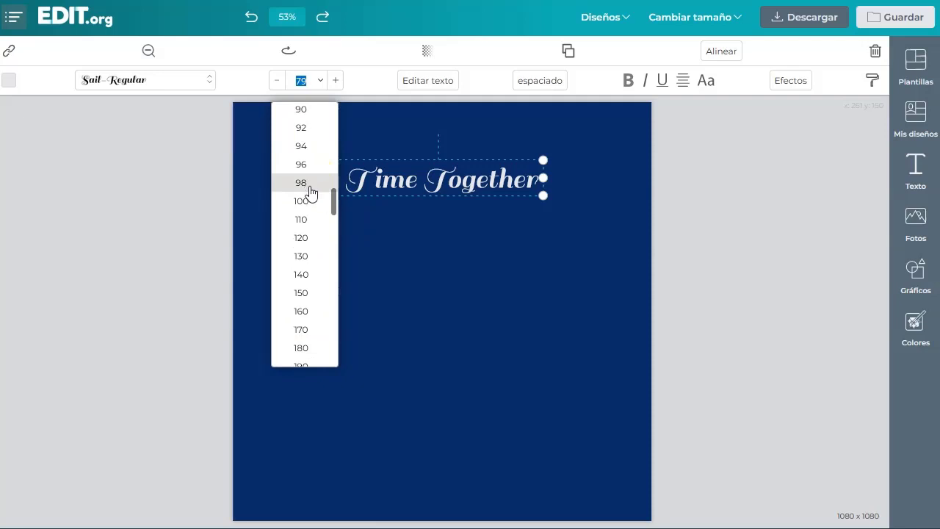
left_click(302, 237)
left_click(159, 227)
Widen the "Time Together" text box so both words fit on one line and move it to the canvas's top centre.
left_click(446, 234)
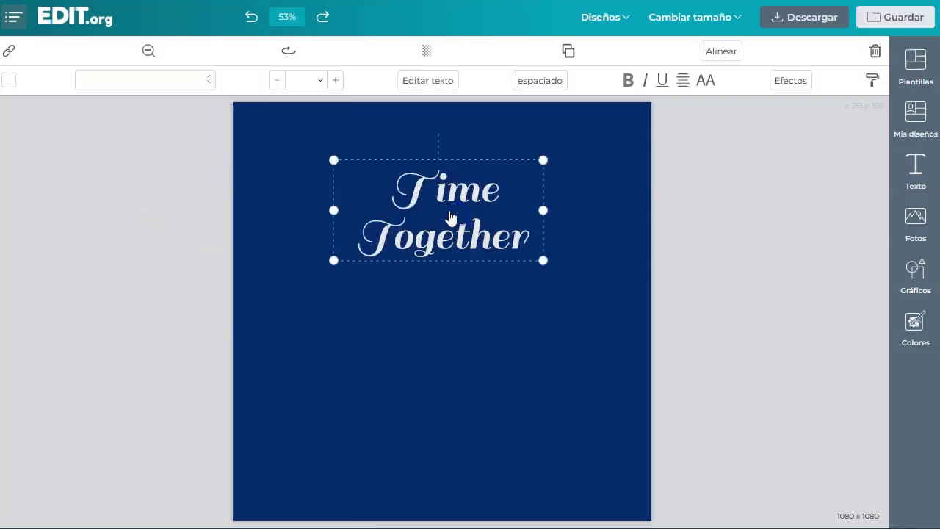
left_click_drag(537, 213, 622, 203)
left_click(193, 210)
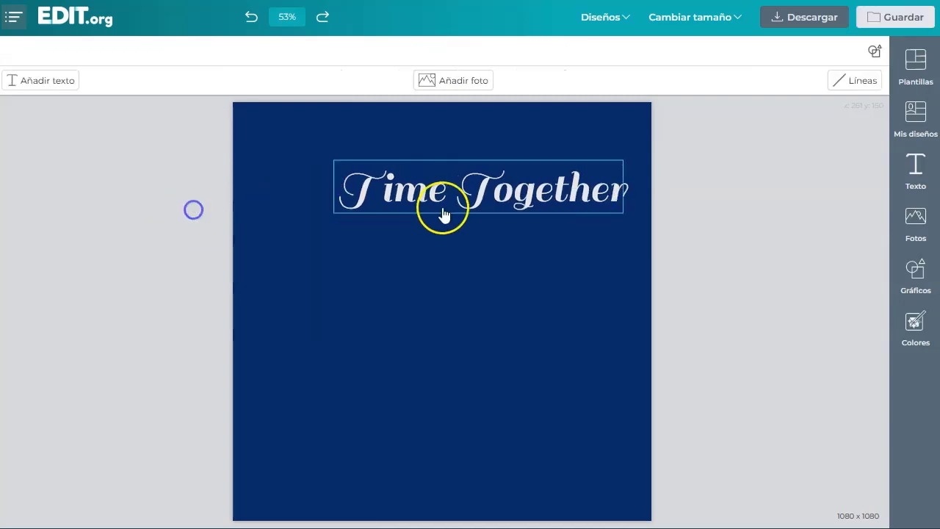
left_click_drag(441, 212, 442, 173)
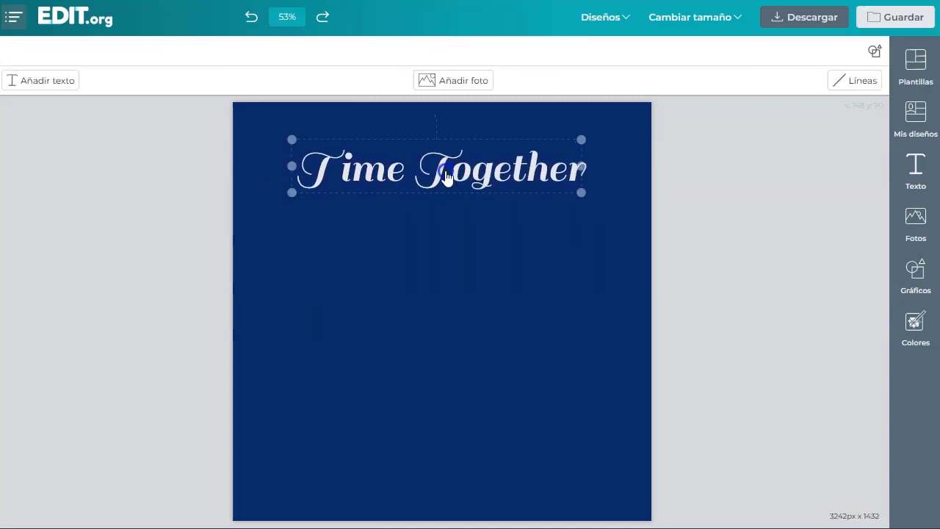
left_click(329, 199)
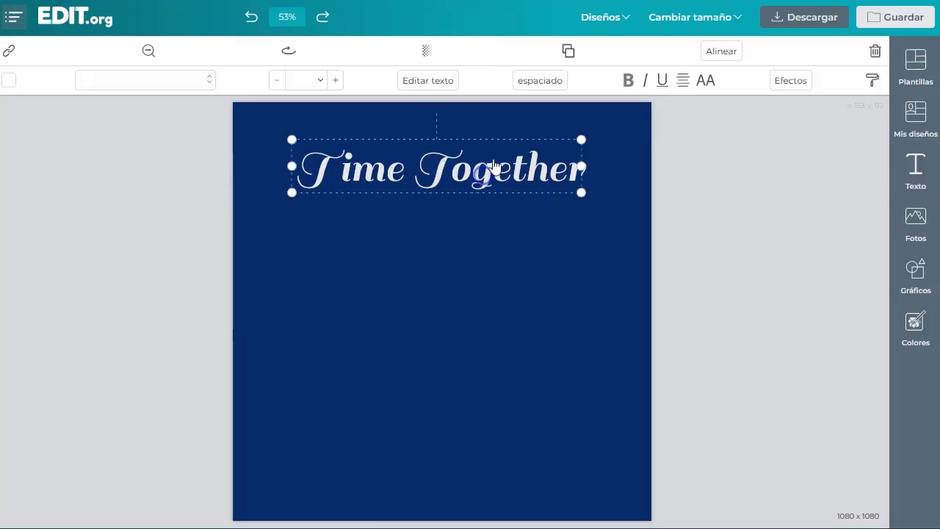
Cycle the "Time Together" text through the letter-case options, ending on all lowercase.
left_click(628, 81)
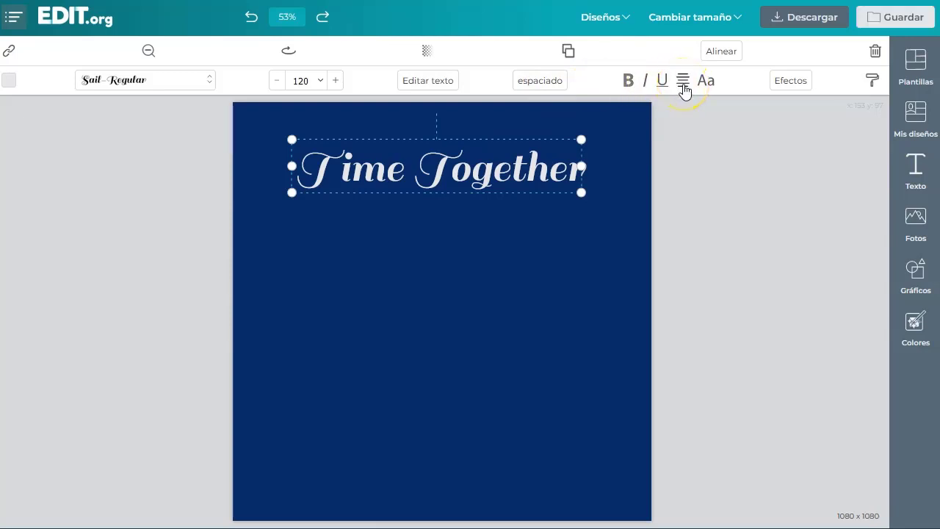
left_click(705, 82)
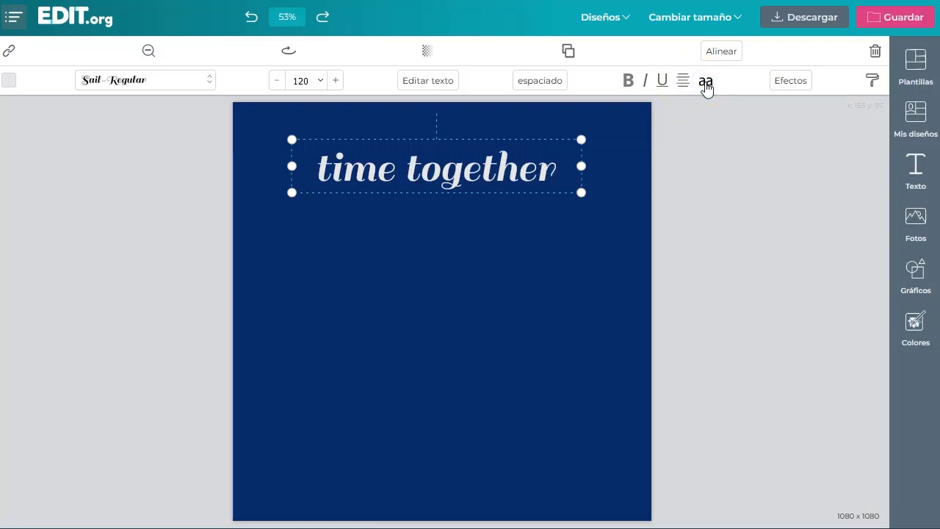
left_click(706, 84)
left_click(706, 84)
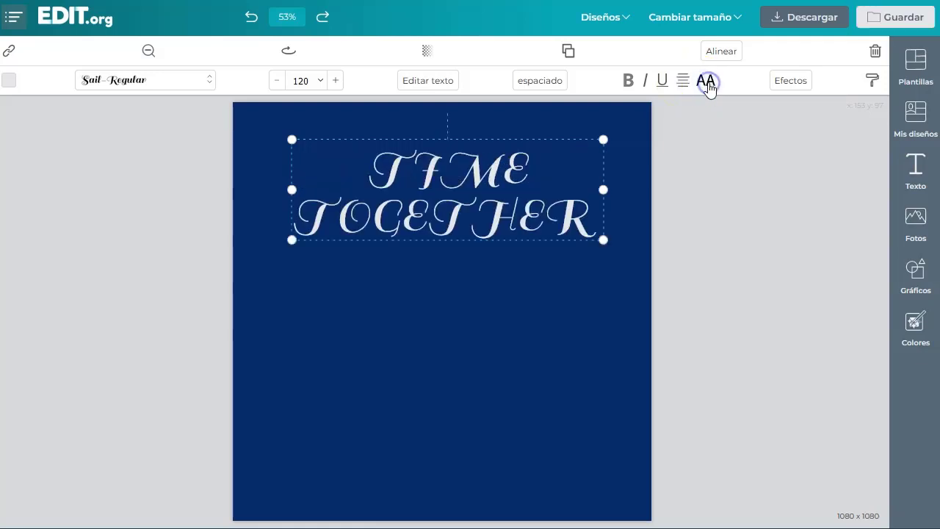
left_click(705, 84)
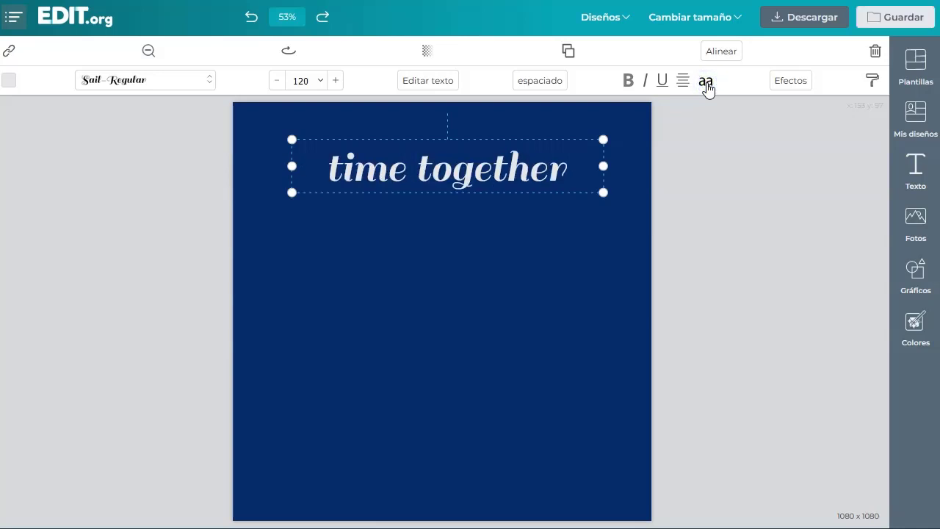
Cycle the title's letter case until only its first letter is capitalised, reading "Time together".
left_click(705, 83)
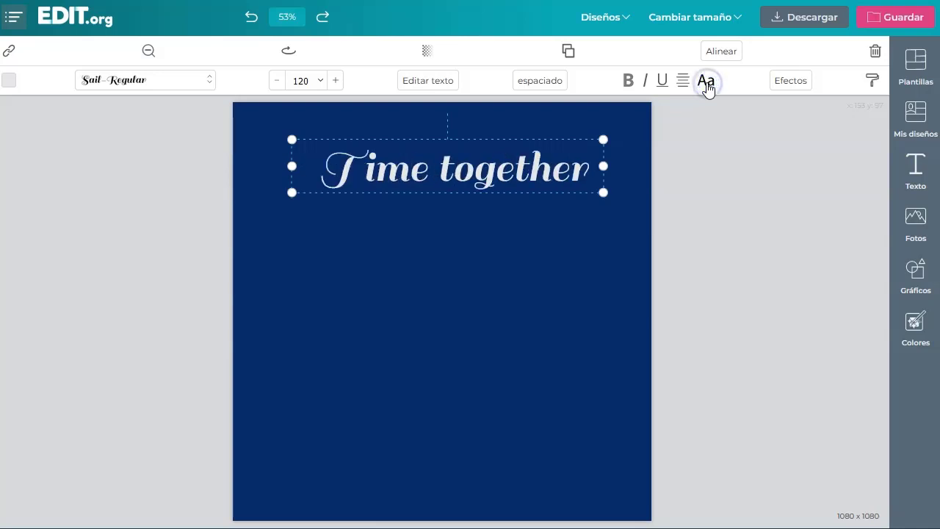
left_click(705, 84)
left_click(706, 84)
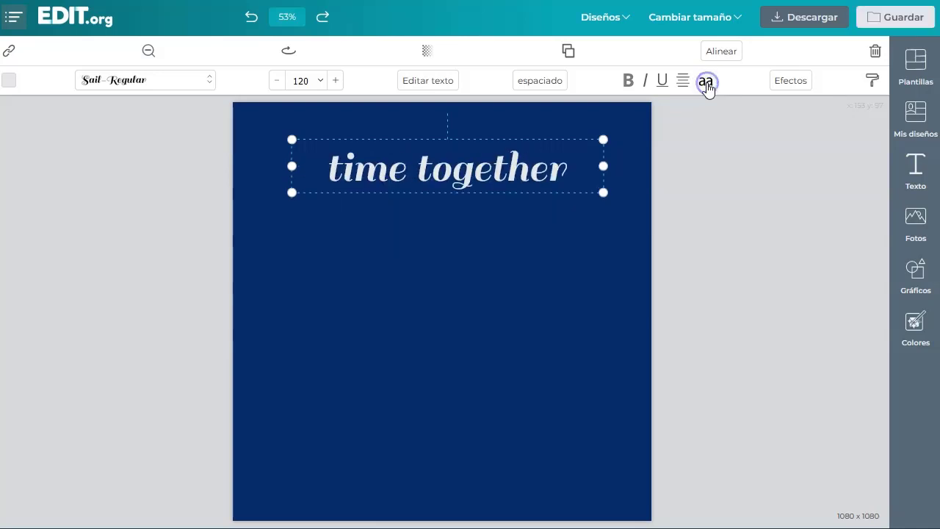
left_click(705, 83)
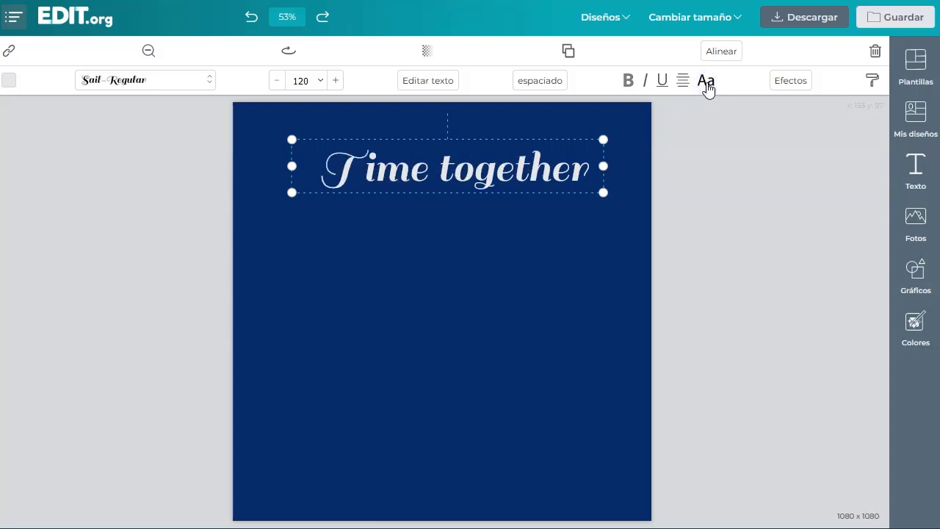
Open the gradient collection from the text effects and apply the bright pink to pale pink gradient to the title.
left_click(834, 83)
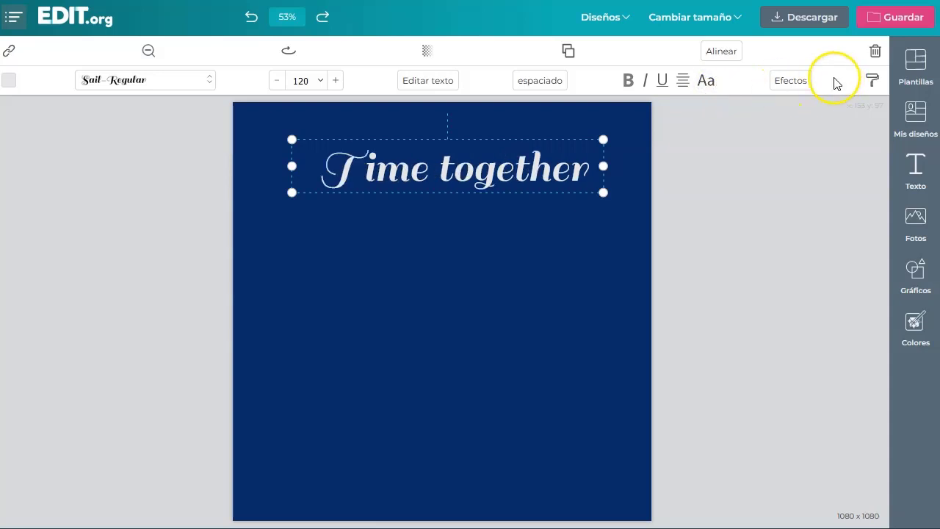
left_click(791, 82)
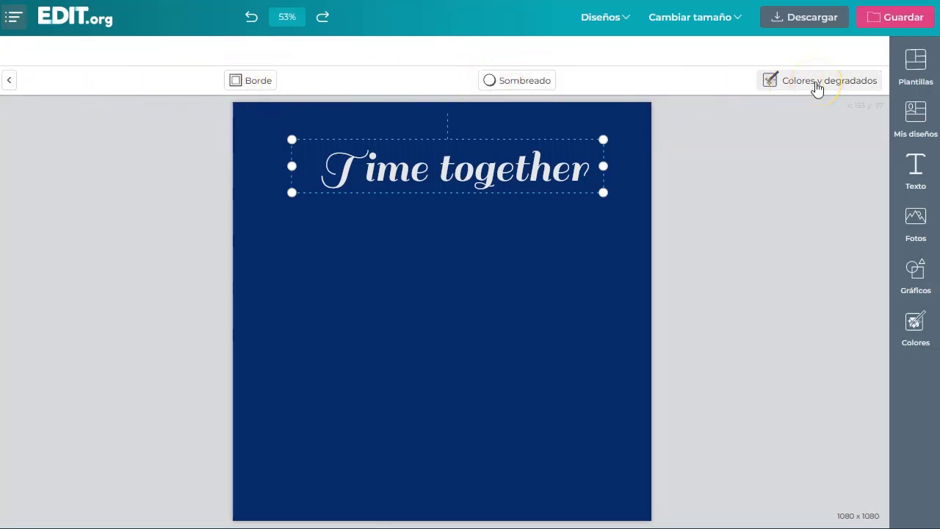
left_click(840, 85)
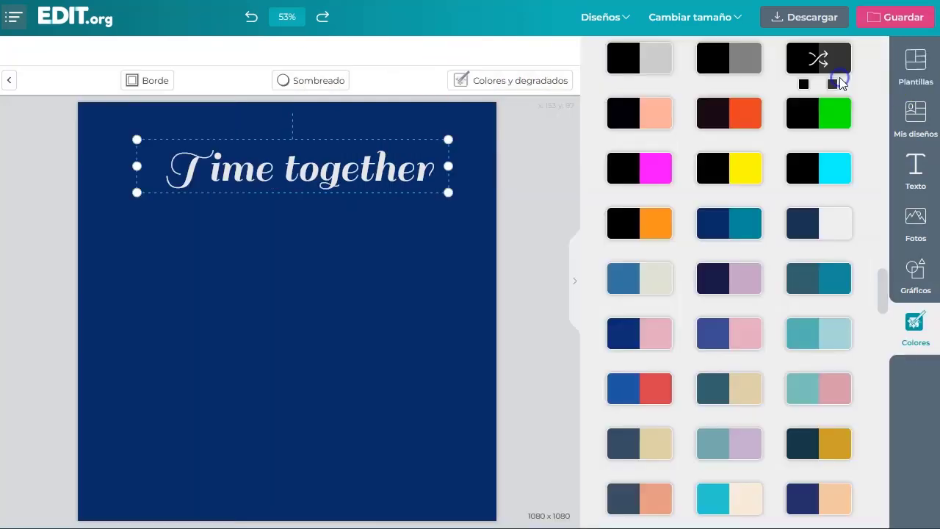
scroll(771, 238, "up", 15)
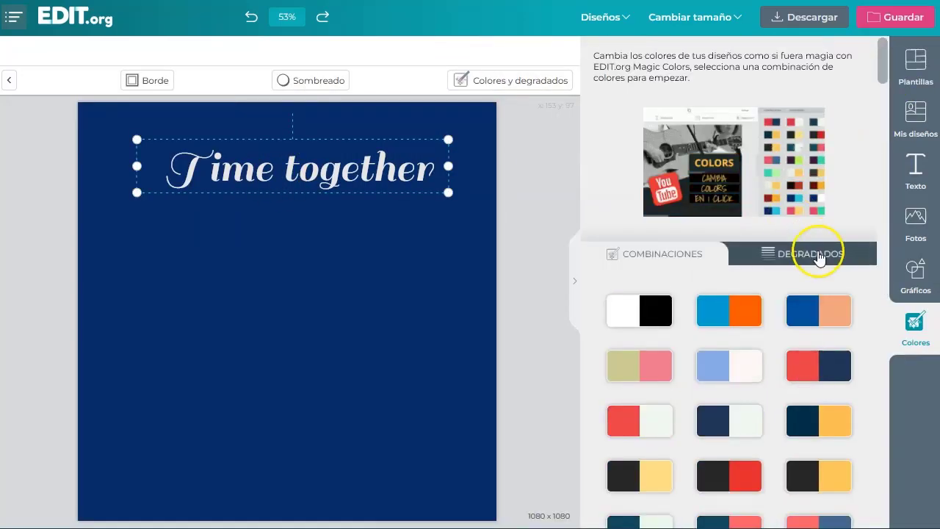
left_click(816, 255)
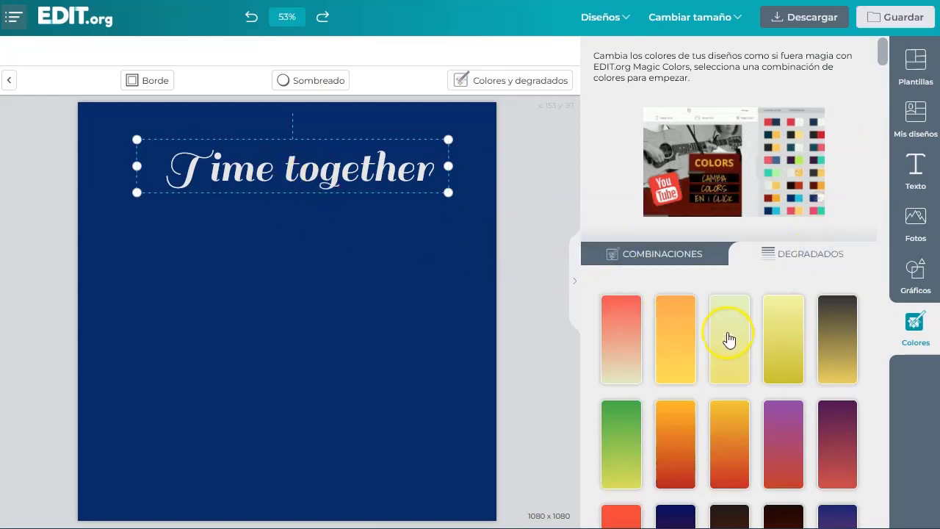
scroll(706, 349, "down", 6)
scroll(706, 348, "down", 10)
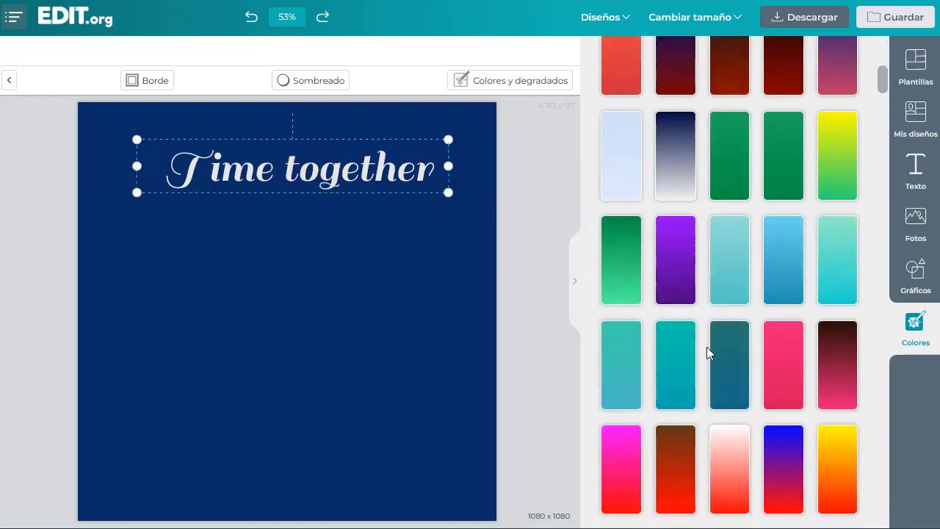
scroll(706, 353, "down", 3)
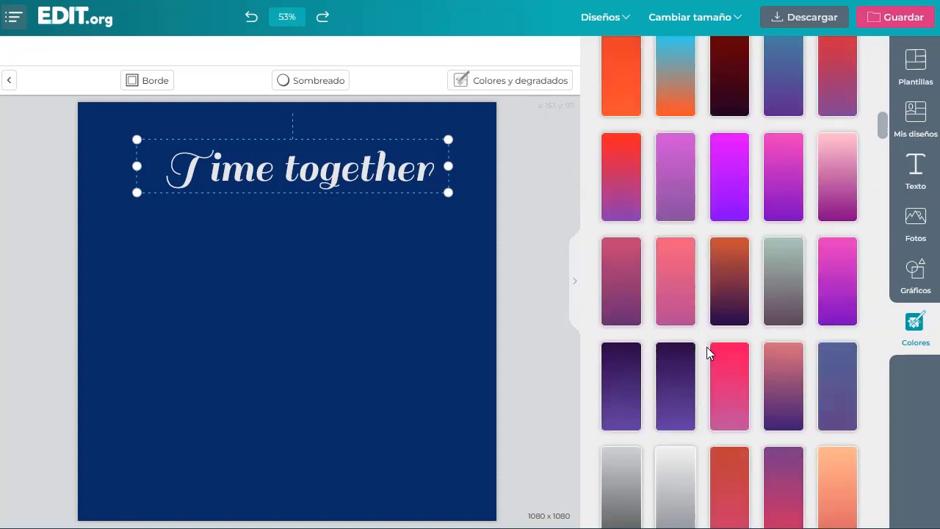
scroll(706, 352, "down", 3)
scroll(706, 347, "down", 4)
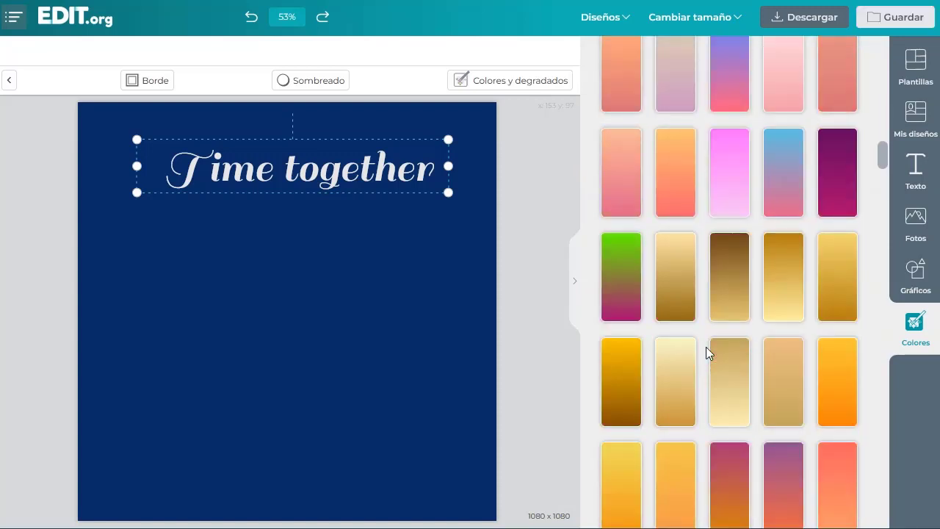
left_click(728, 160)
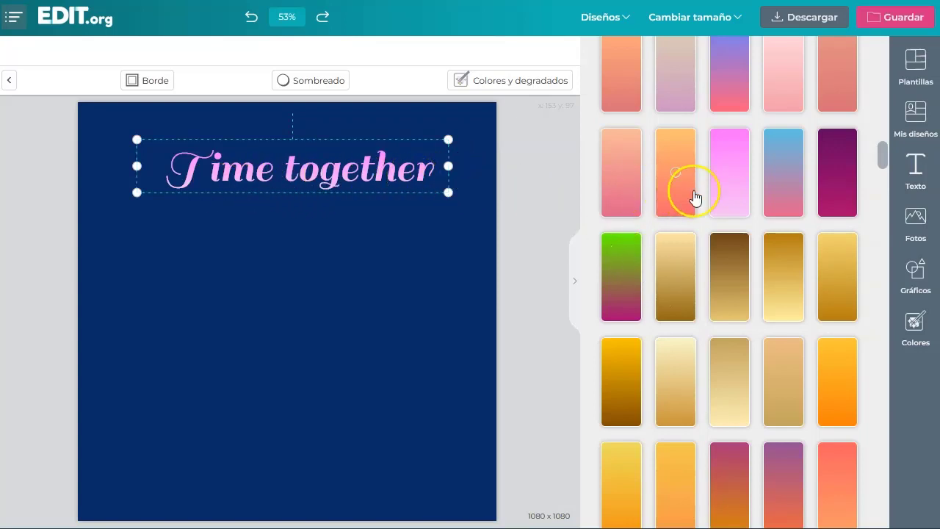
Try peach-violet, blue-violet and turquoise-lavender gradients on the title, settle on the golden yellow to cream gradient, and close the collection.
scroll(734, 279, "down", 5)
scroll(683, 369, "down", 8)
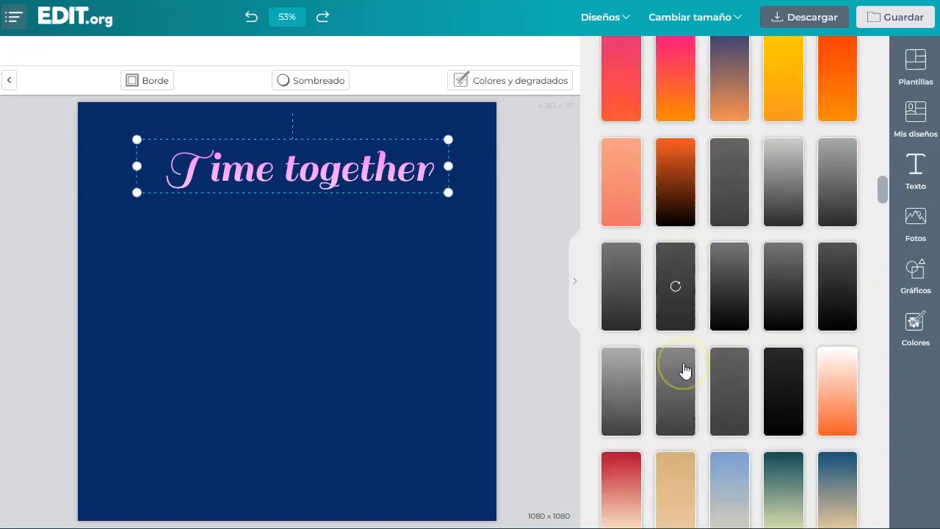
left_click(780, 342)
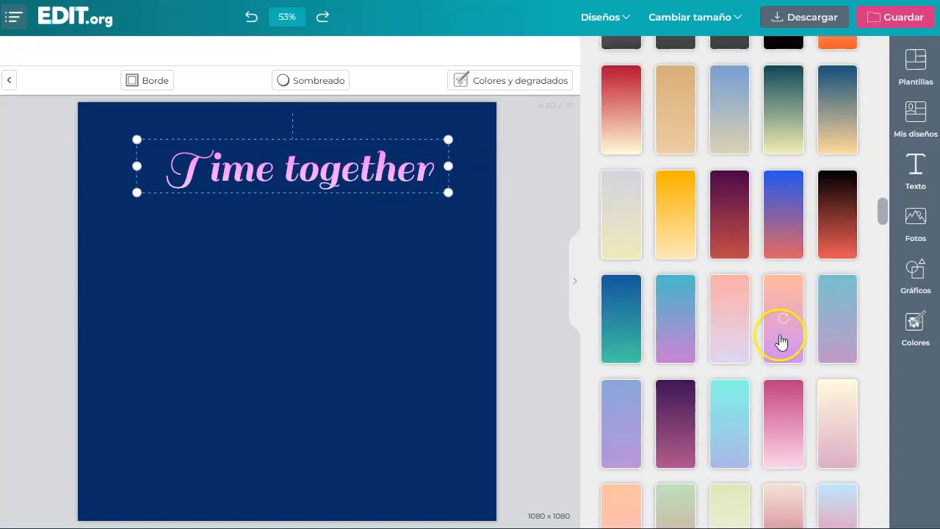
left_click(221, 189)
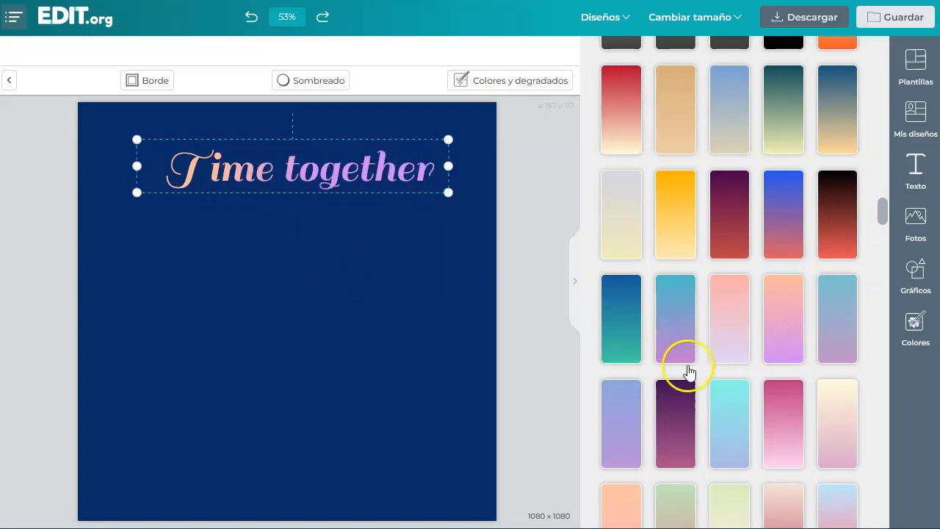
left_click(624, 448)
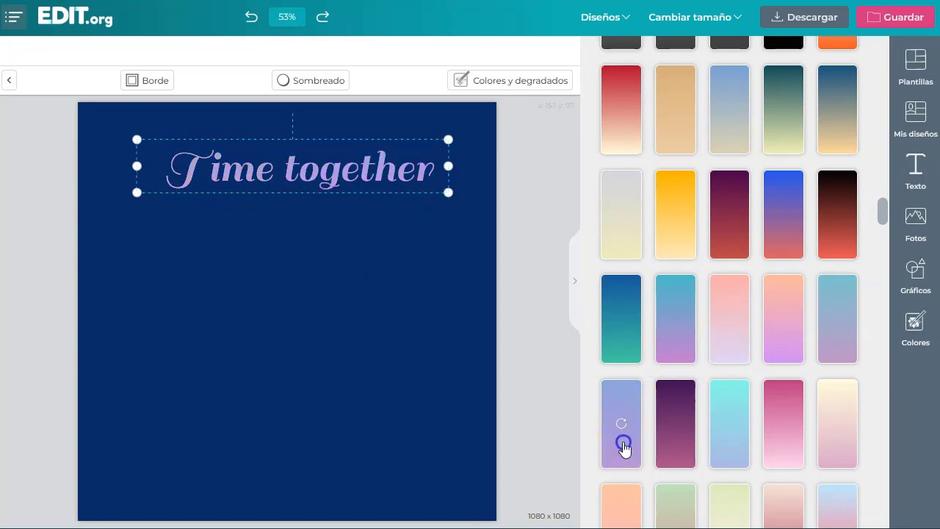
left_click(676, 437)
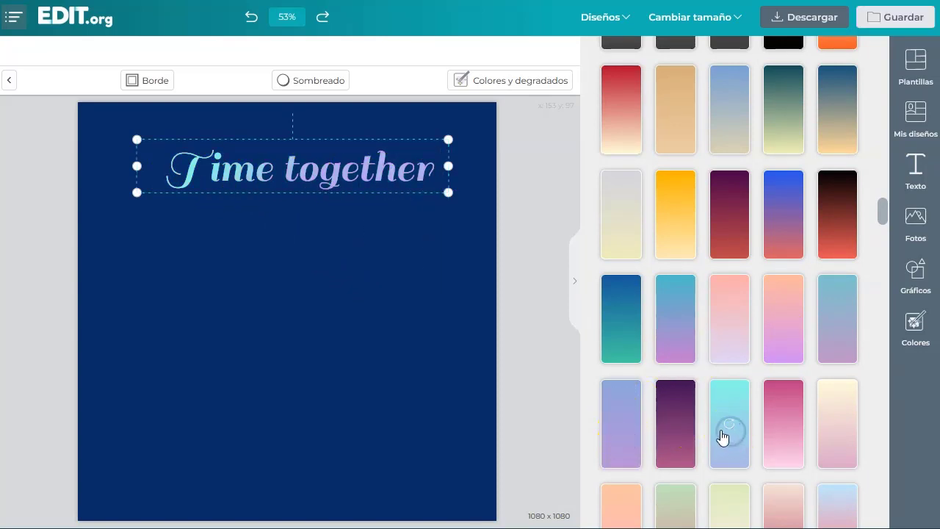
left_click(665, 225)
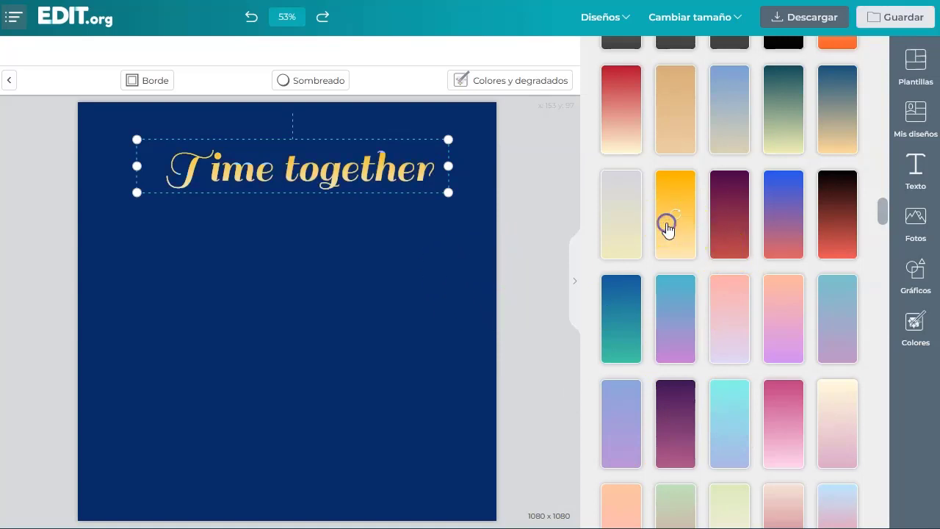
left_click(576, 284)
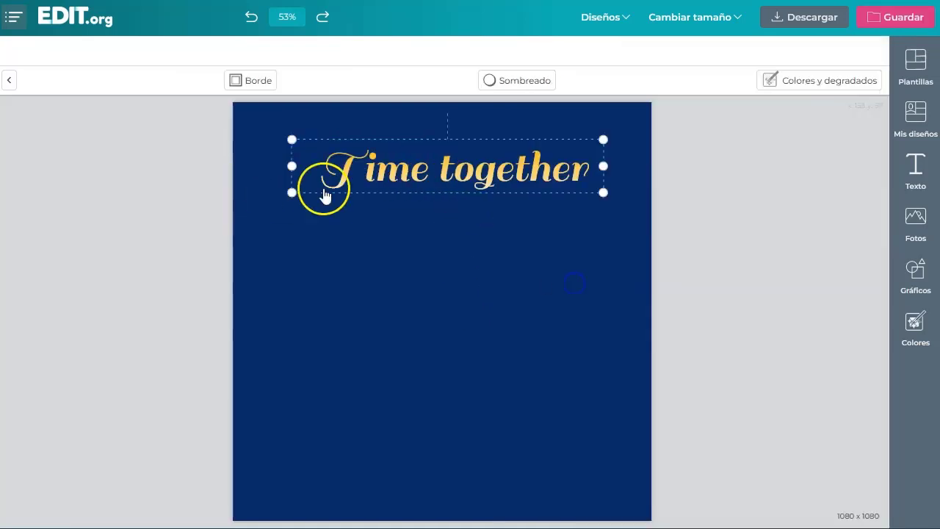
Add a soft all-round shadow to the title using the preset style with X 0, Y 0 and blur 50.
left_click(516, 84)
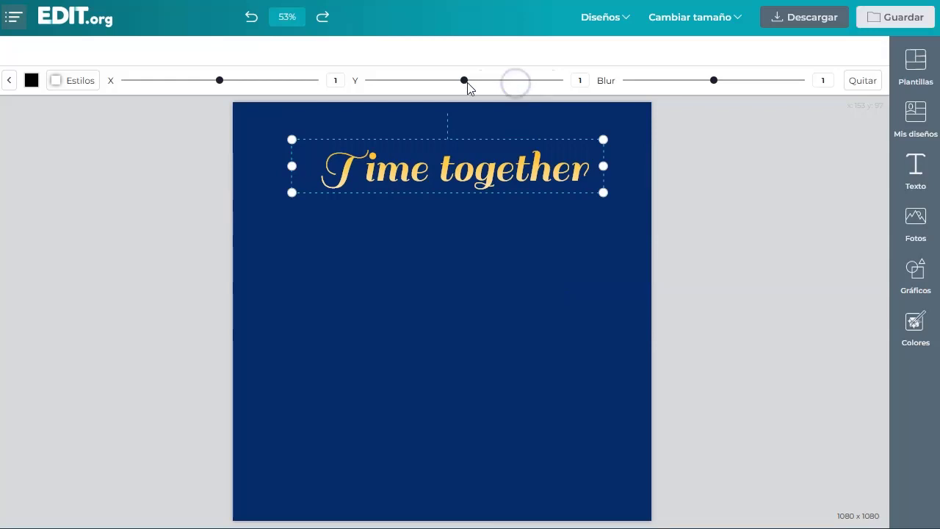
left_click(80, 85)
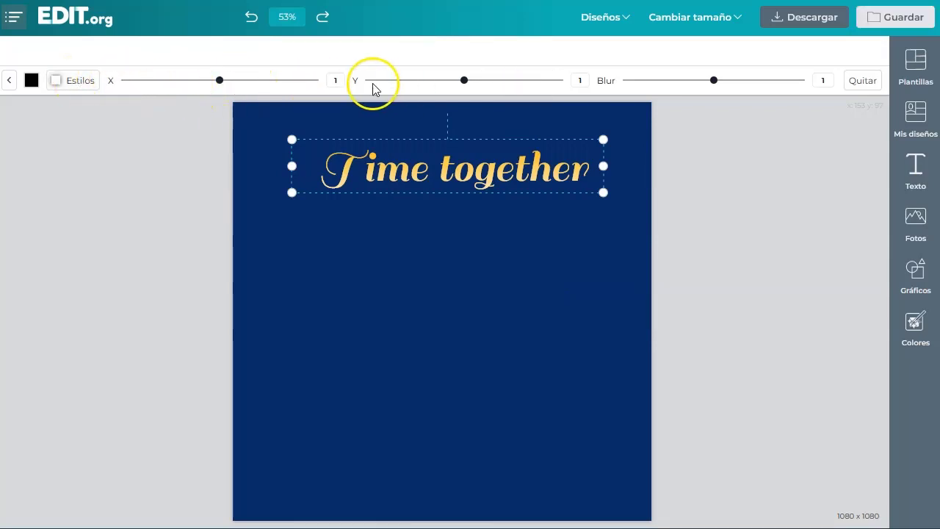
left_click(71, 81)
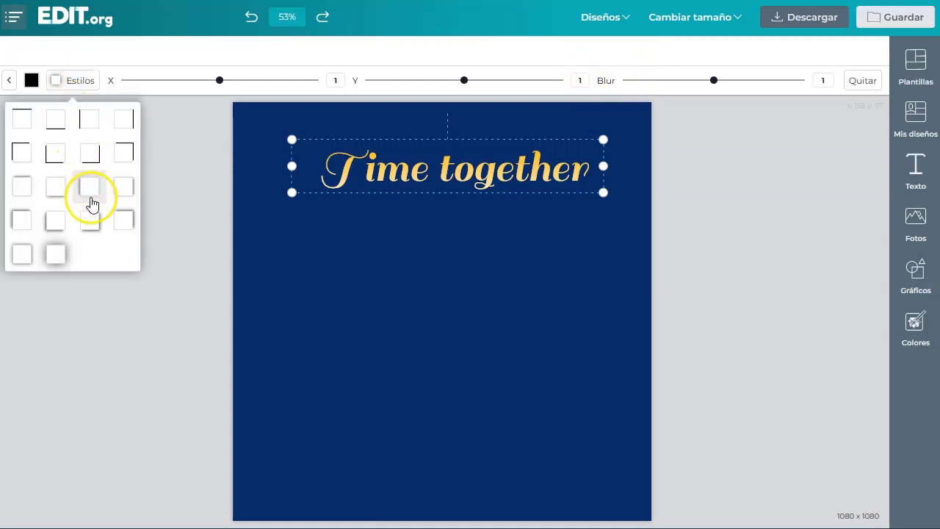
left_click(59, 255)
left_click(530, 180)
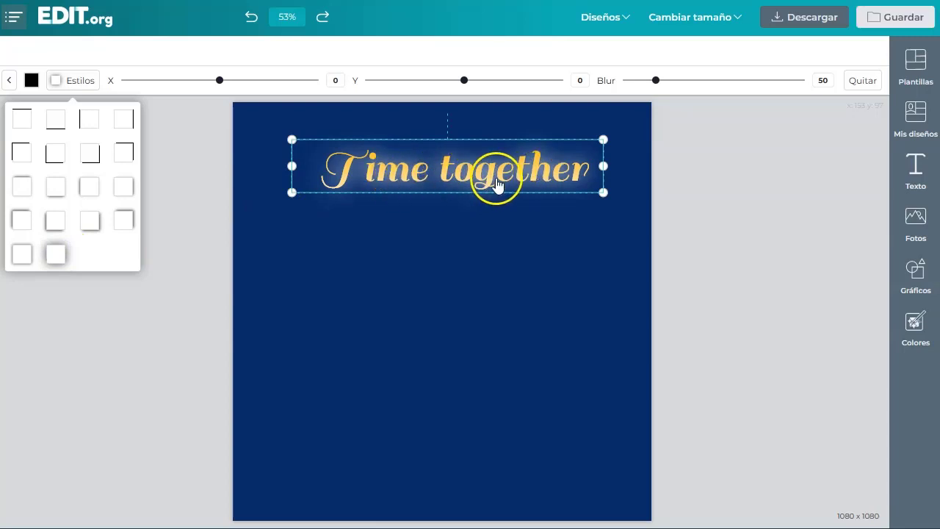
Try shadow colours #59fcac, #45fa54, #fffdb1 and #f3ed3e on the title, ending on light blue #48d9ed.
left_click(30, 80)
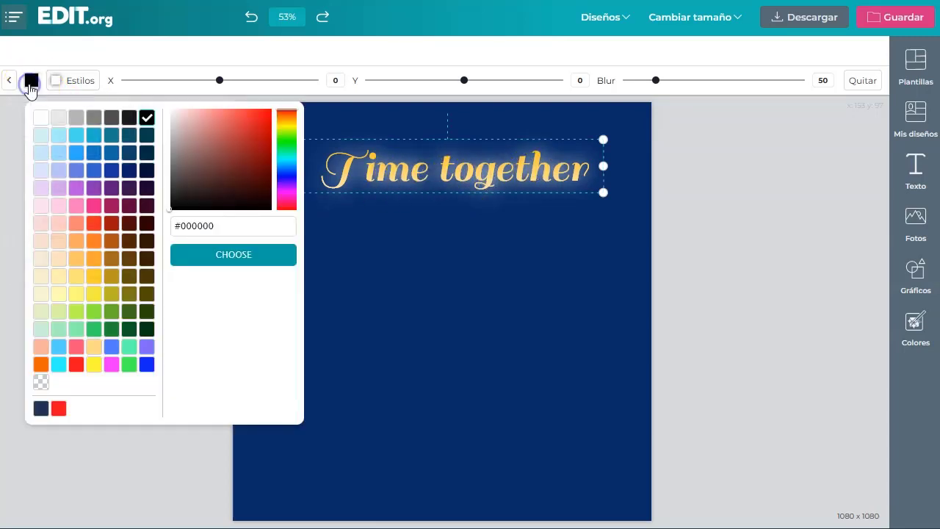
left_click(129, 348)
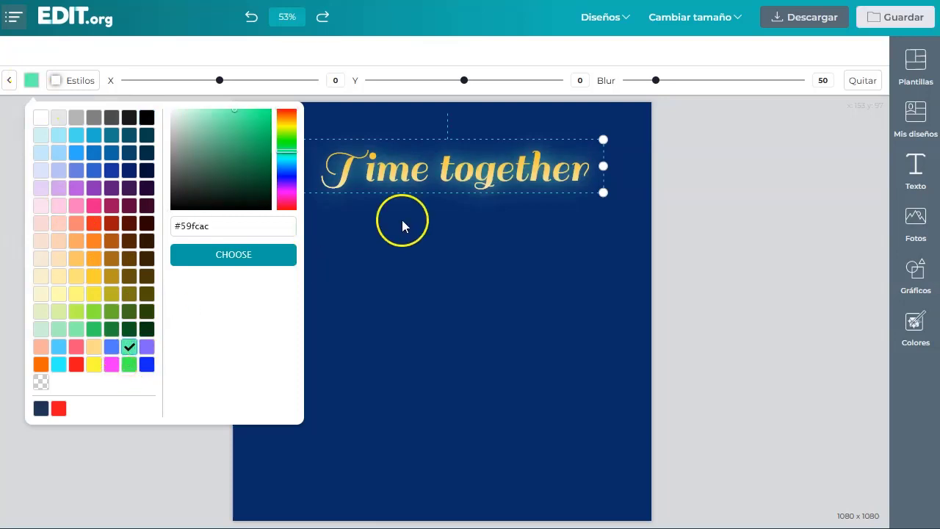
left_click(130, 366)
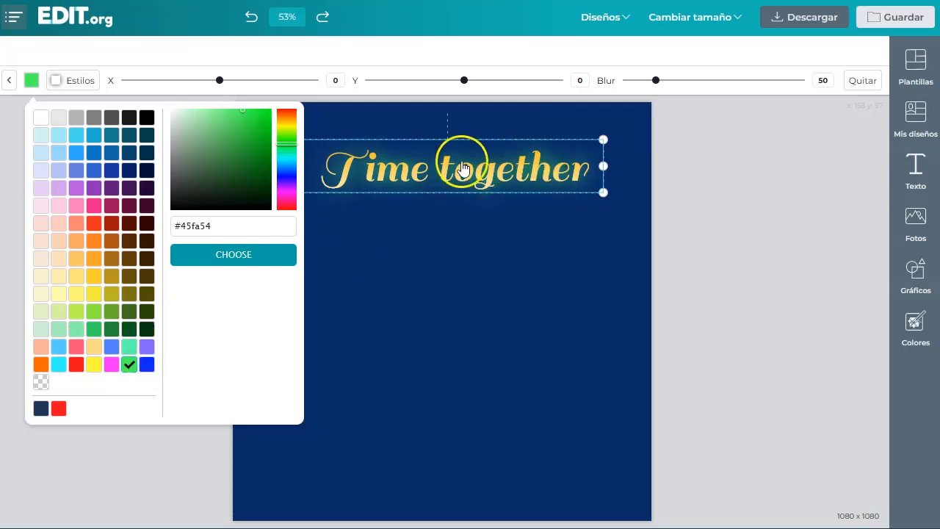
left_click(60, 298)
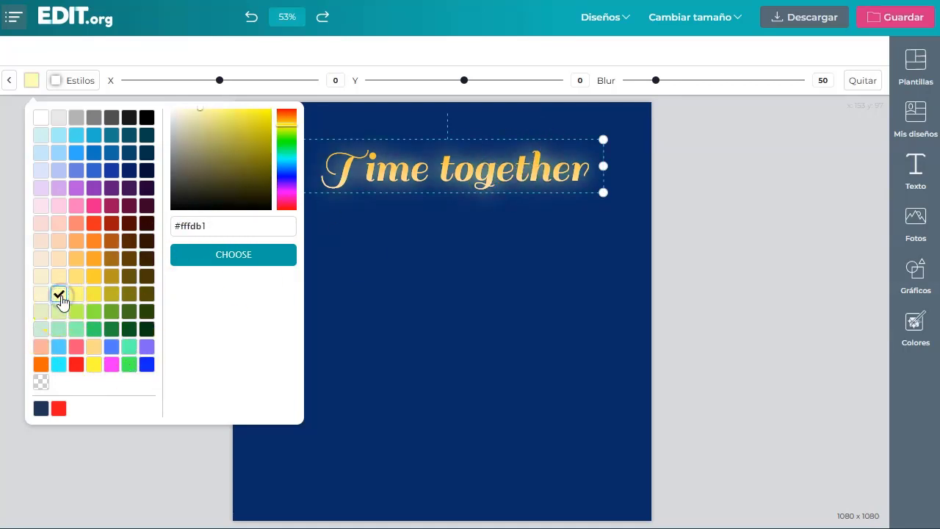
left_click(93, 298)
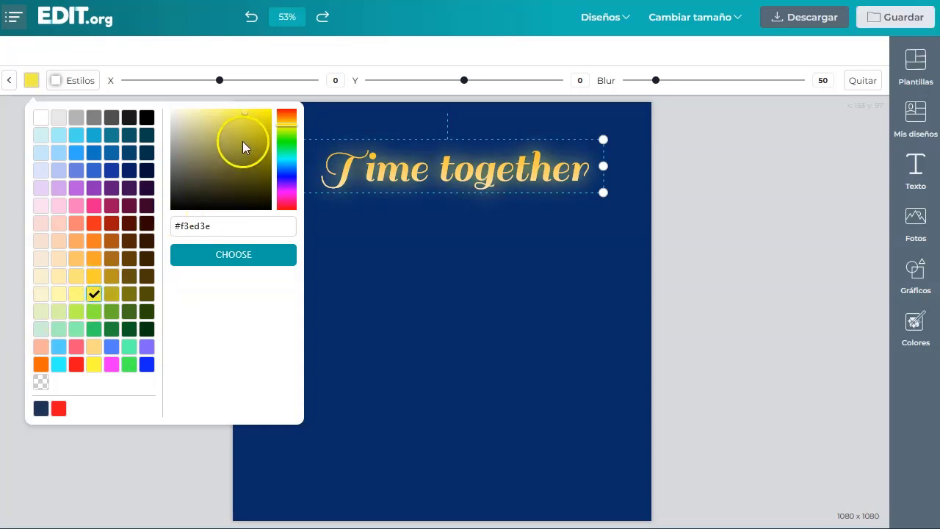
left_click(77, 138)
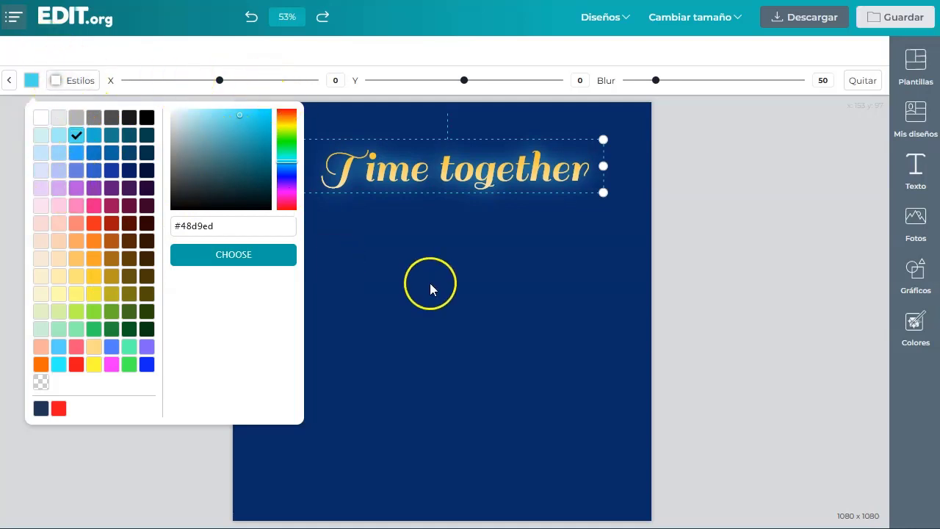
Switch the title's shadow to the preset with X 10, Y 10 and blur 15, and colour it near-black #1a1a1a after trying white.
left_click(56, 80)
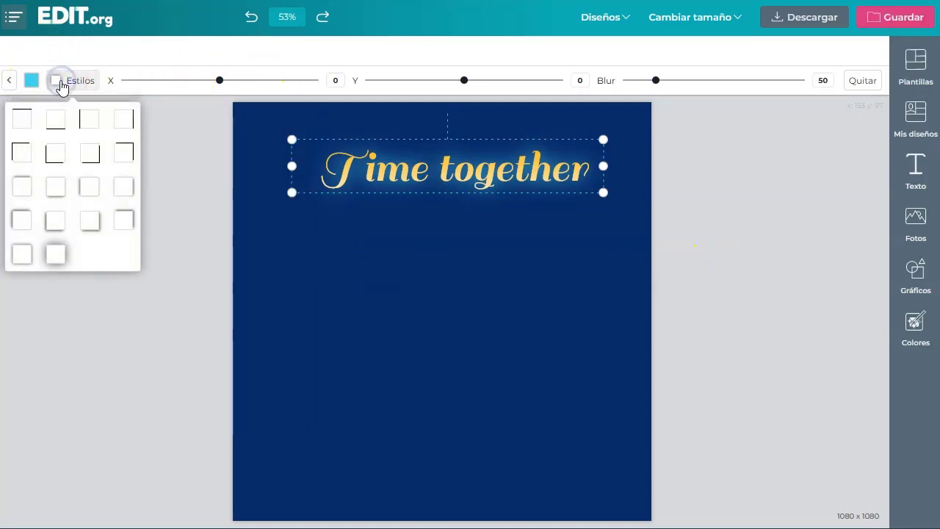
left_click(90, 226)
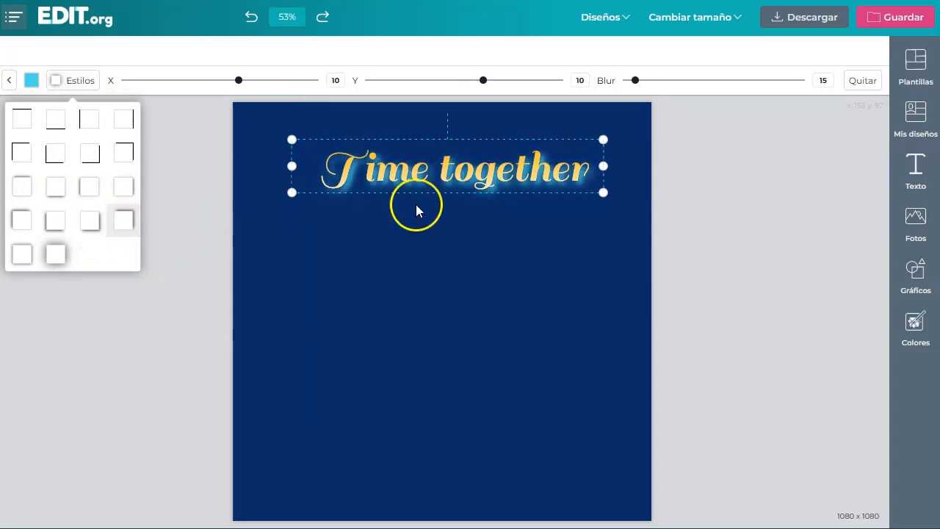
left_click(32, 80)
left_click(40, 119)
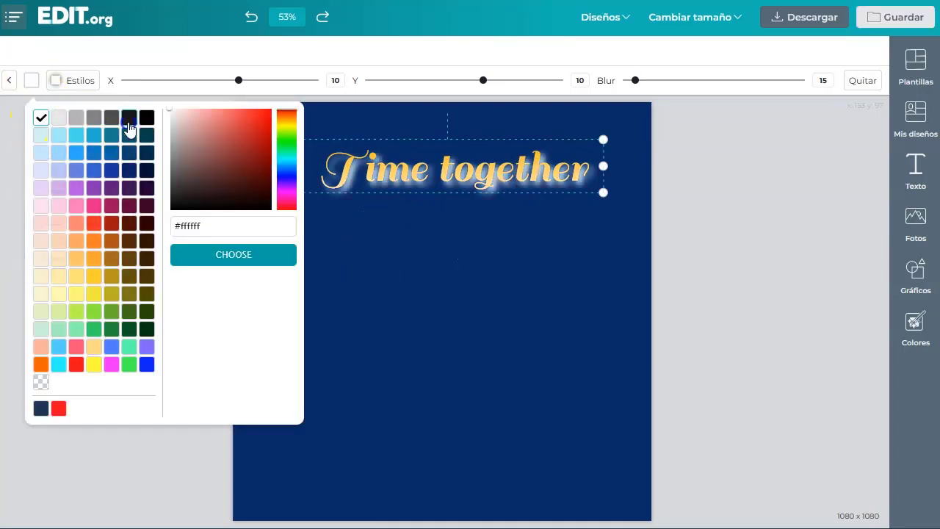
left_click(129, 118)
left_click(748, 266)
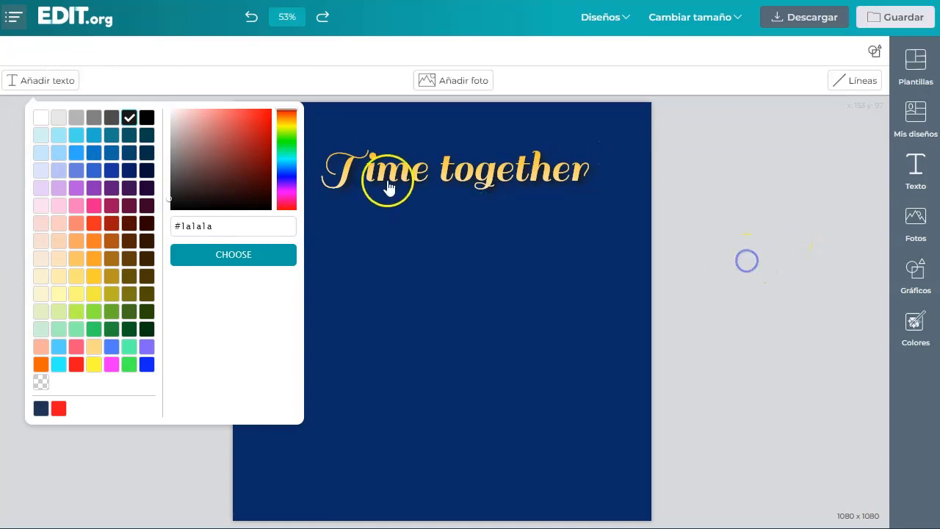
Replace the title's text with "Nuestro Tiempo Juntos".
left_click(470, 171)
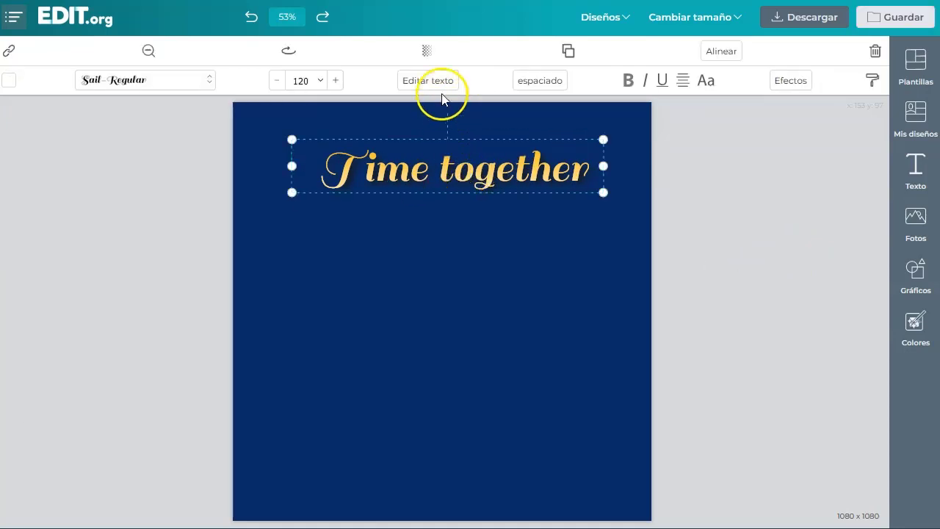
left_click(430, 82)
left_click(406, 81)
left_click_drag(406, 81, 287, 86)
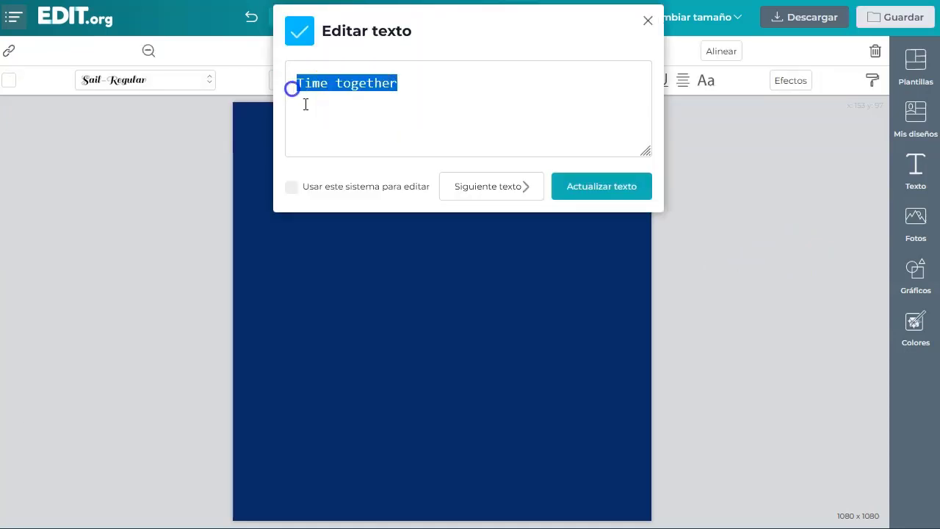
type("Nuestro ")
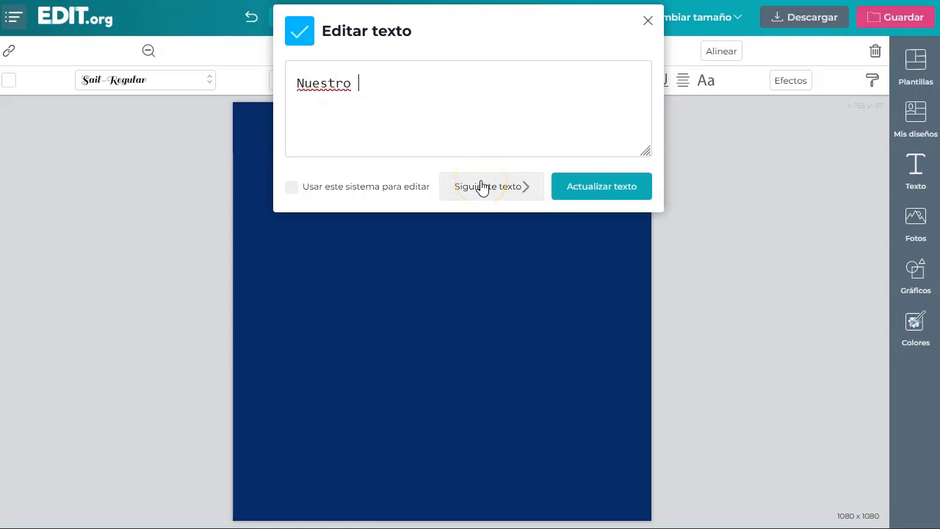
type("Tiempo Juntos")
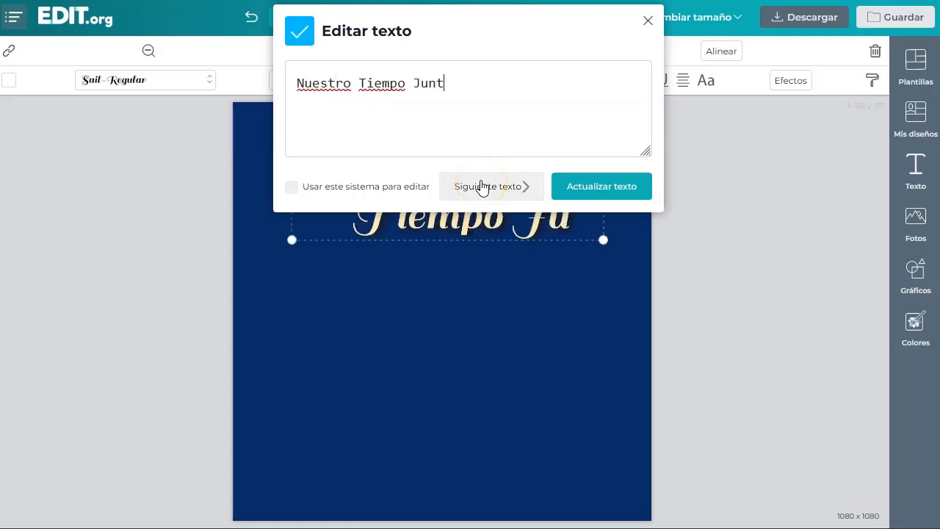
left_click(596, 184)
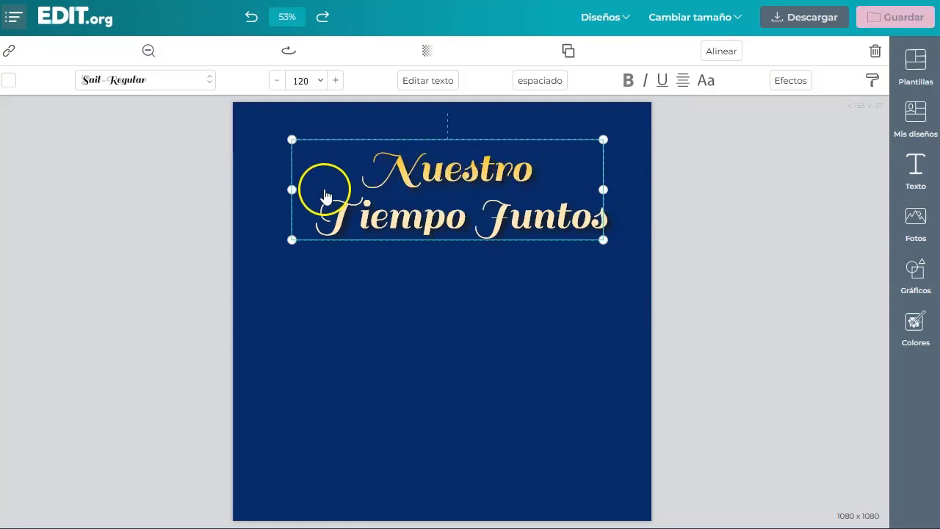
Widen the title's text box to the full canvas width and set the font size to 100 so the title fits one line.
left_click_drag(291, 190, 228, 196)
left_click(450, 204)
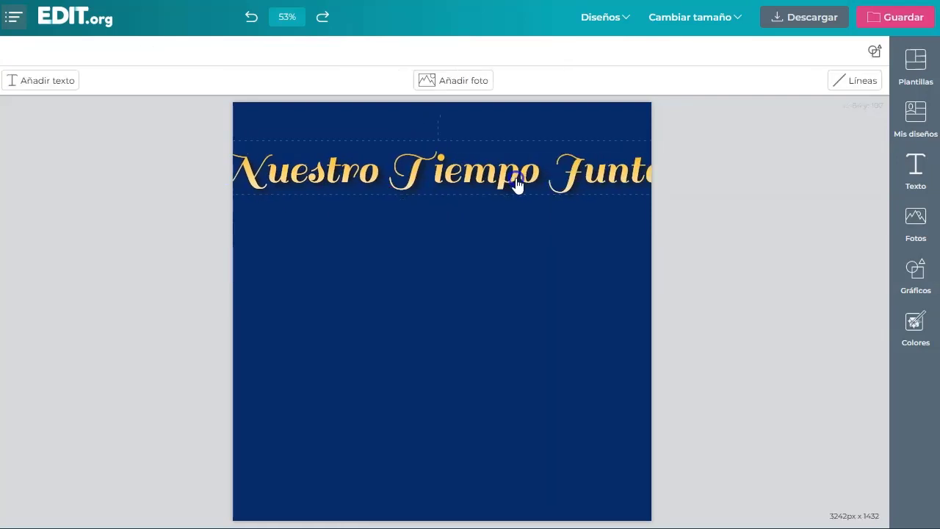
left_click(320, 80)
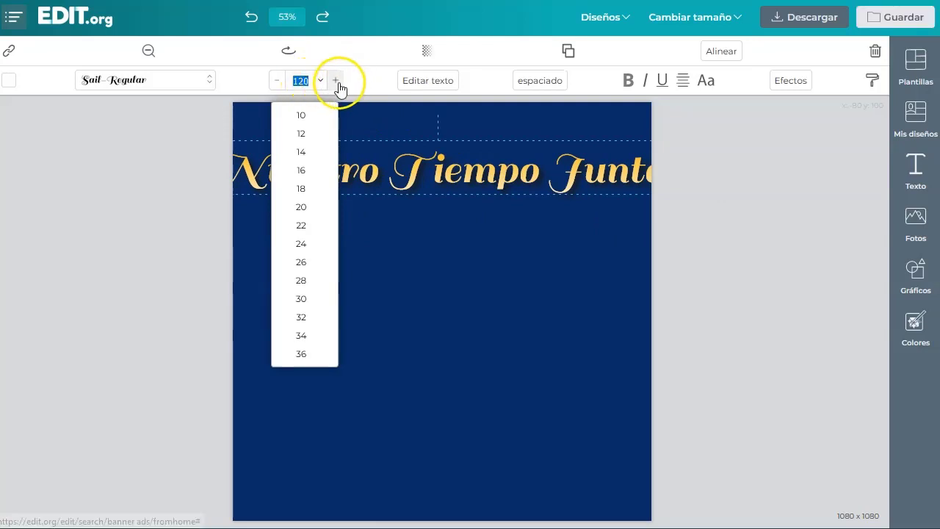
left_click(276, 82)
left_click(276, 82)
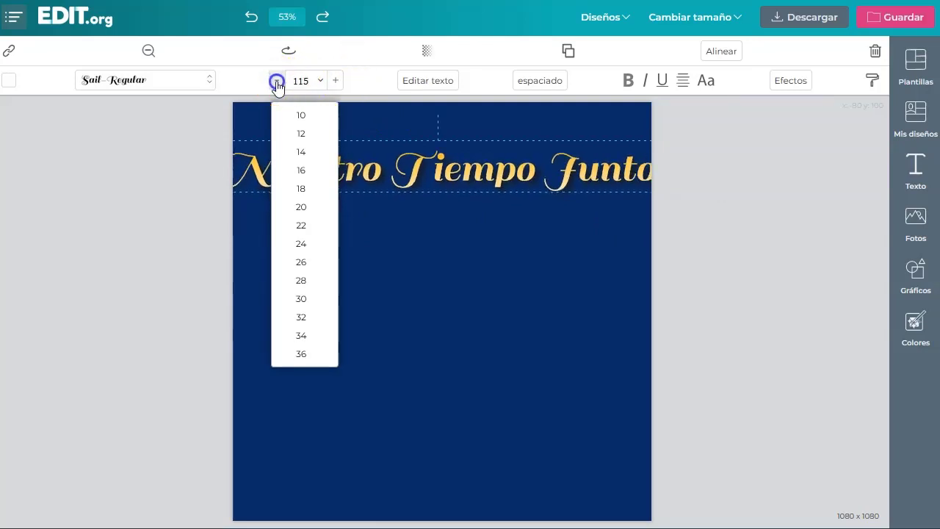
left_click(276, 82)
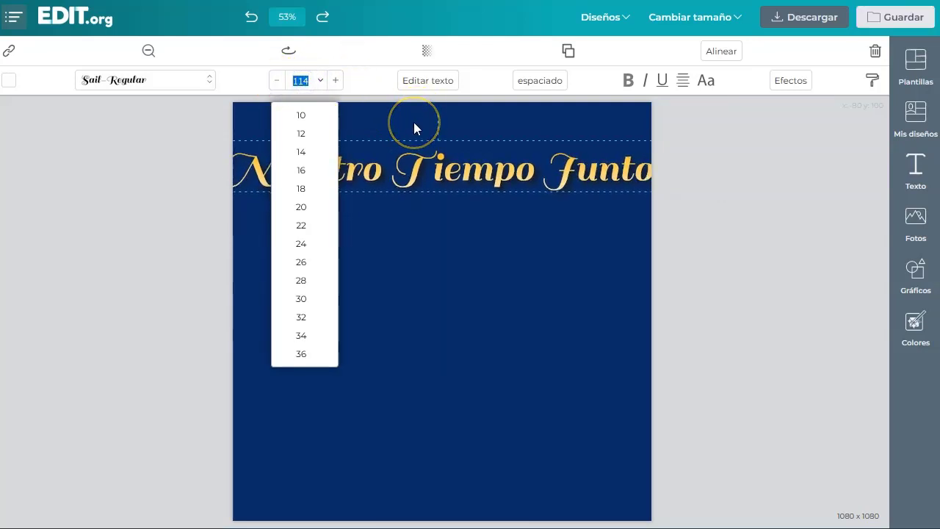
type("100")
key("Return")
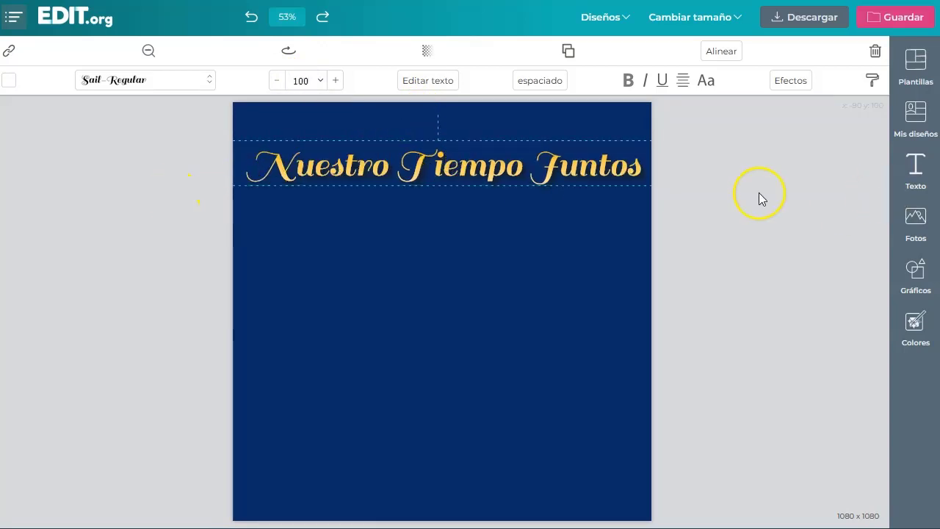
left_click(719, 202)
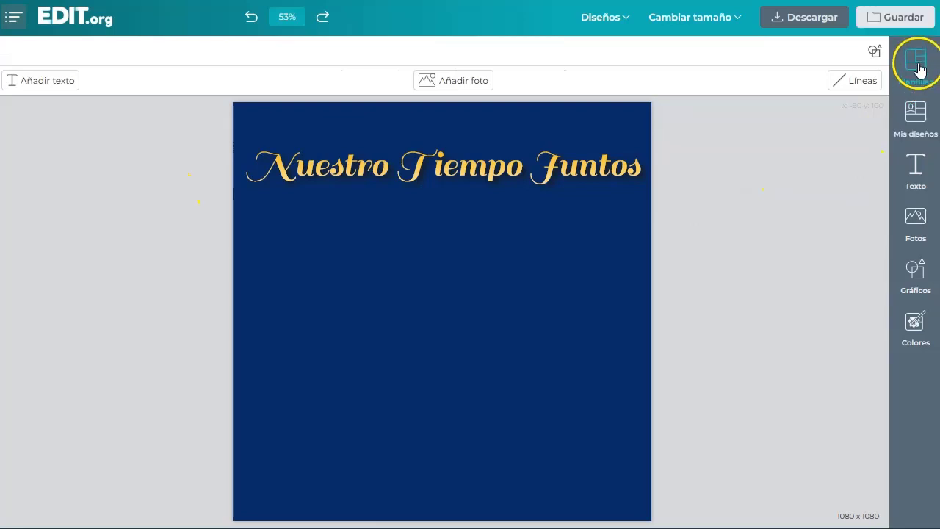
Insert the stock portrait of the woman with long blonde hair and set it as the design's background.
left_click(915, 220)
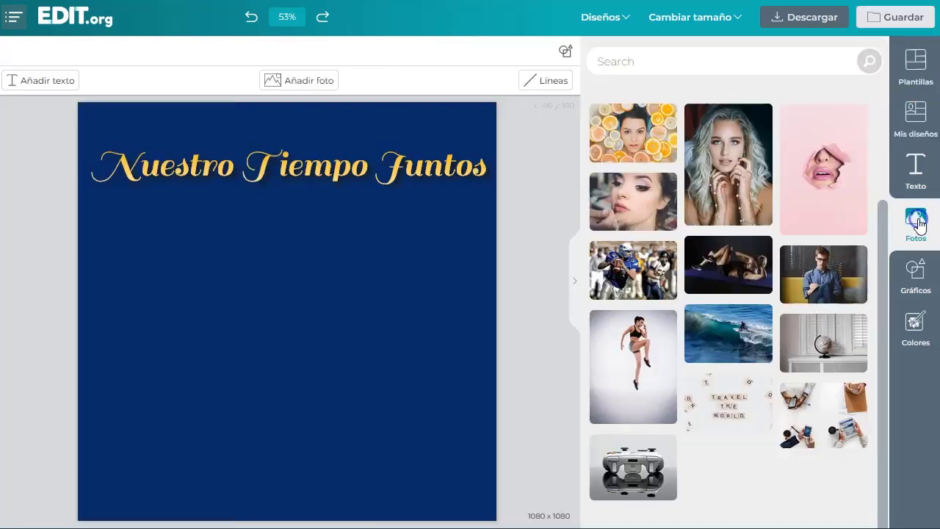
left_click(732, 163)
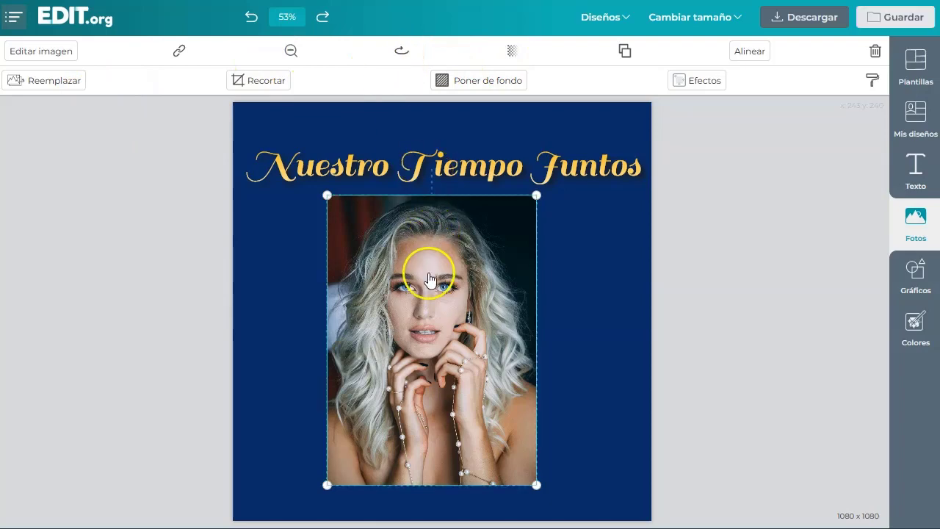
left_click(488, 82)
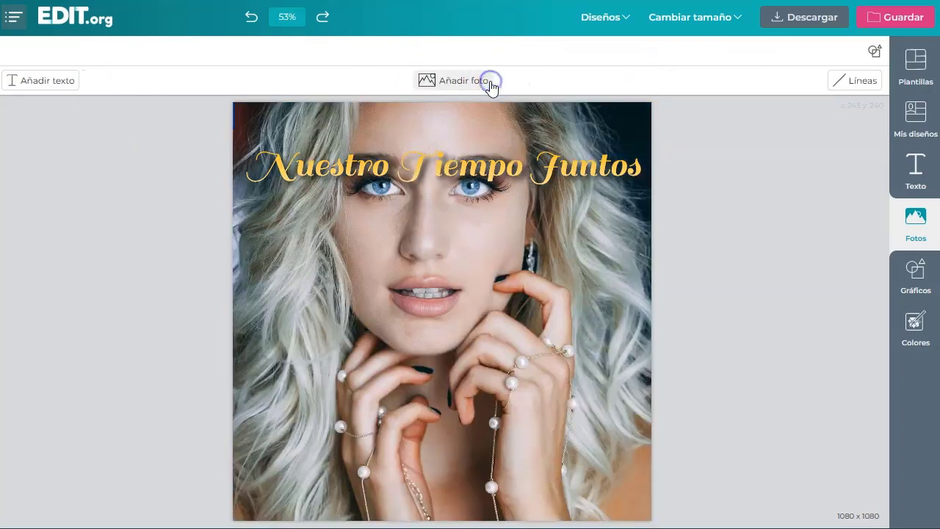
left_click(437, 320)
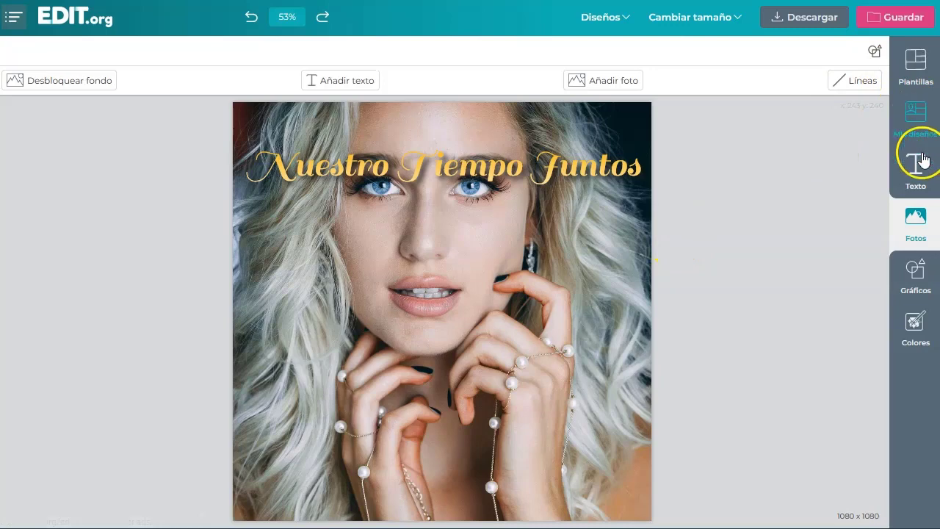
Add a filled square from the graphics library and stretch it to cover the whole canvas.
left_click(915, 279)
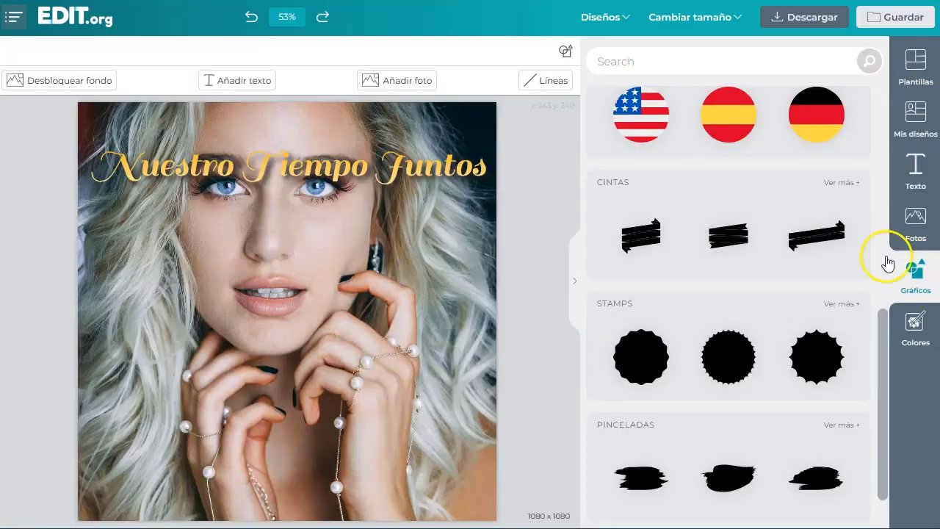
scroll(718, 260, "down", 3)
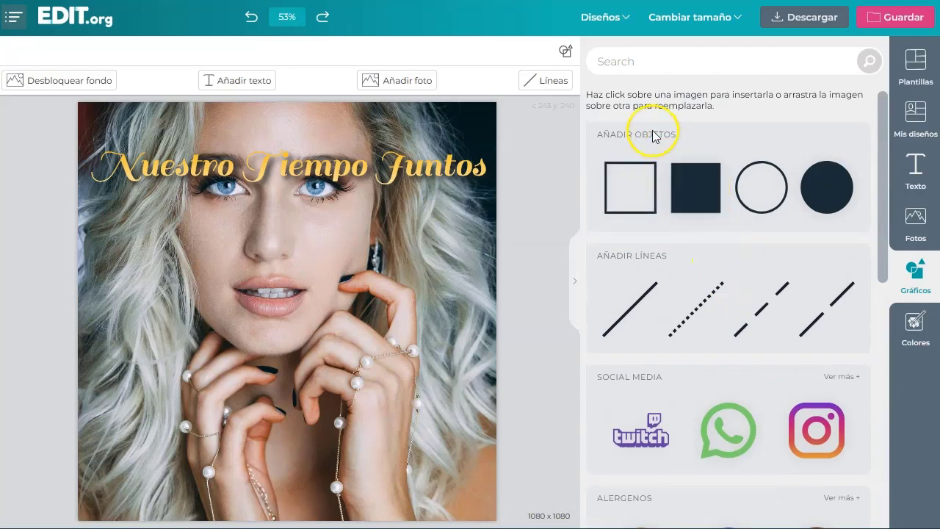
left_click(694, 191)
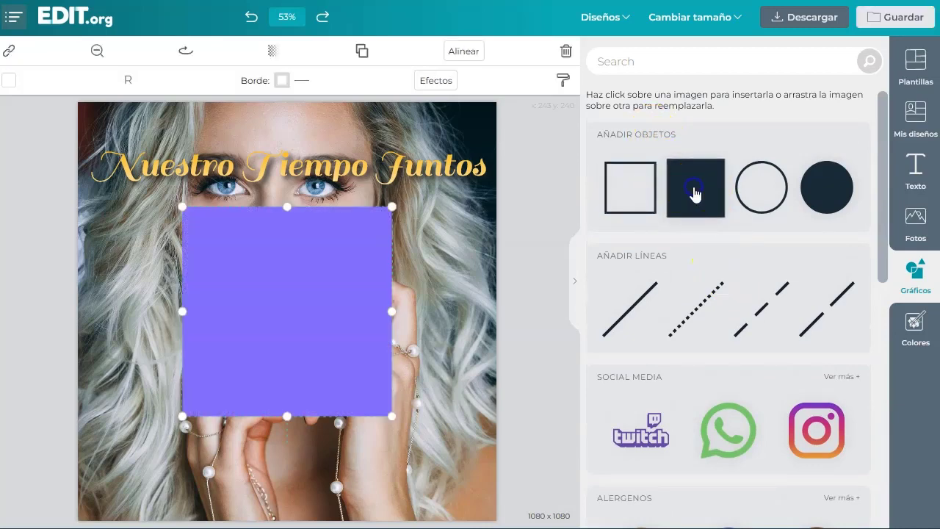
left_click_drag(386, 255, 302, 176)
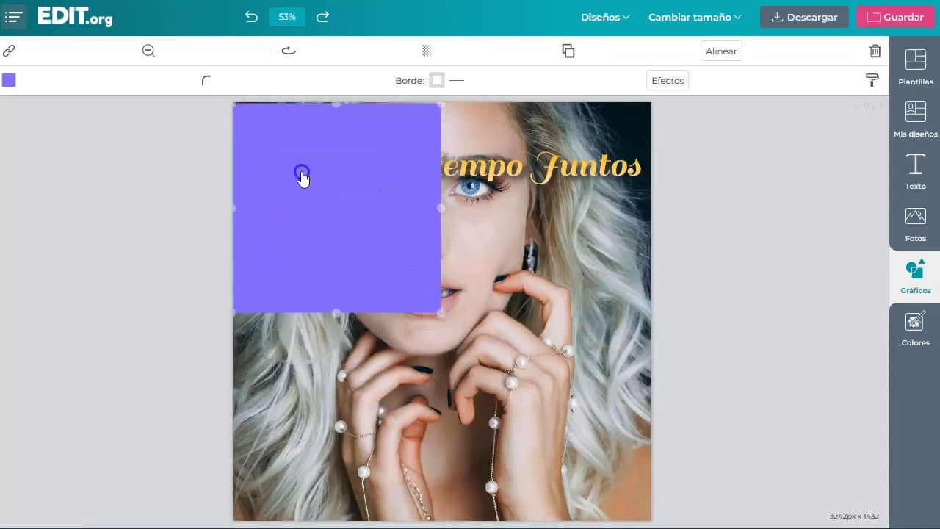
left_click_drag(440, 208, 650, 207)
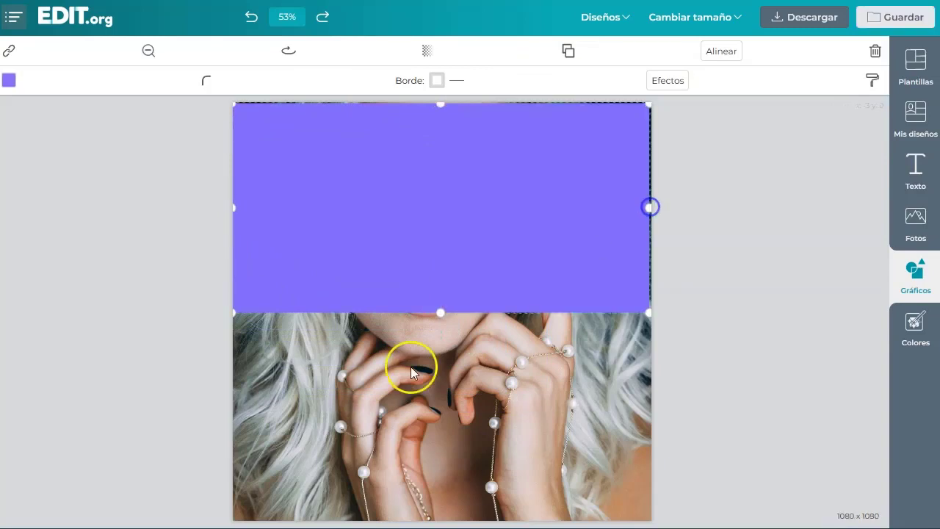
left_click_drag(437, 314, 435, 518)
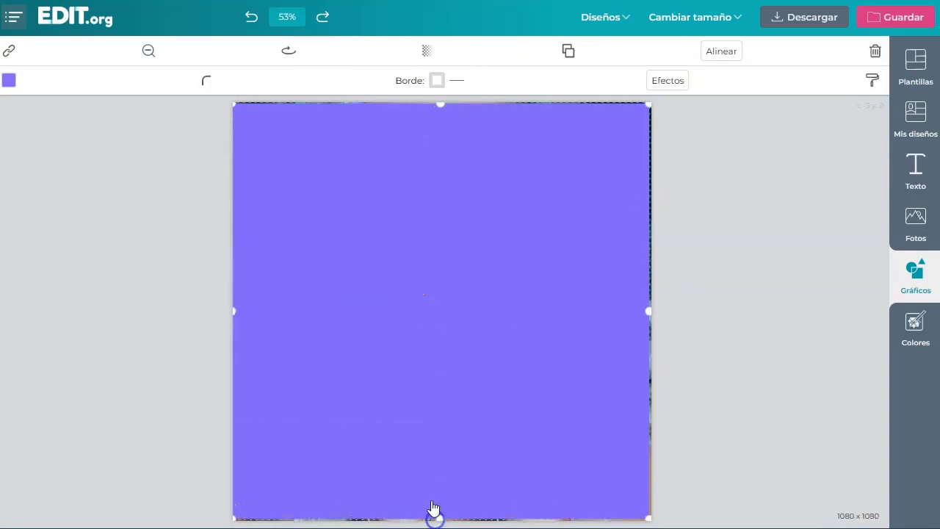
Try out corner rounding on the purple square, leaving its corners square, and give it a thin white border.
left_click(207, 82)
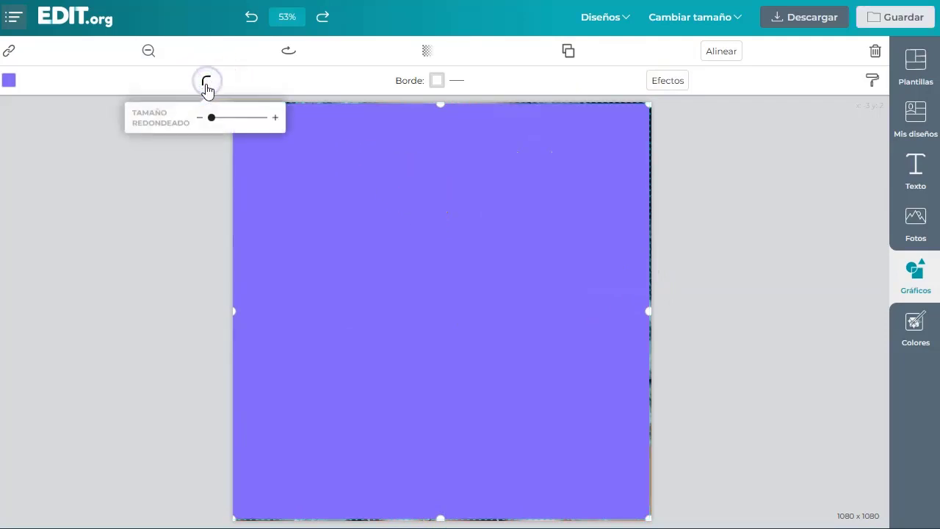
left_click_drag(220, 125, 222, 124)
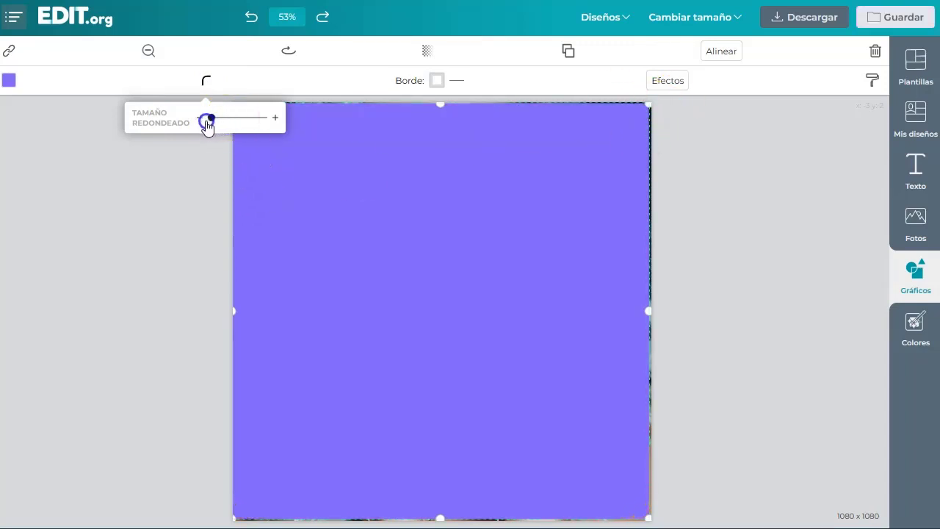
left_click(458, 83)
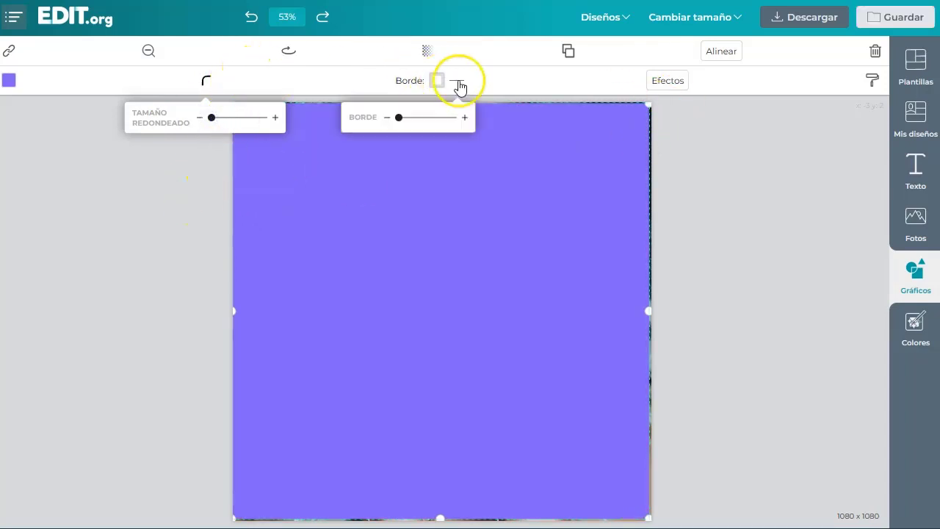
left_click_drag(398, 119, 404, 124)
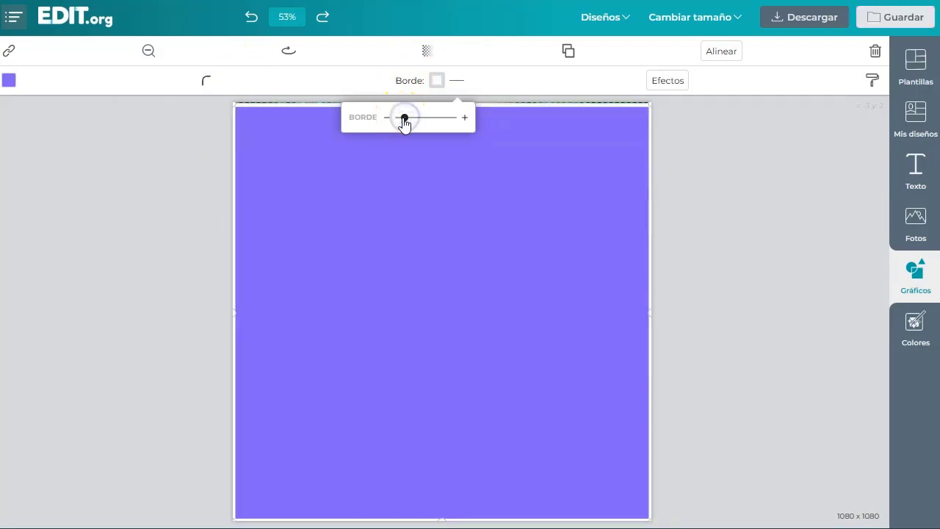
left_click(670, 85)
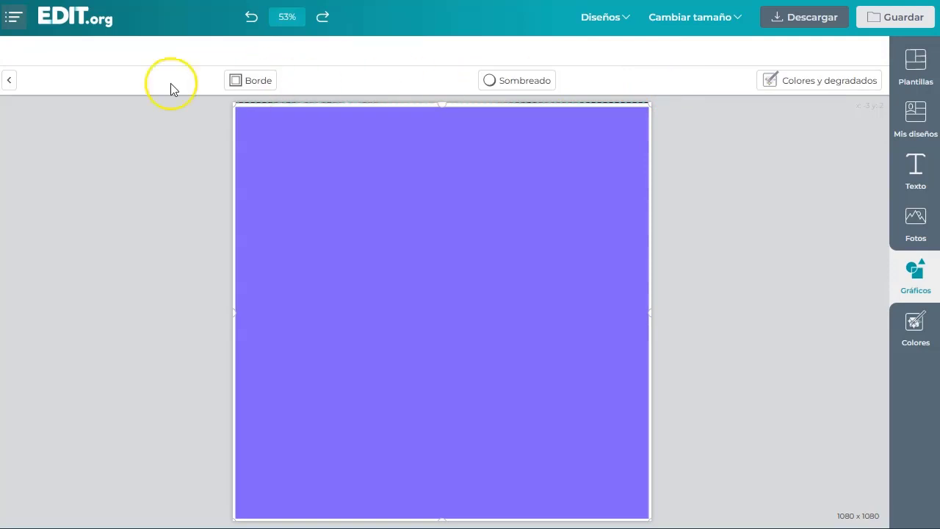
left_click(492, 172)
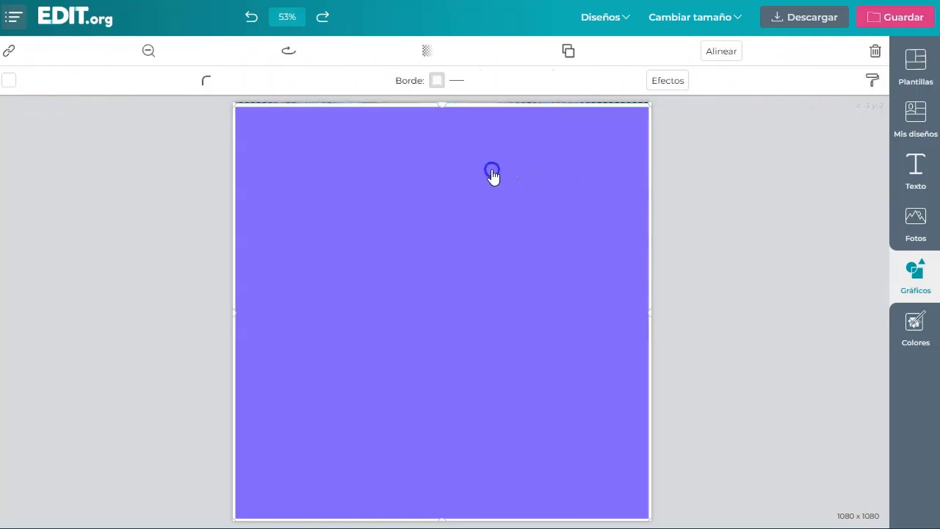
Lower the purple square's opacity to roughly two thirds so the photo and title show through.
left_click(427, 53)
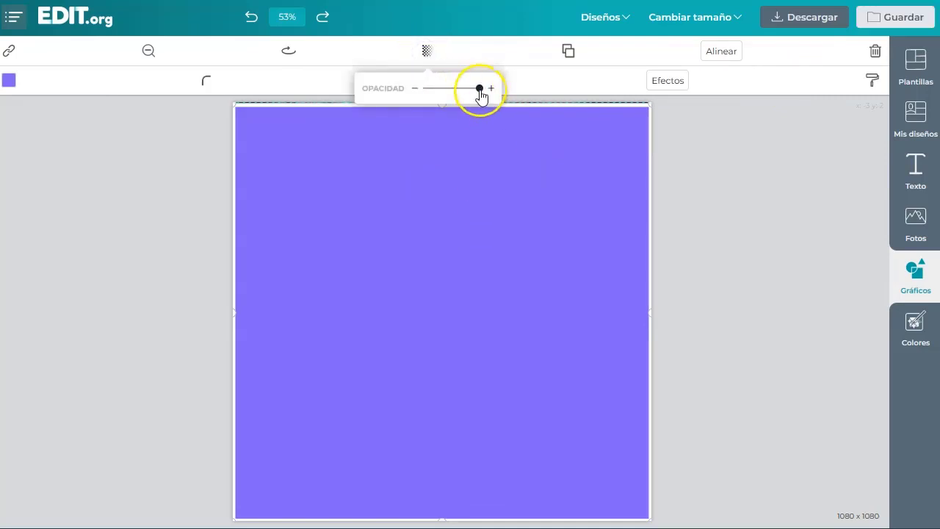
left_click_drag(479, 94, 464, 96)
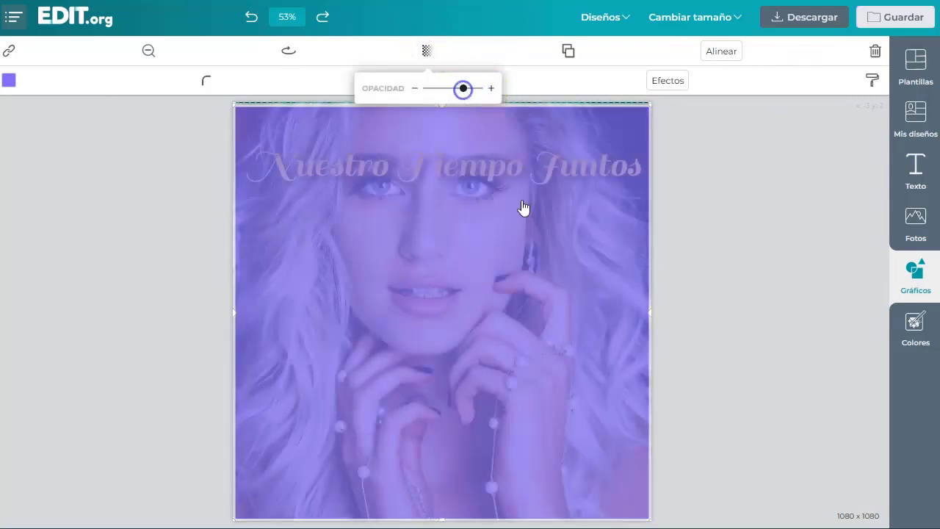
left_click(633, 281)
left_click(523, 145)
left_click(537, 272)
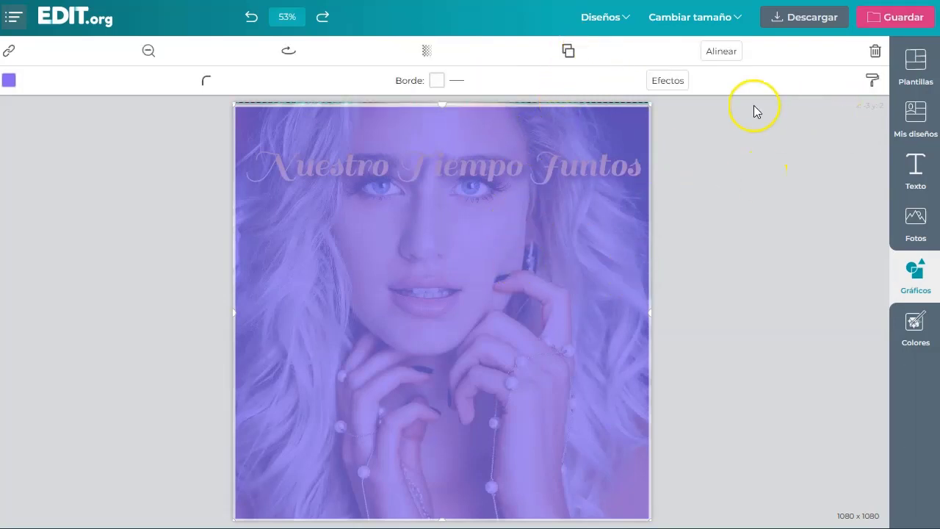
Send the semi-transparent purple square one layer down, behind the title, and clear the selection.
left_click(723, 52)
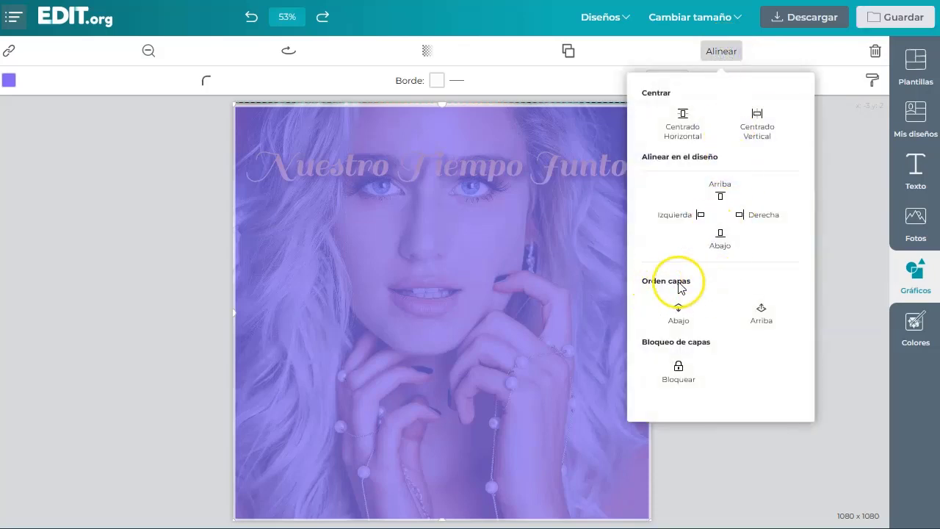
left_click(682, 318)
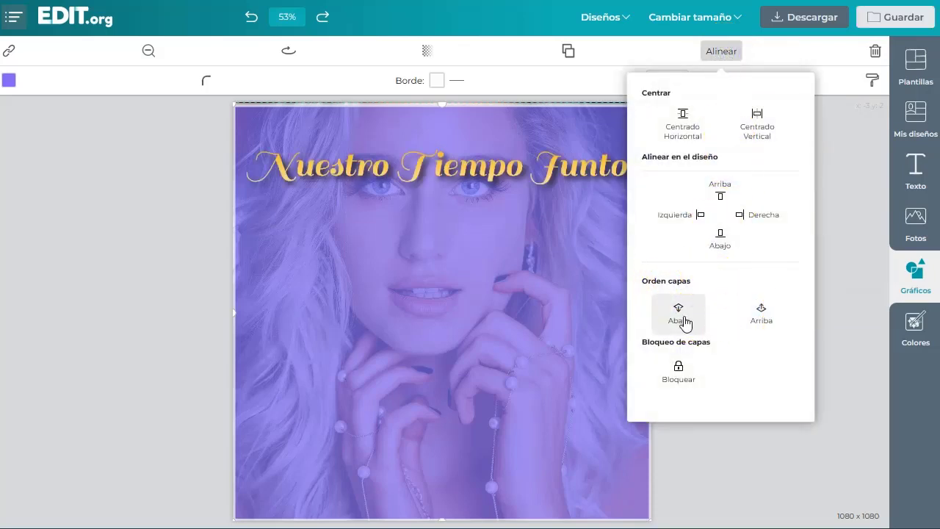
left_click(283, 269)
left_click(143, 260)
left_click(461, 171)
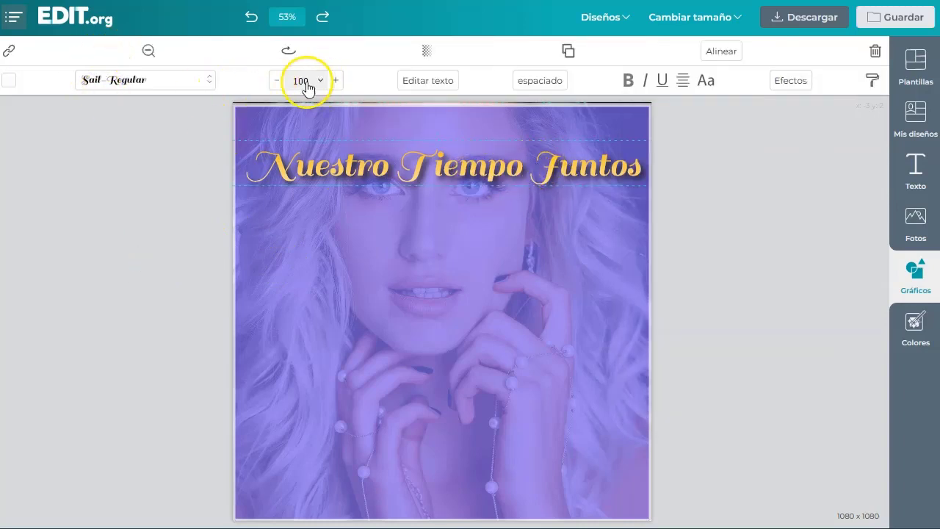
left_click(94, 286)
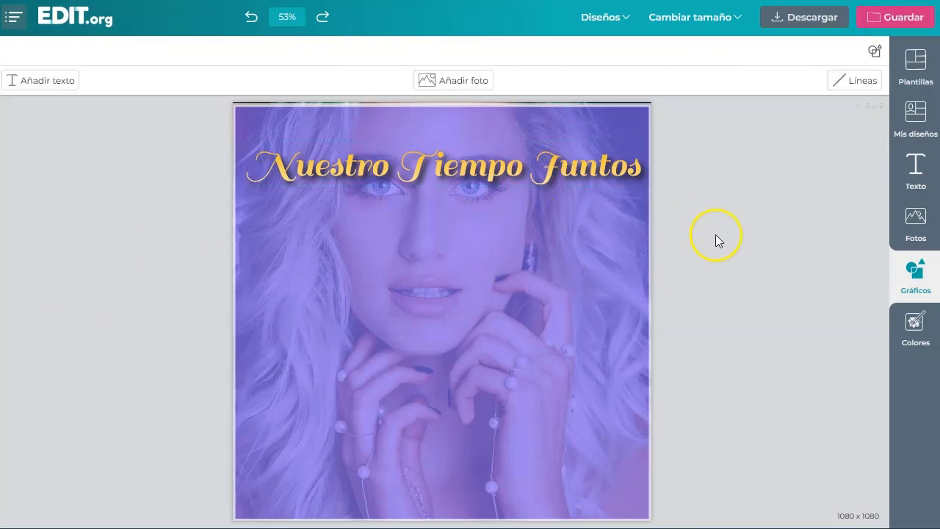
Try to load the "¡Bienvenido!" handball template, agreeing to save the current design first, and dismiss the sign-up form.
left_click(914, 68)
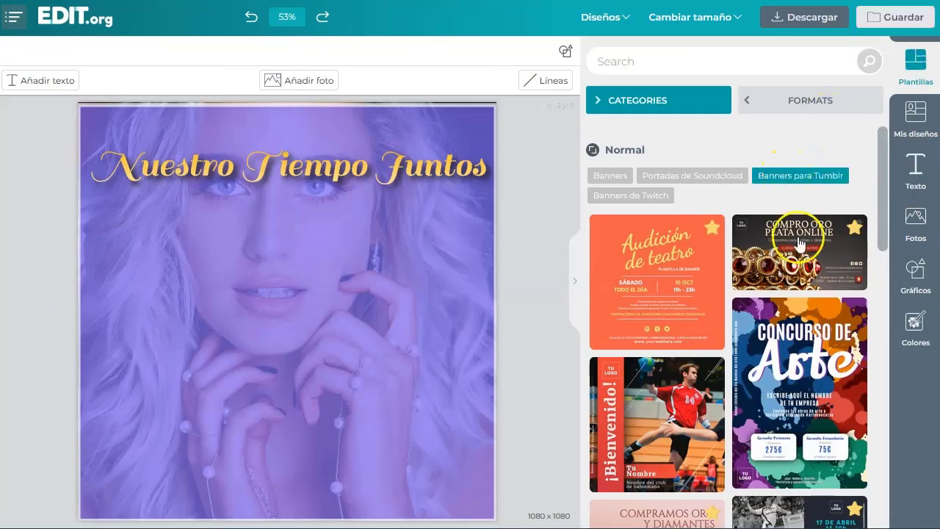
scroll(658, 321, "down", 4)
scroll(656, 300, "up", 3)
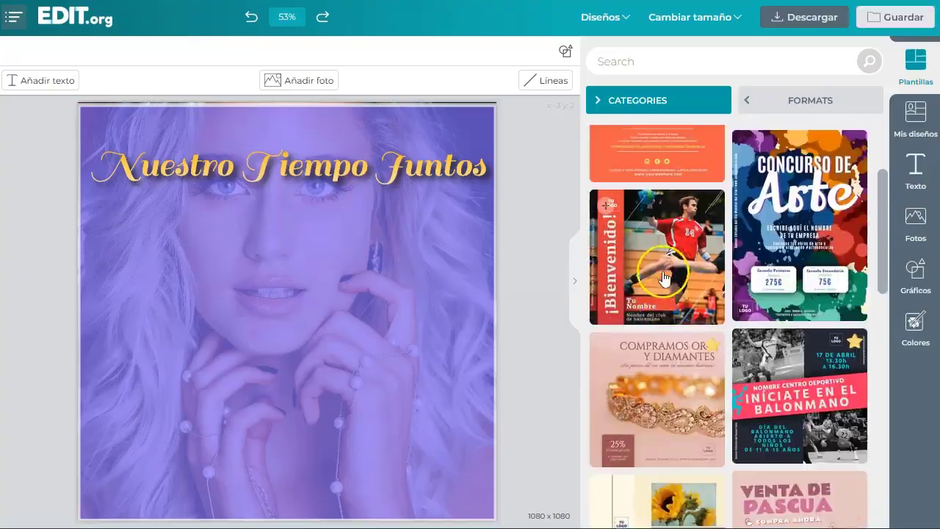
left_click(639, 236)
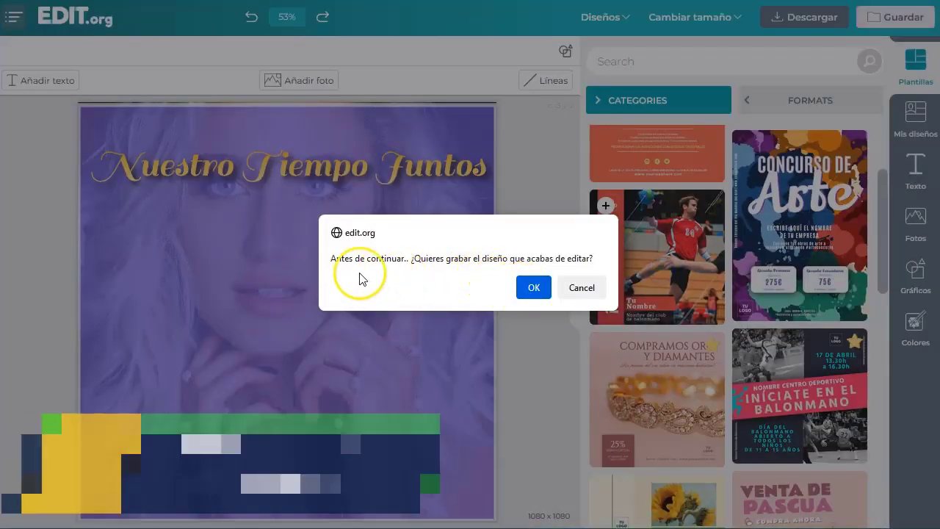
left_click(529, 287)
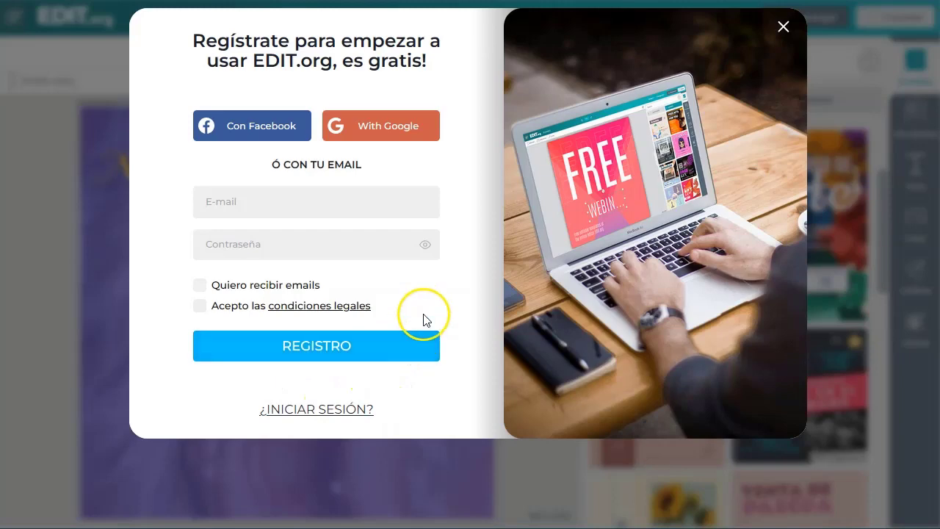
left_click(783, 26)
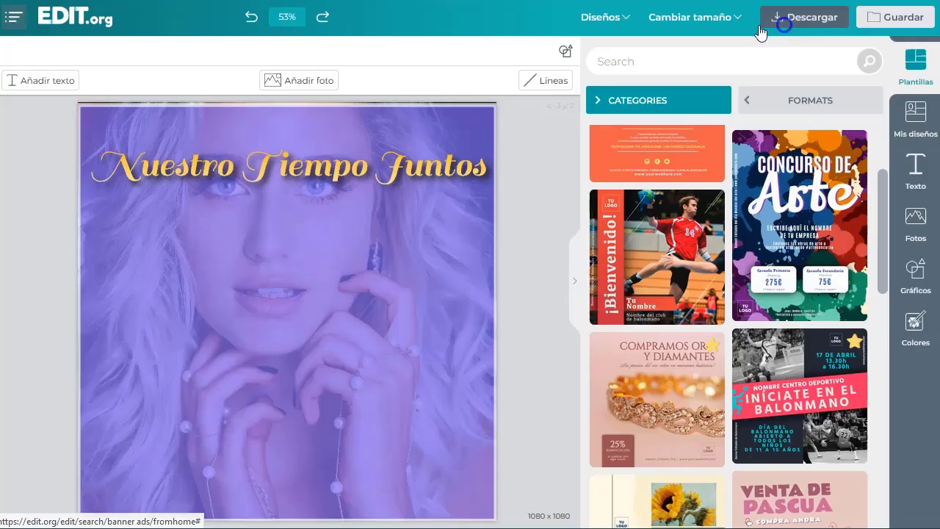
Compare the monthly and annual Premium subscription plans and close the offer without subscribing.
left_click(68, 19)
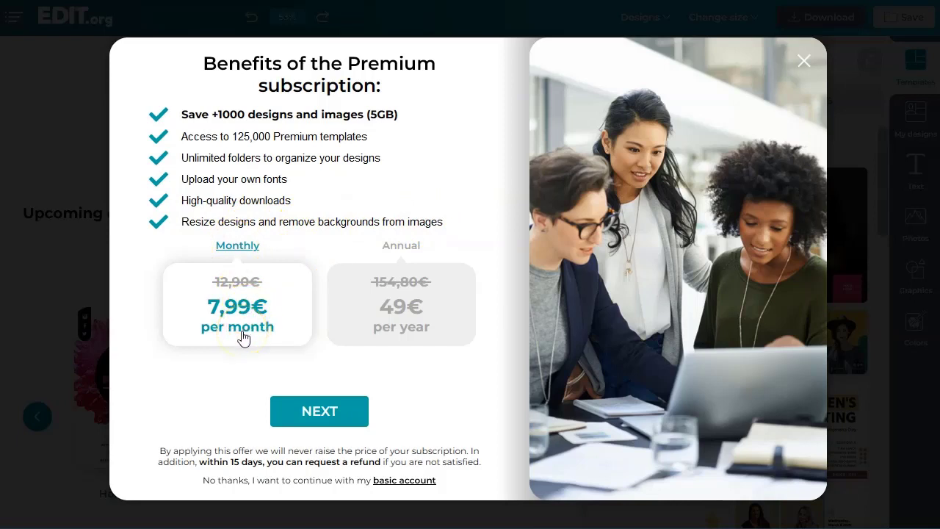
left_click(429, 311)
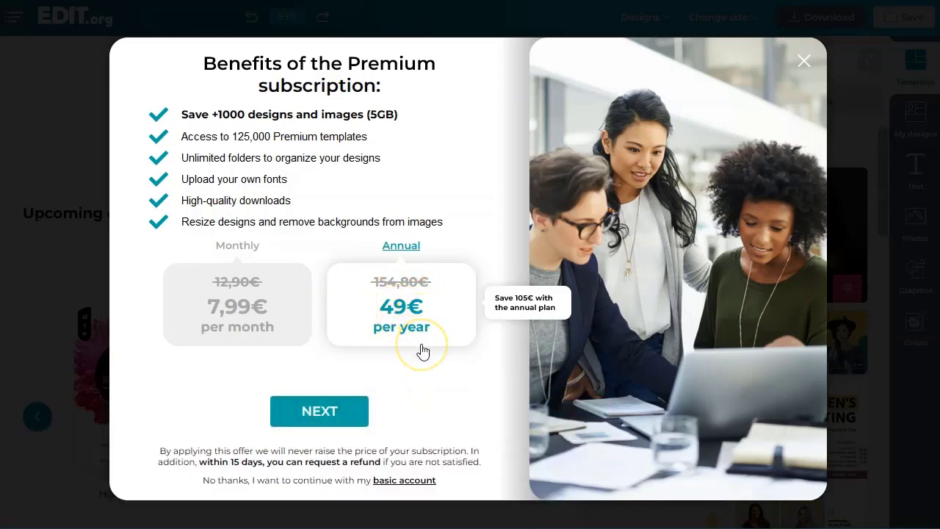
left_click(431, 389)
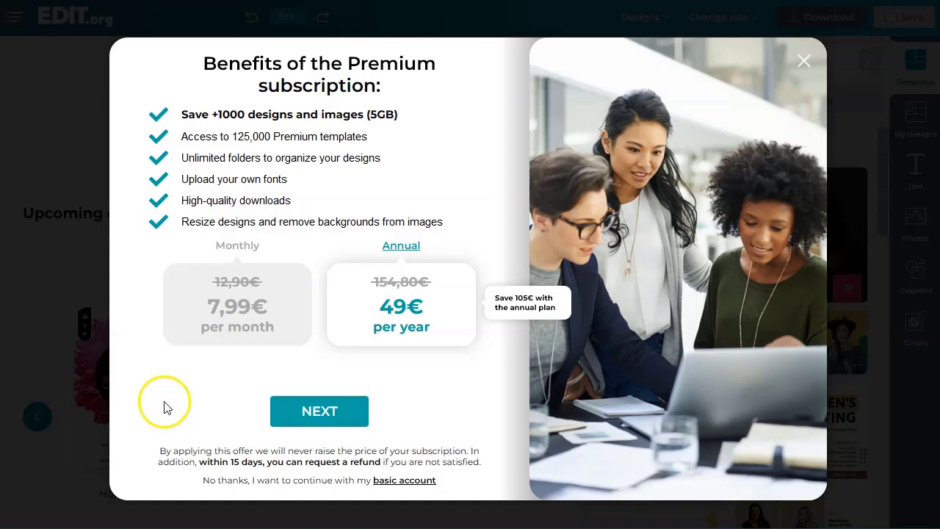
left_click(803, 61)
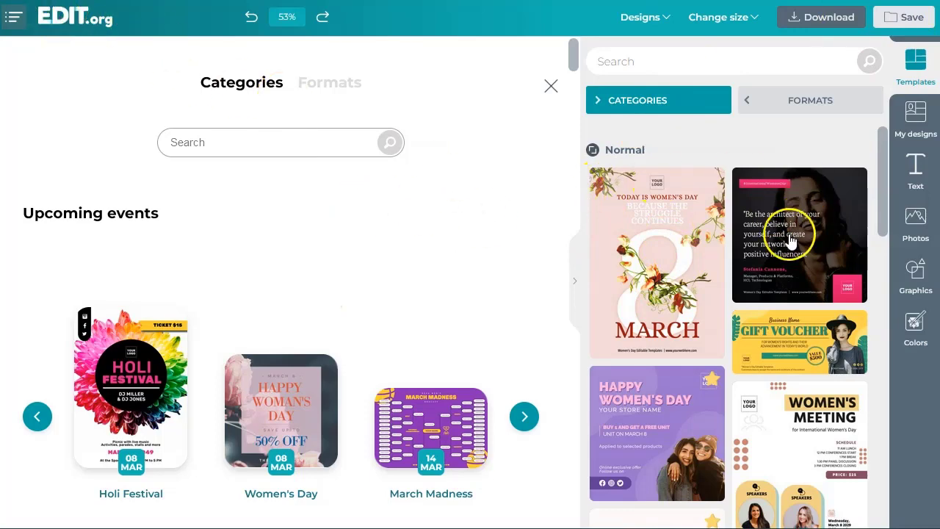
Browse the main template categories and open Beauty Centers.
scroll(320, 263, "down", 5)
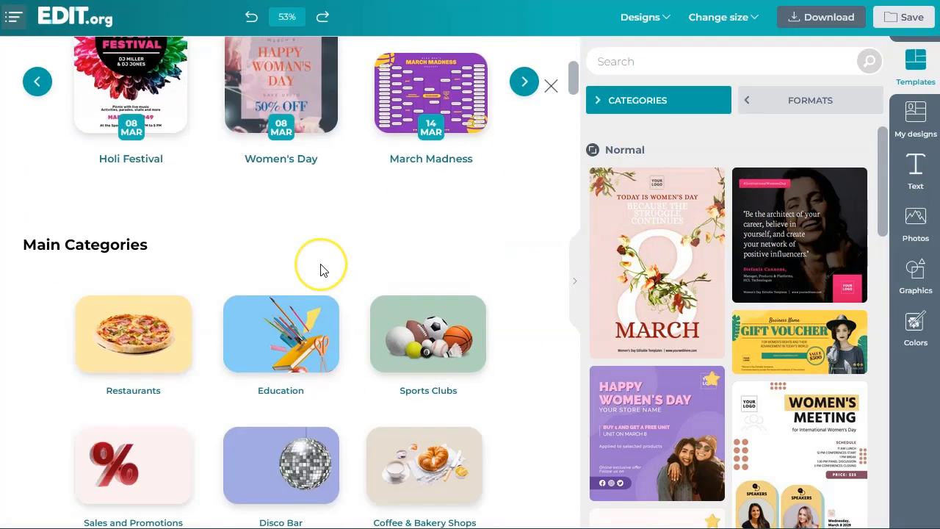
scroll(320, 270, "down", 1)
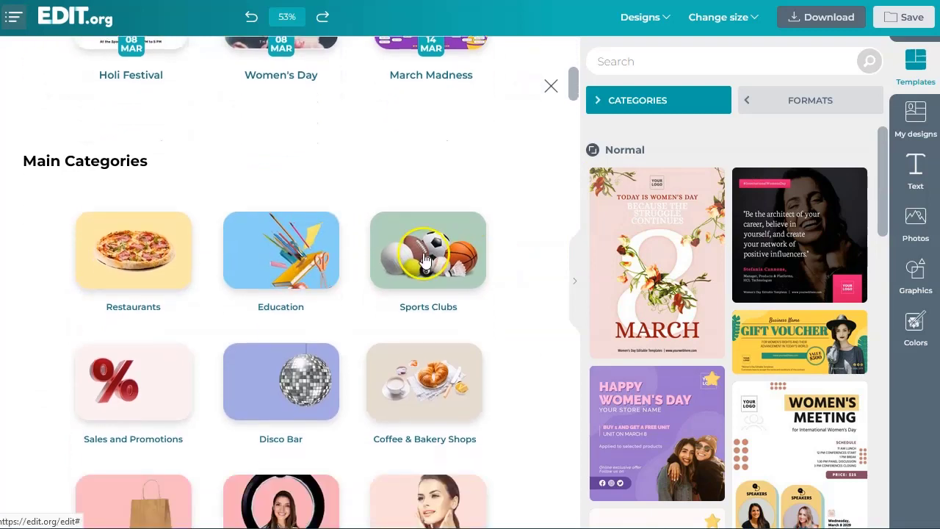
scroll(532, 261, "down", 2)
scroll(533, 261, "down", 1)
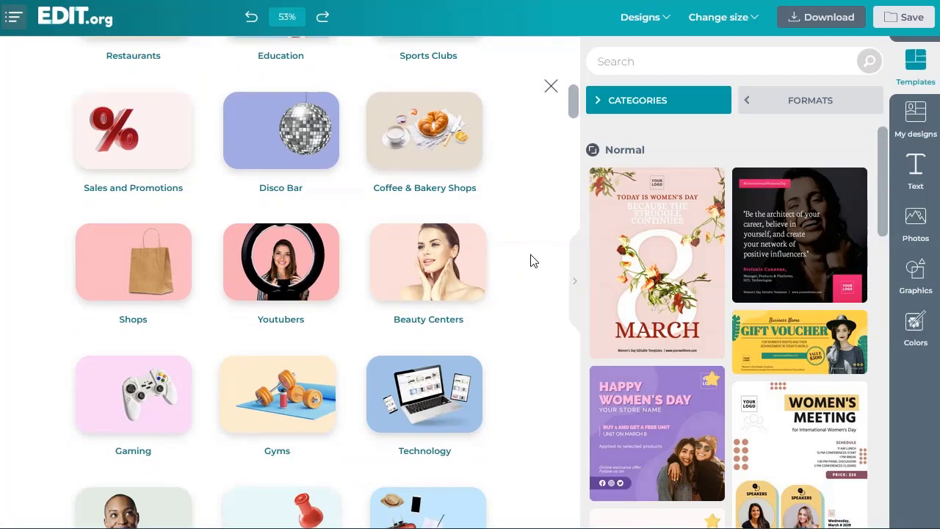
left_click(431, 260)
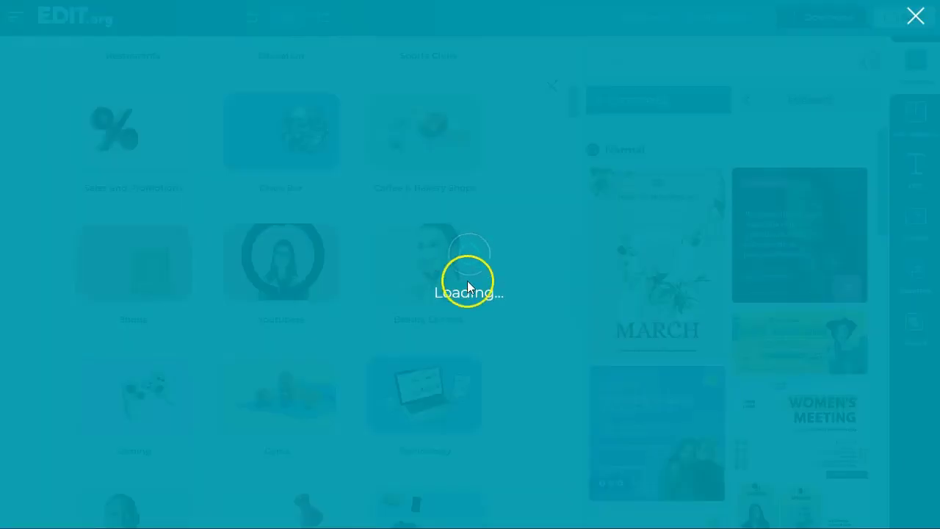
Load the Chichic nail polish template from the Perfumeries subcategory.
scroll(221, 286, "down", 2)
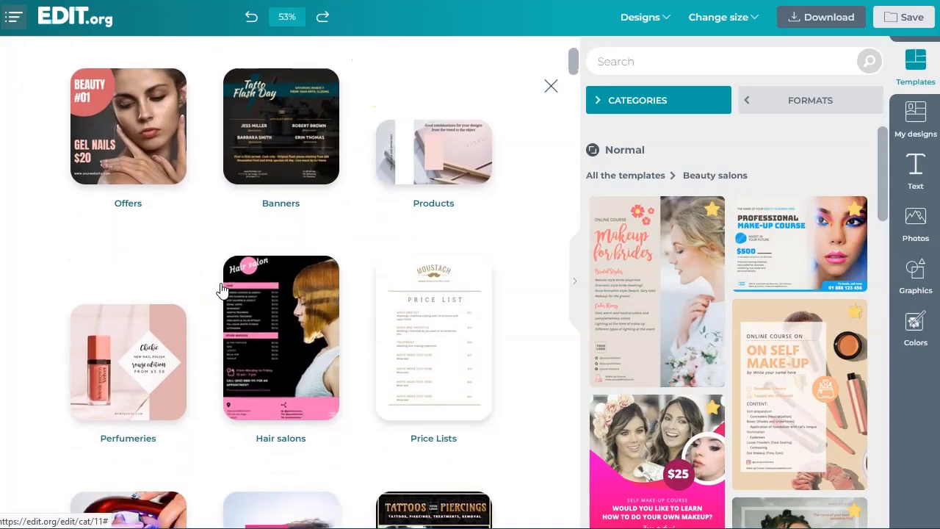
scroll(193, 247, "down", 1)
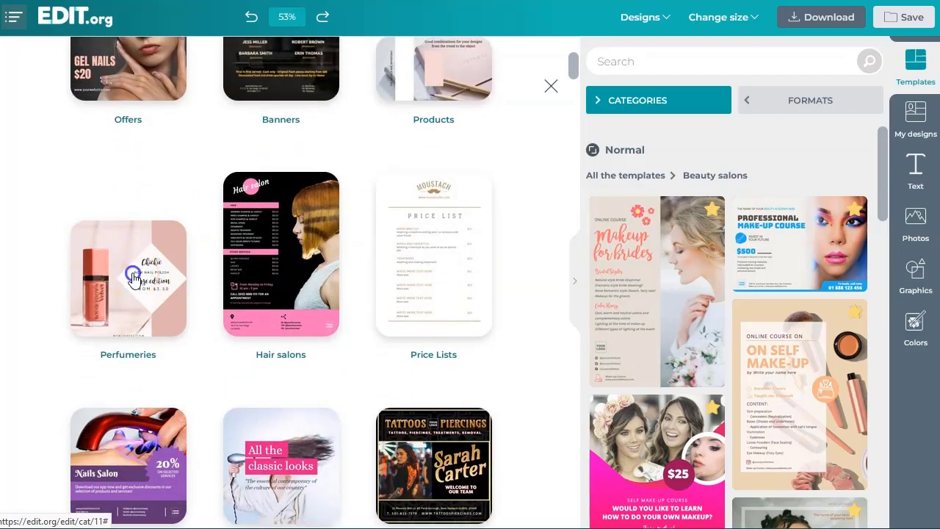
left_click(132, 275)
Select the template's nail polish photo, open its image editing options and look through all available filters.
left_click(322, 194)
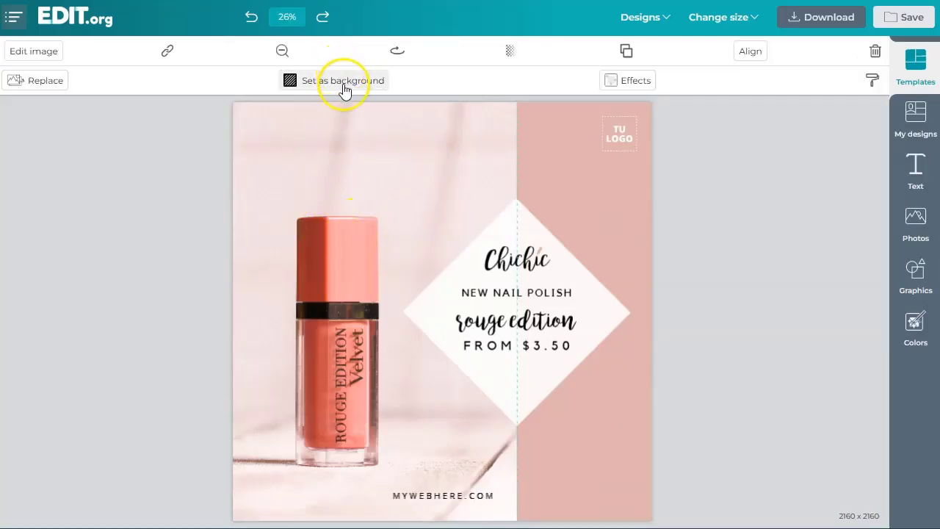
left_click(27, 56)
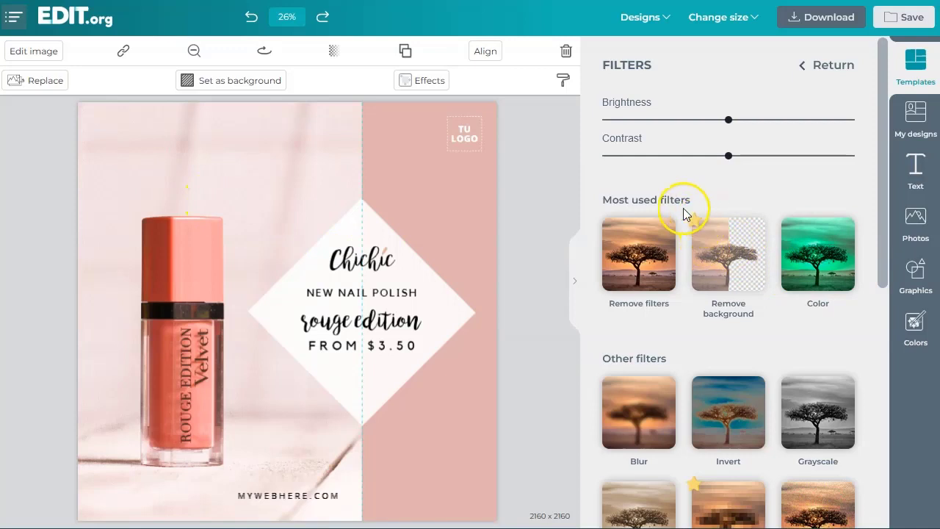
left_click(820, 266)
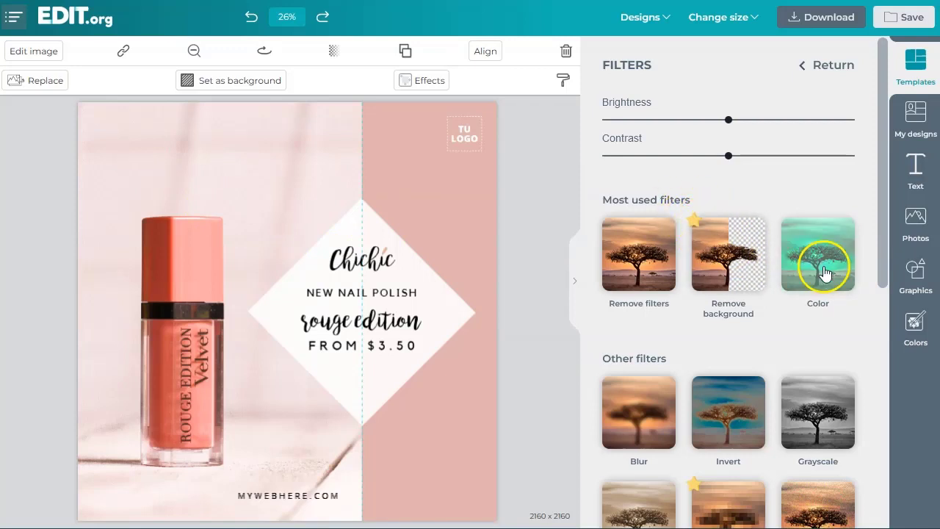
scroll(646, 286, "down", 1)
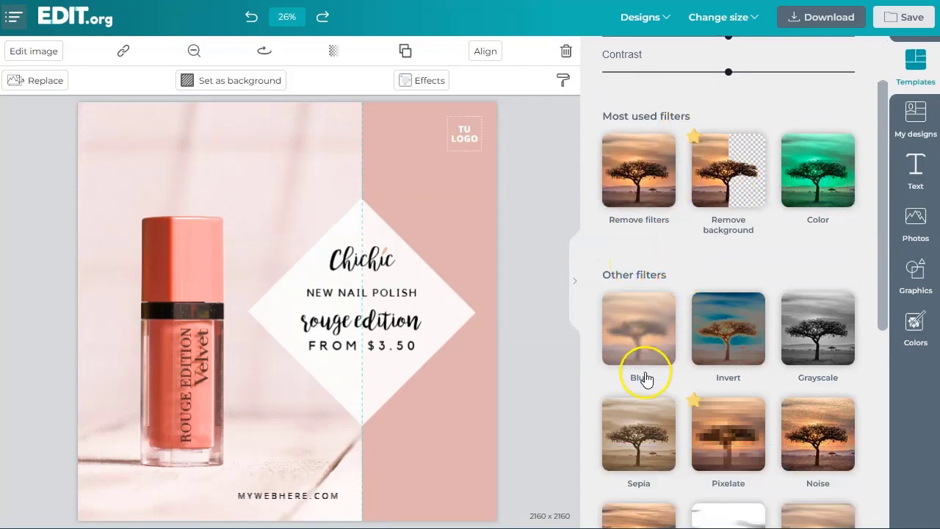
scroll(638, 308, "down", 1)
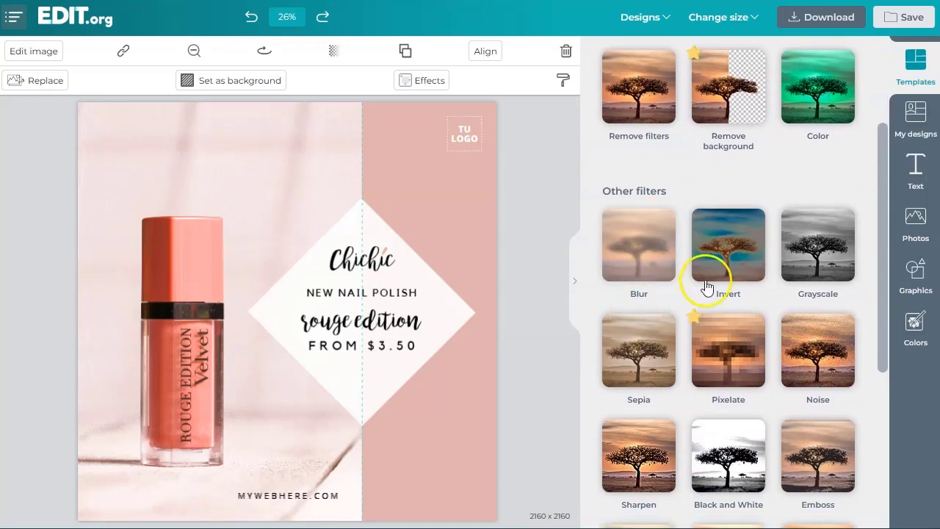
scroll(646, 268, "down", 1)
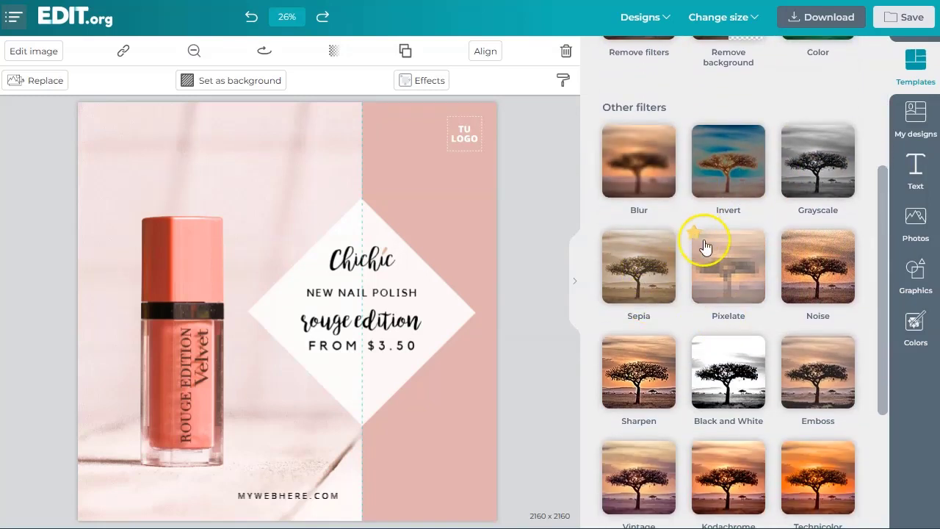
scroll(705, 248, "down", 3)
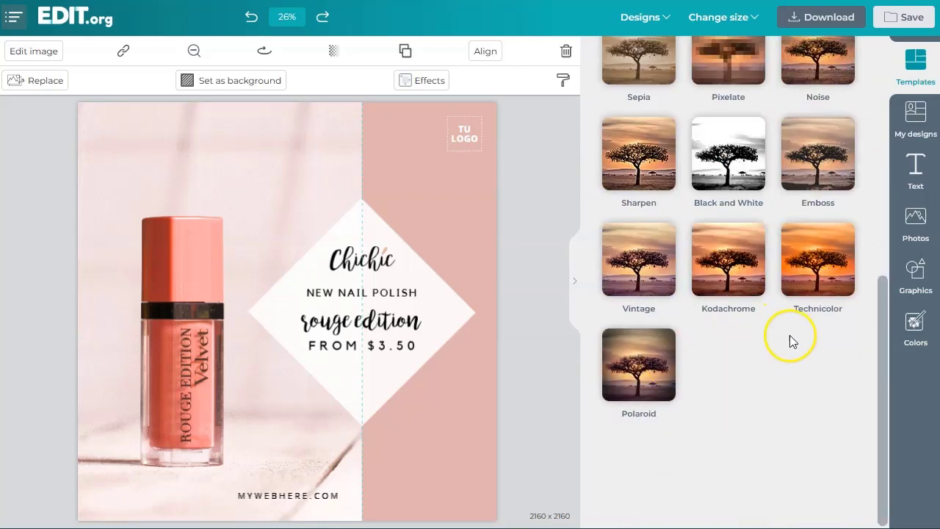
scroll(771, 273, "up", 3)
scroll(792, 268, "up", 3)
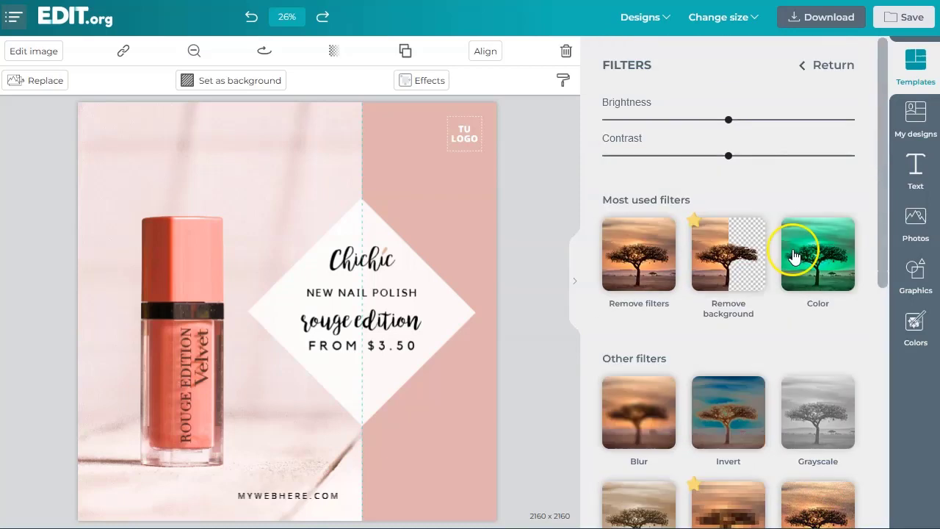
Run Remove background on the nail polish photo and accept inserting a new image with a transparent background.
scroll(770, 302, "down", 1)
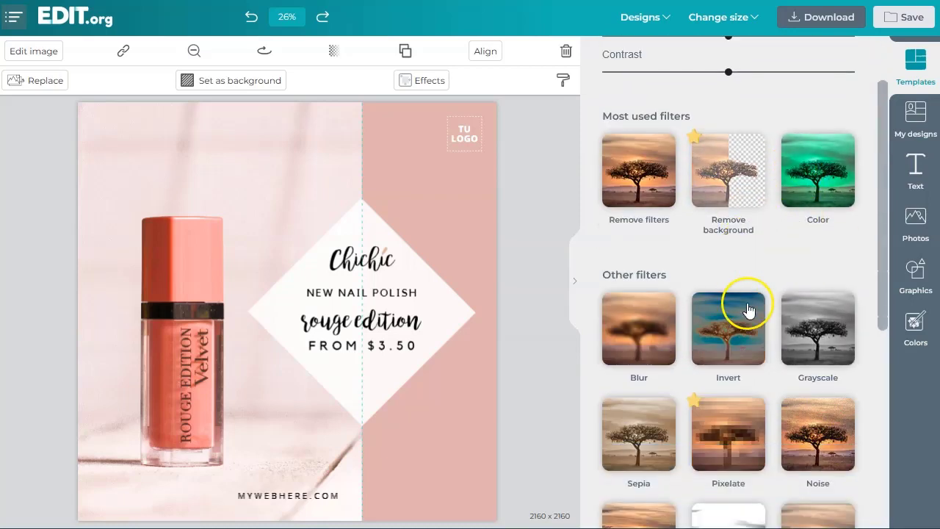
left_click(736, 184)
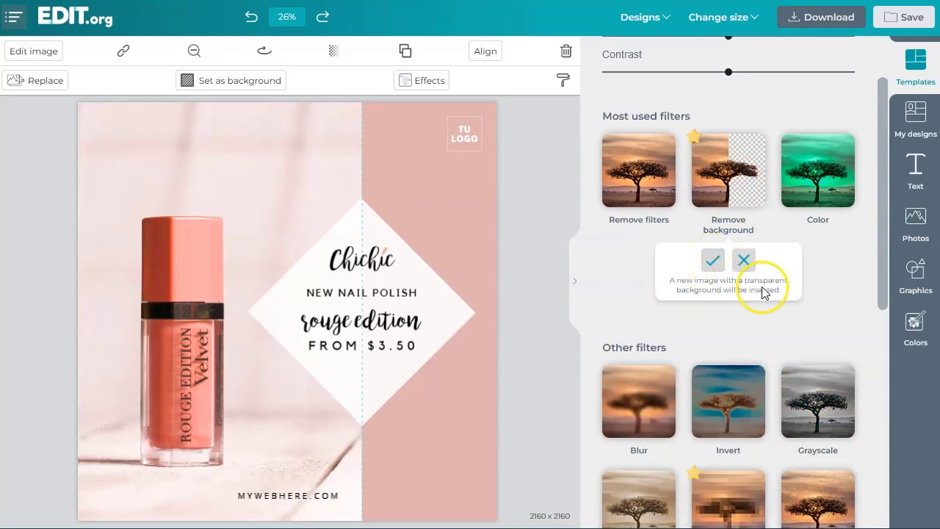
left_click(713, 264)
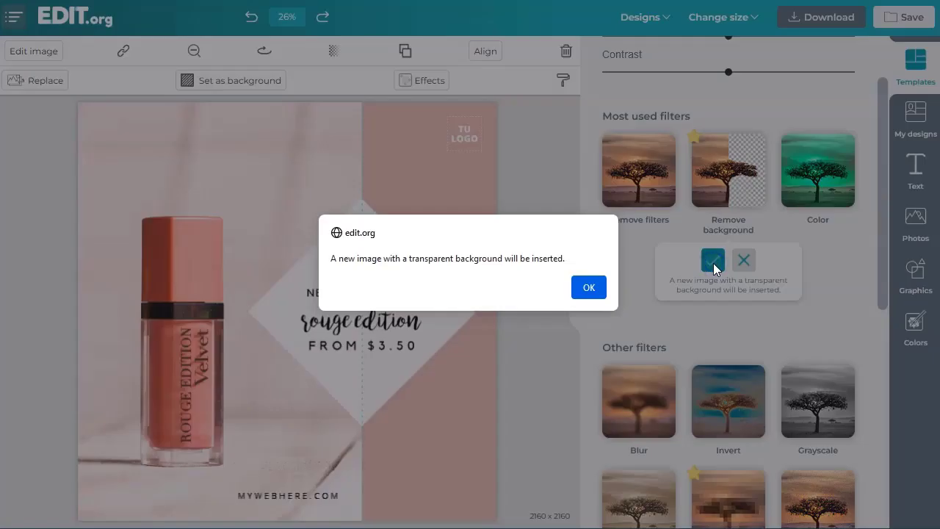
left_click(589, 287)
Move the cut-out bottle image so it stands beside the base of the large bottle, and clear the selection.
left_click_drag(126, 157, 456, 255)
left_click(178, 312)
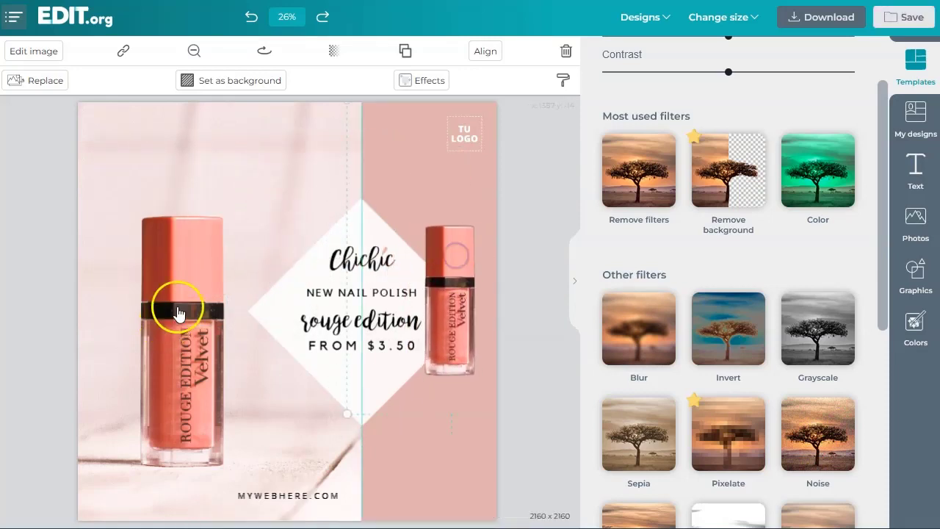
left_click(447, 254)
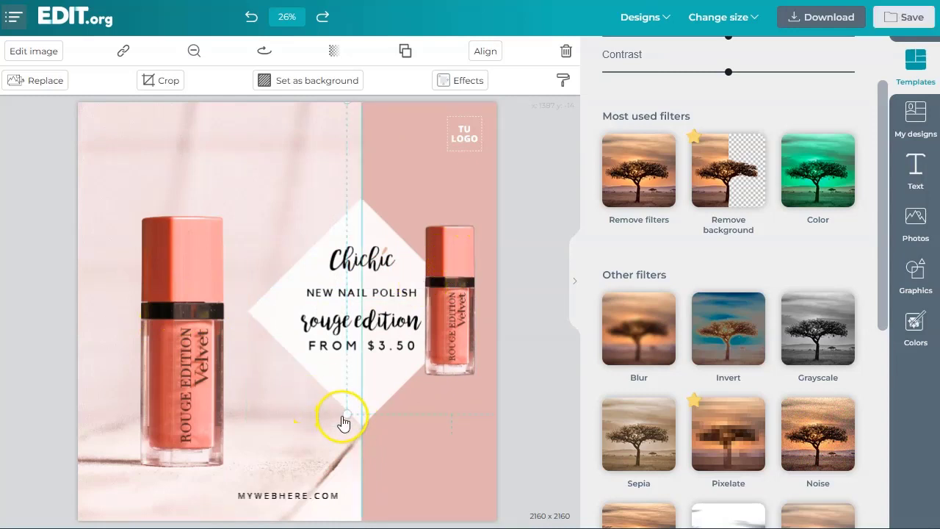
left_click_drag(420, 340, 224, 408)
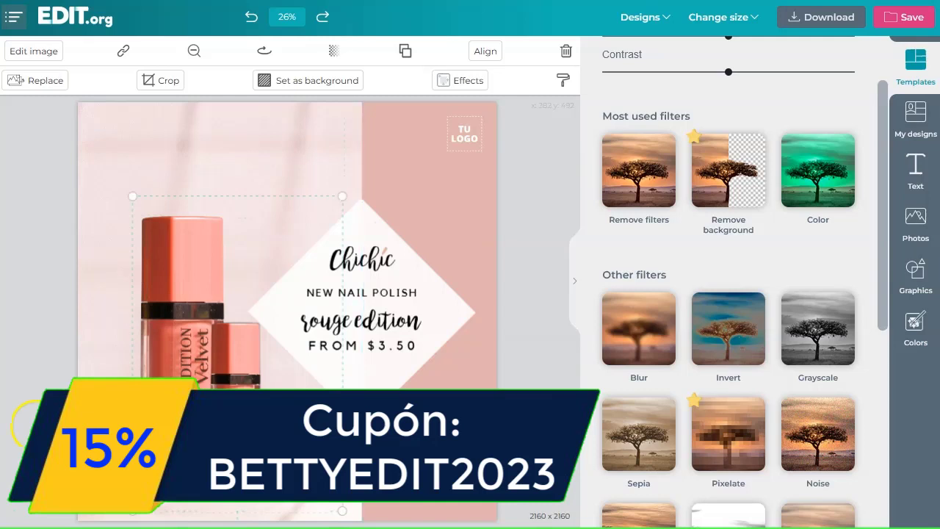
left_click(26, 427)
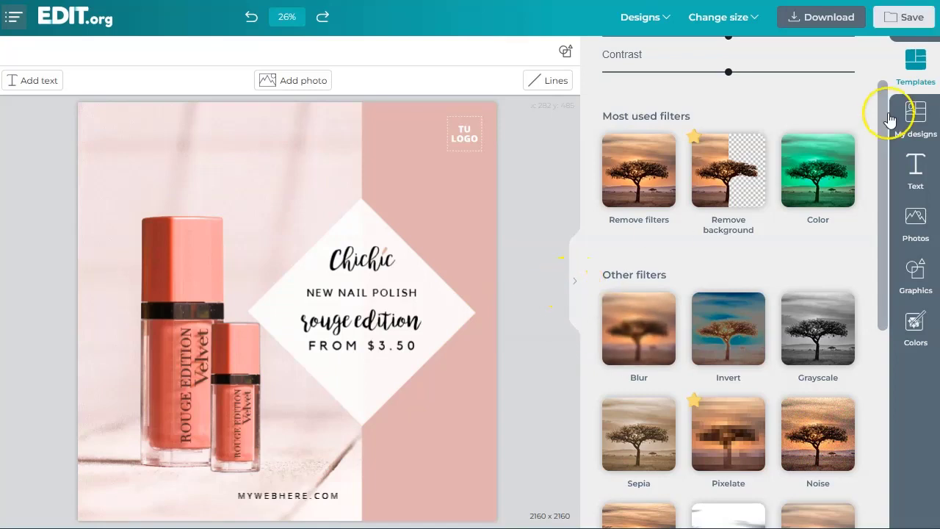
Look through the matching templates in the chic-pink-makeup collection under Perfumeries.
left_click(912, 66)
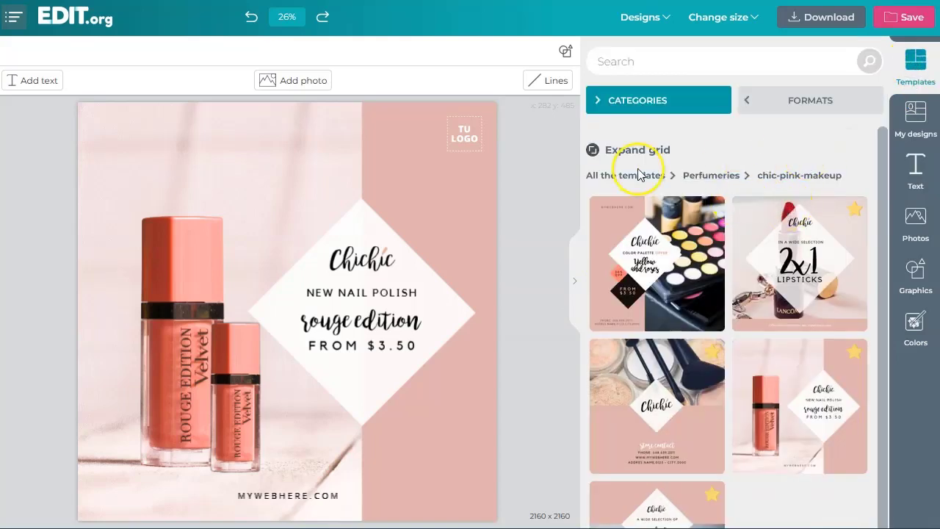
scroll(696, 317, "down", 1)
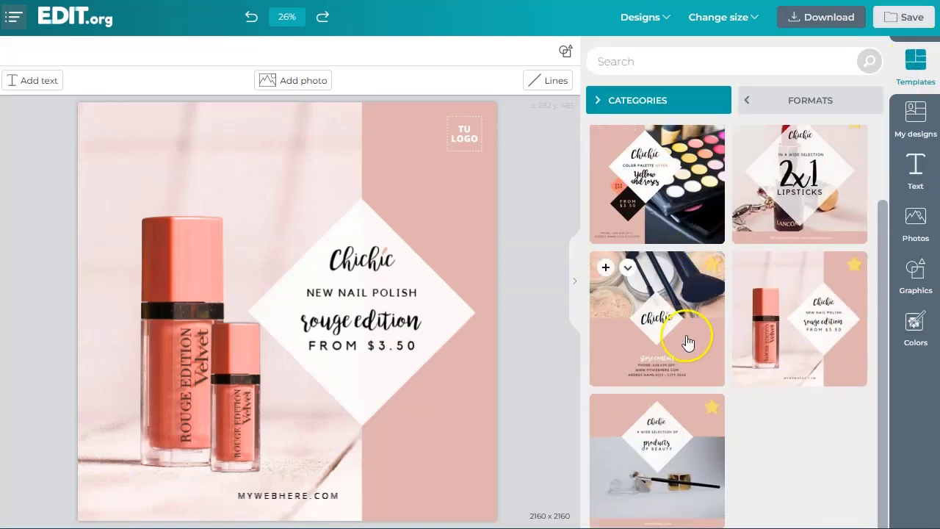
scroll(682, 330, "up", 1)
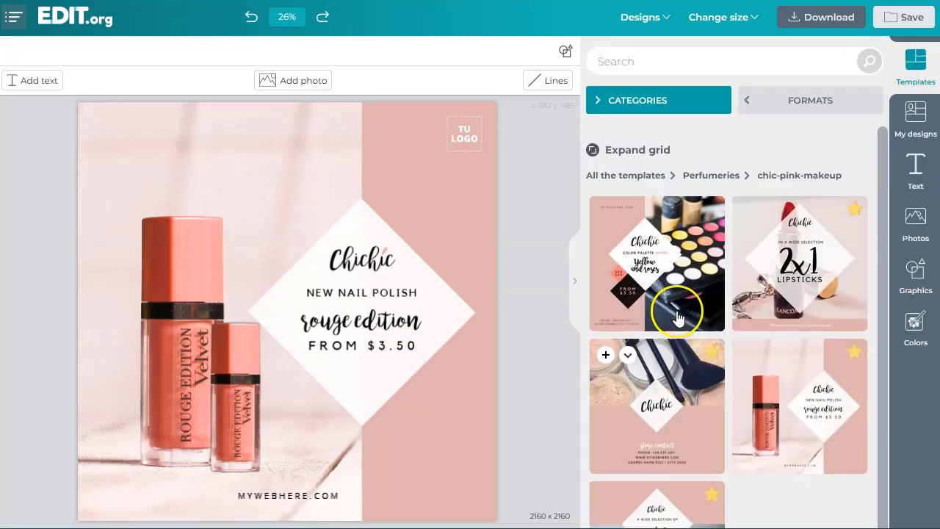
Look through the design's download options, including the file formats JPG, PNG, PDF and PDF Vector and the High quality setting, and close them.
left_click(822, 17)
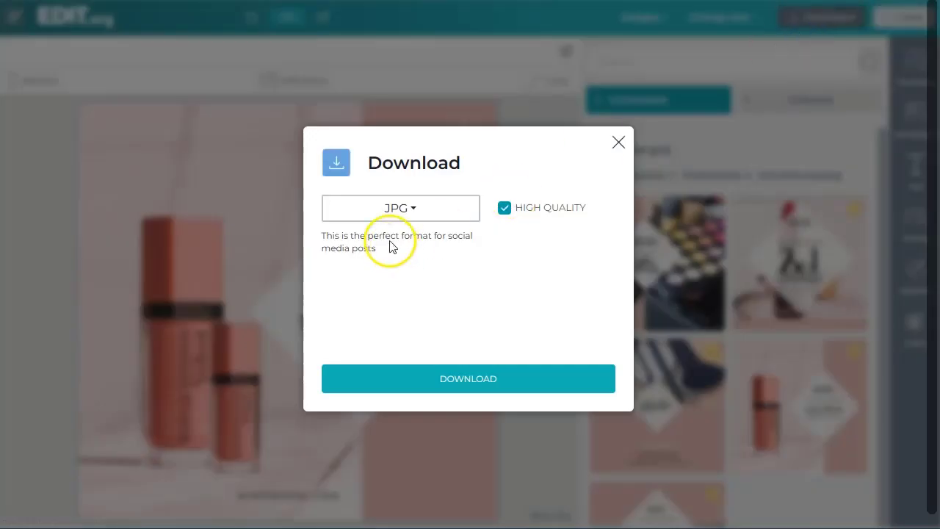
left_click(411, 209)
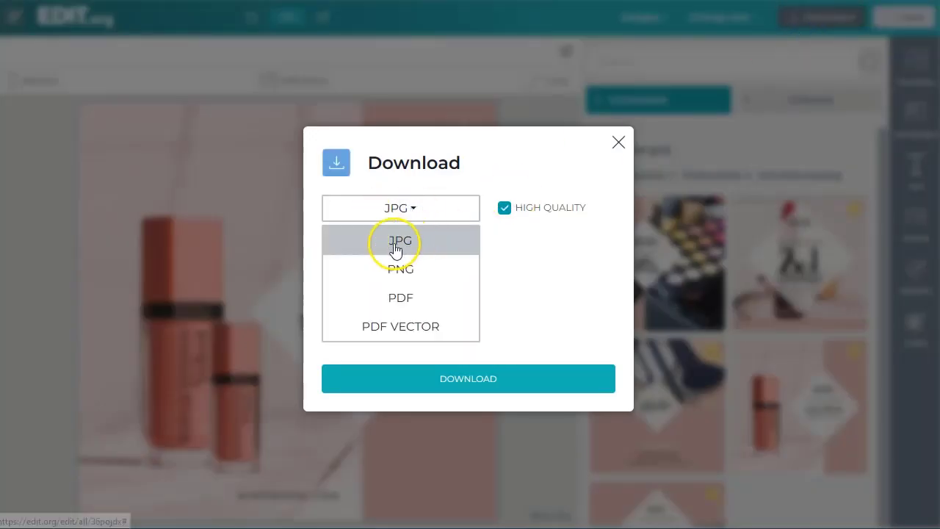
left_click(431, 331)
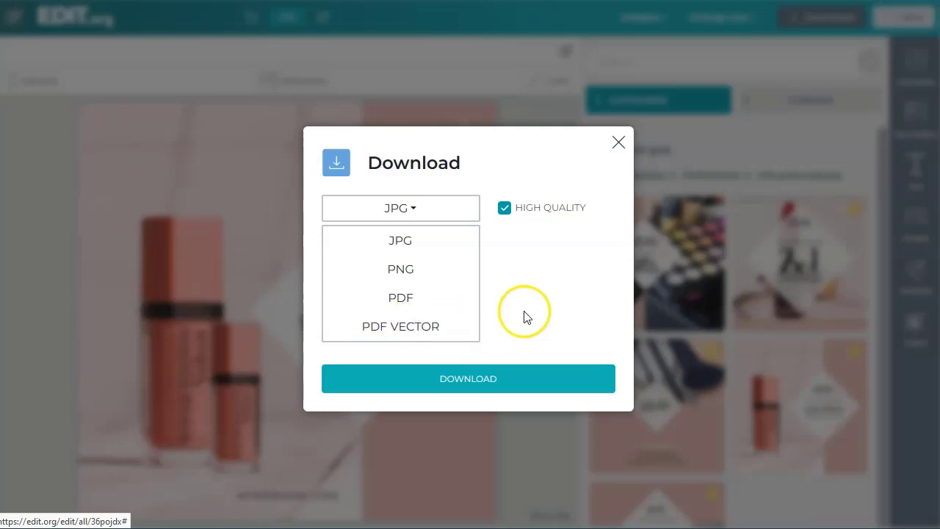
left_click(505, 210)
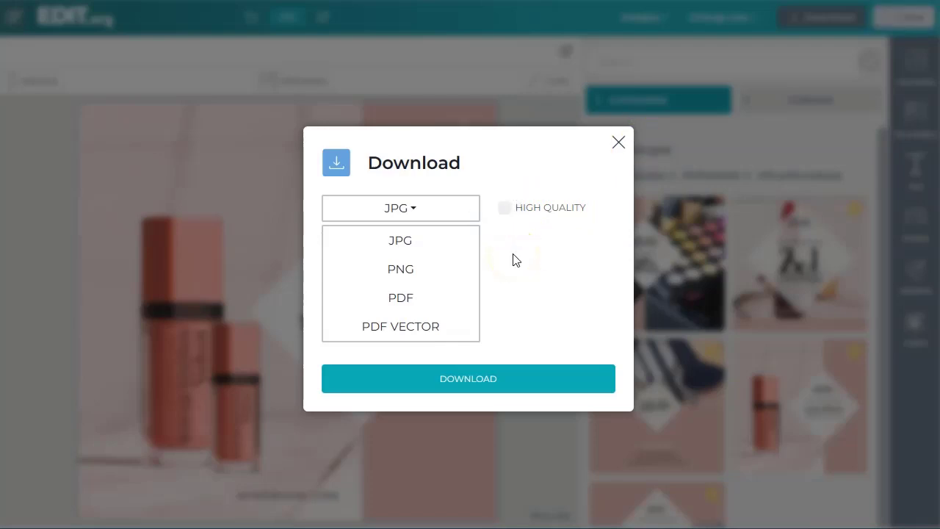
left_click(506, 209)
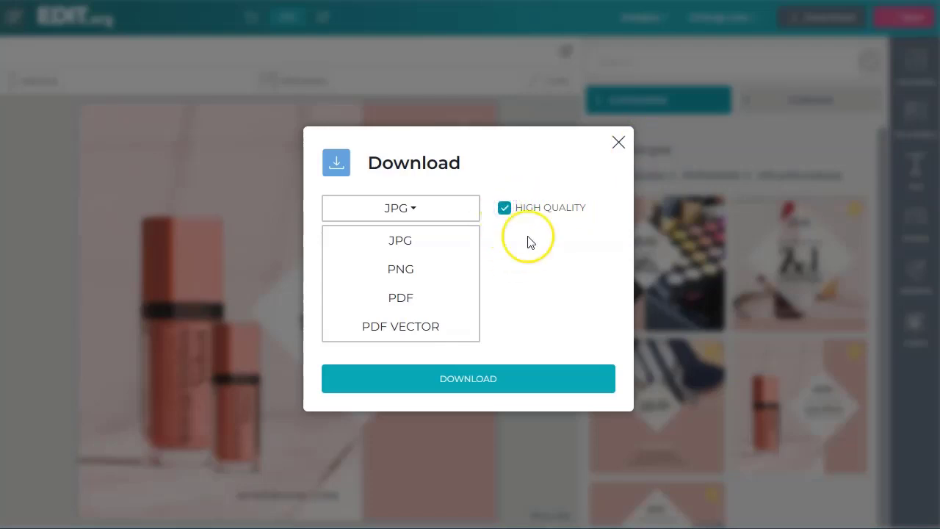
left_click(619, 144)
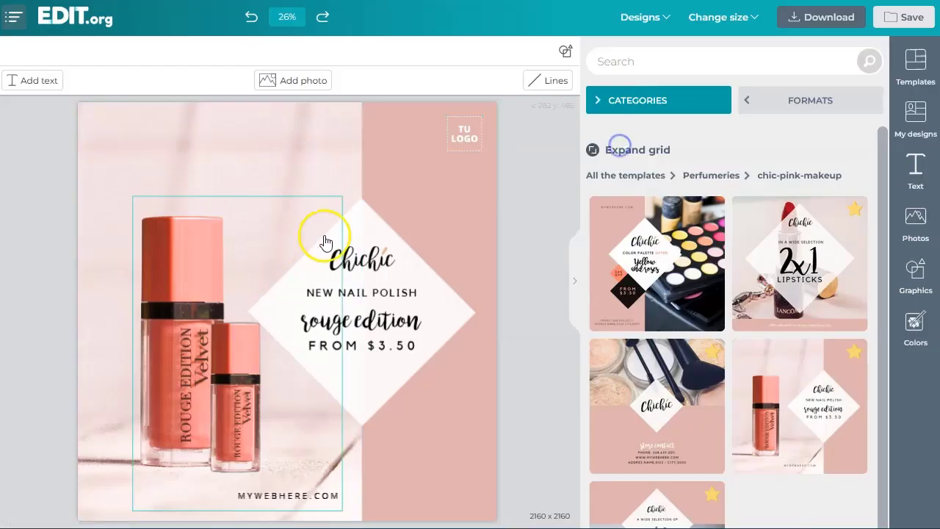
Show the side menu with the account information and close it again.
left_click(69, 19)
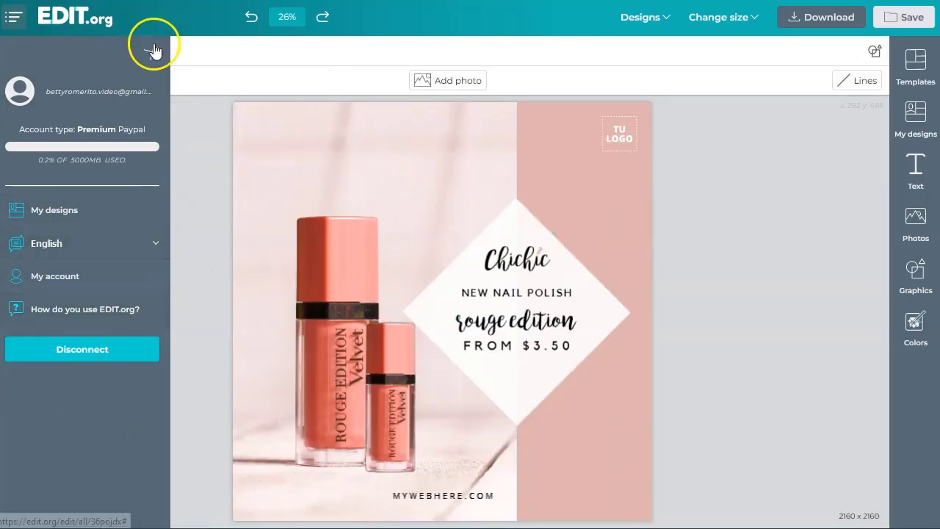
left_click(153, 50)
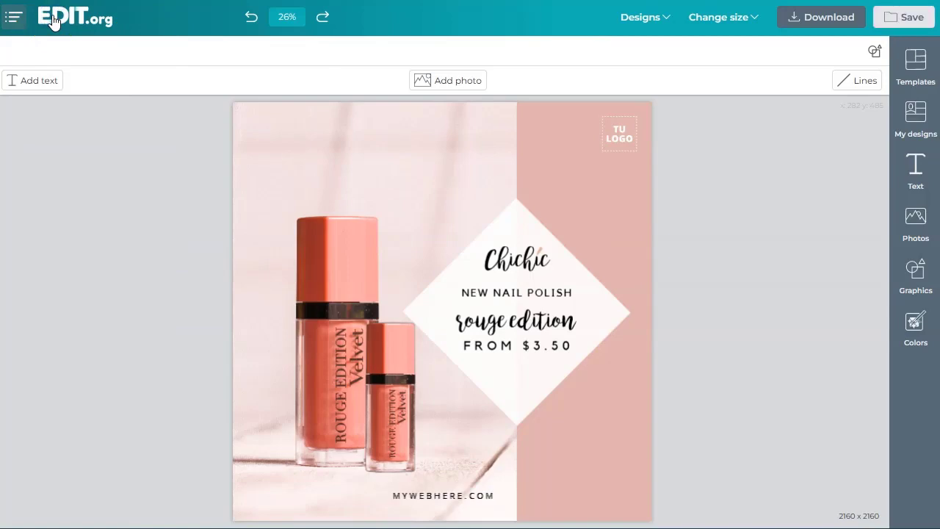
Switch to EDIT.org's Spanish page for schools and teachers and read through its sections on educational templates and free accounts.
left_click(189, 33)
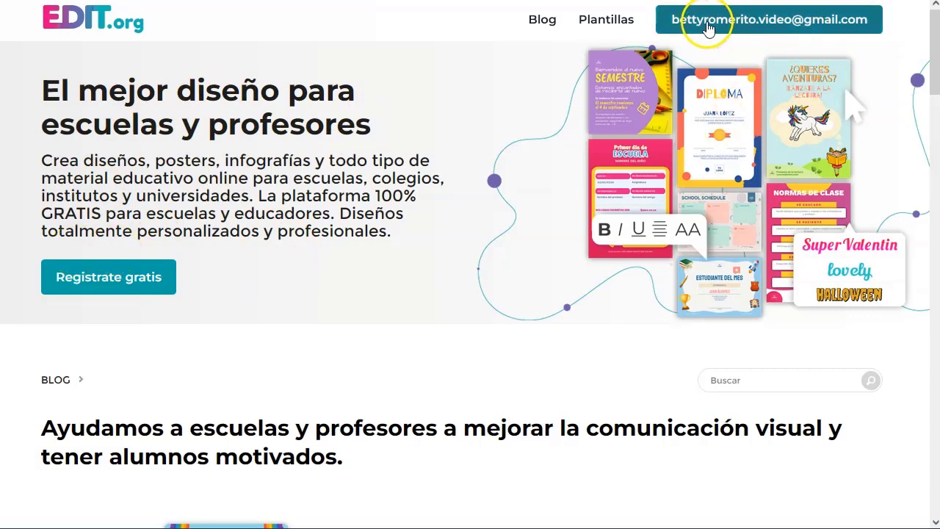
scroll(249, 260, "down", 1)
scroll(413, 216, "down", 2)
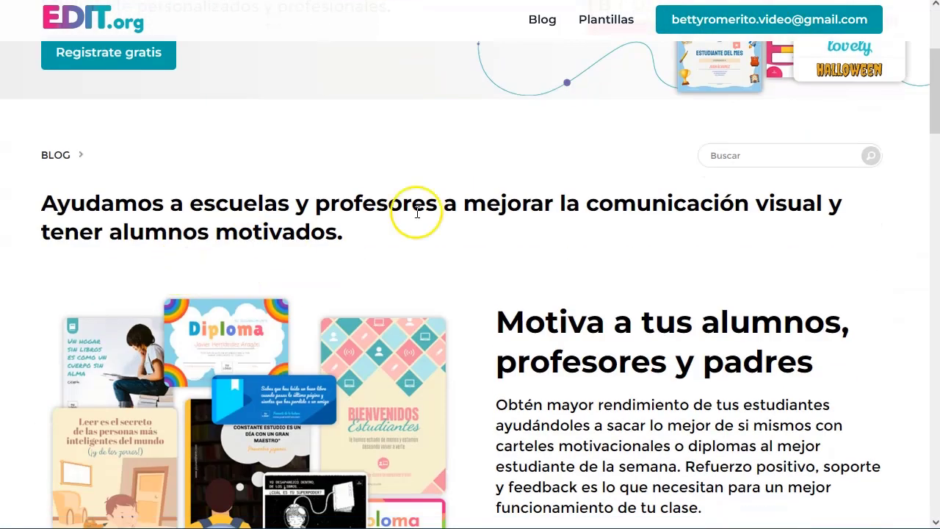
scroll(484, 237, "down", 2)
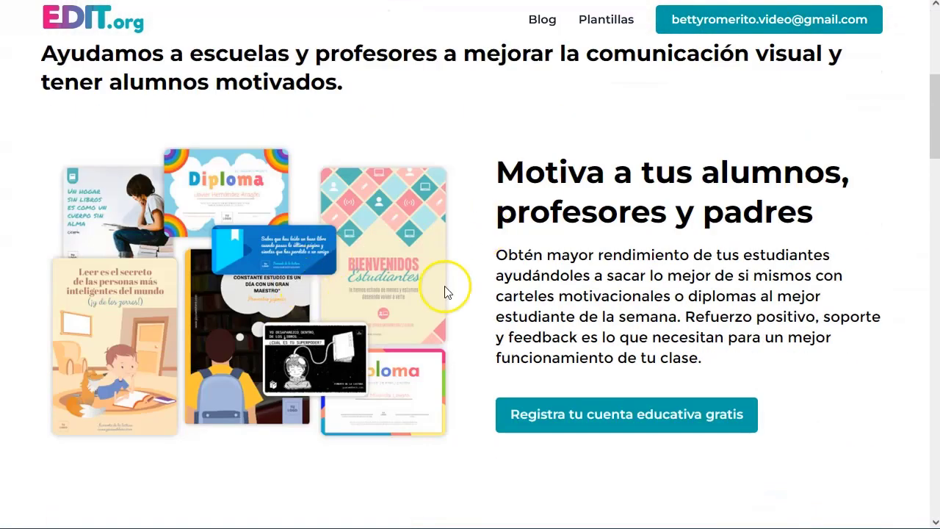
scroll(469, 275, "down", 3)
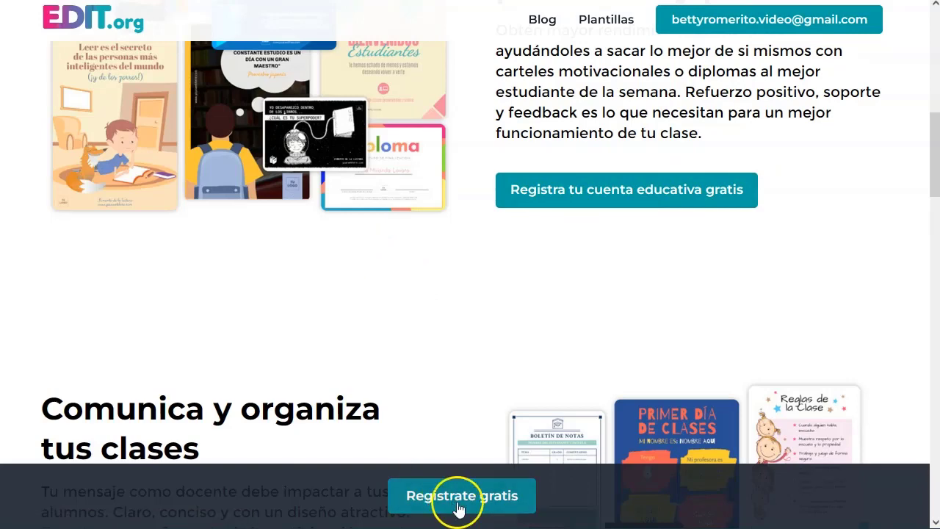
scroll(340, 333, "down", 5)
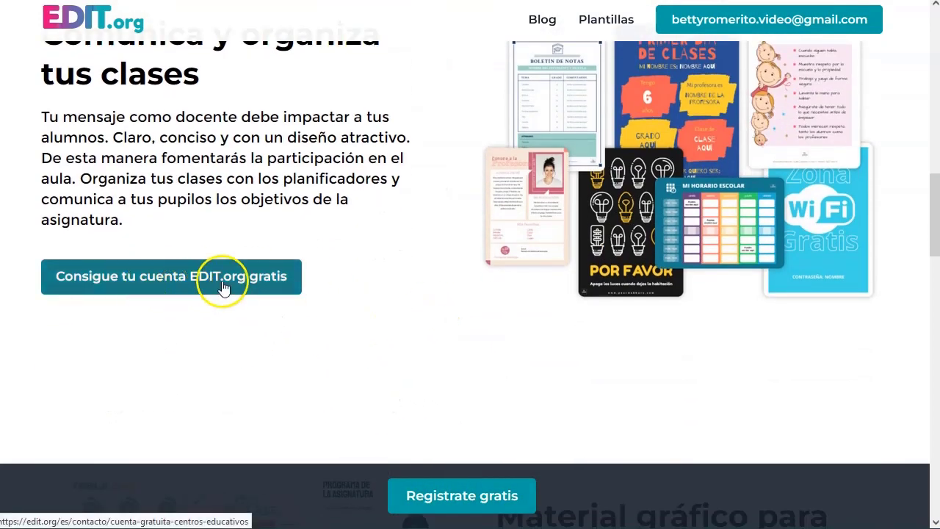
scroll(421, 291, "down", 4)
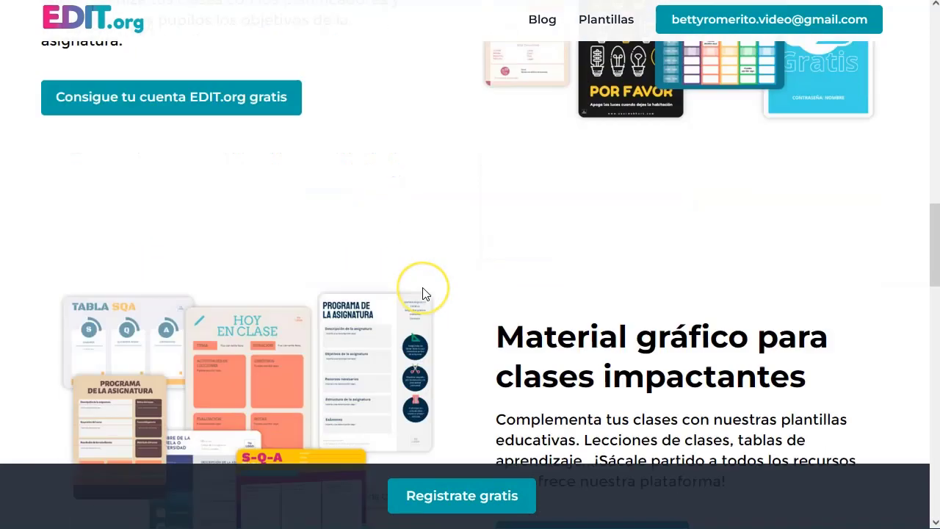
scroll(422, 291, "down", 1)
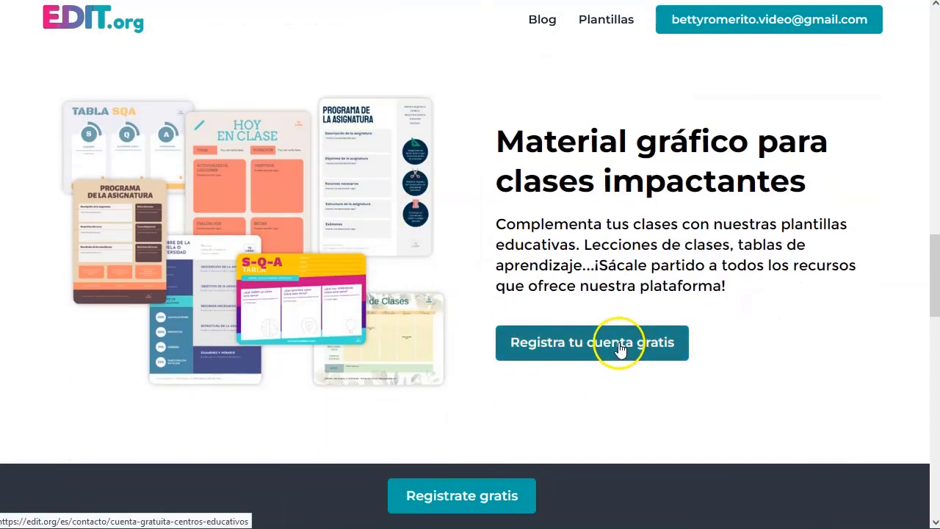
Open the free educational account registration form, look over its first question, and return to the nail polish design in the editor.
left_click(533, 351)
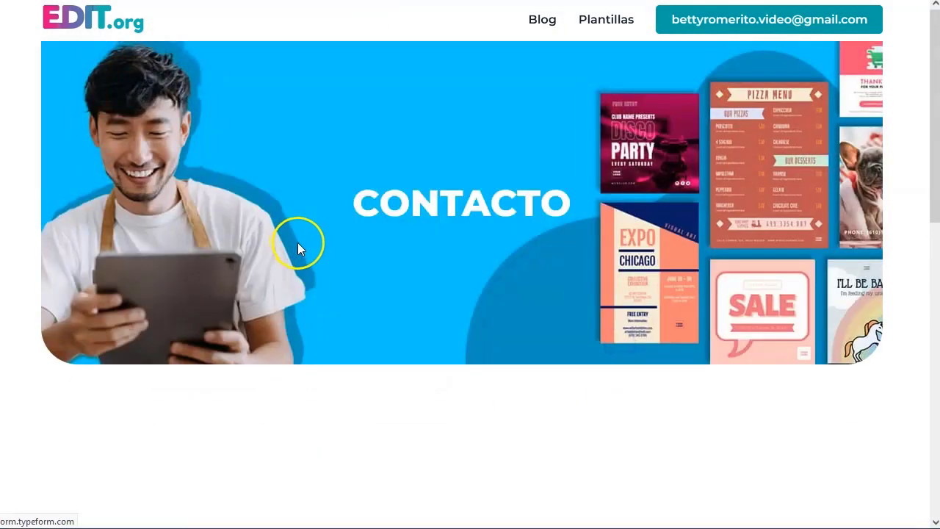
scroll(345, 242, "down", 5)
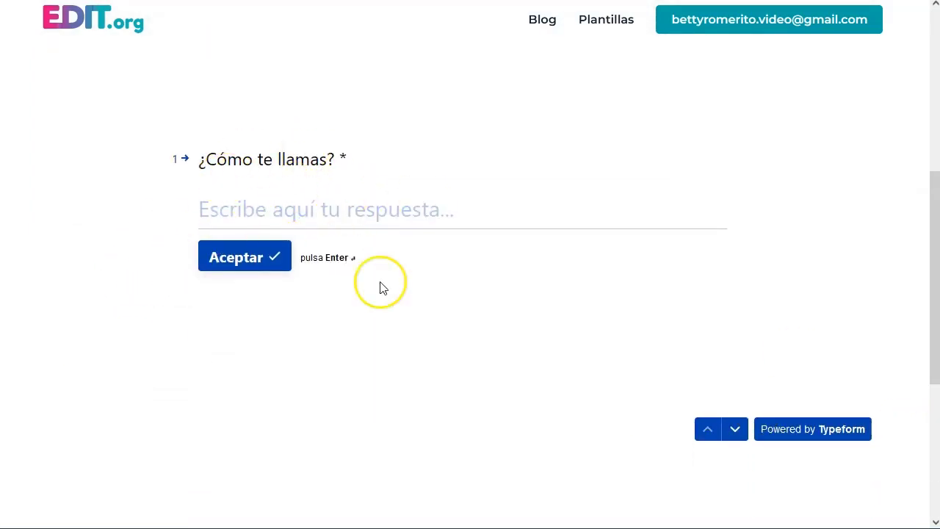
scroll(154, 276, "up", 1)
scroll(154, 276, "up", 1)
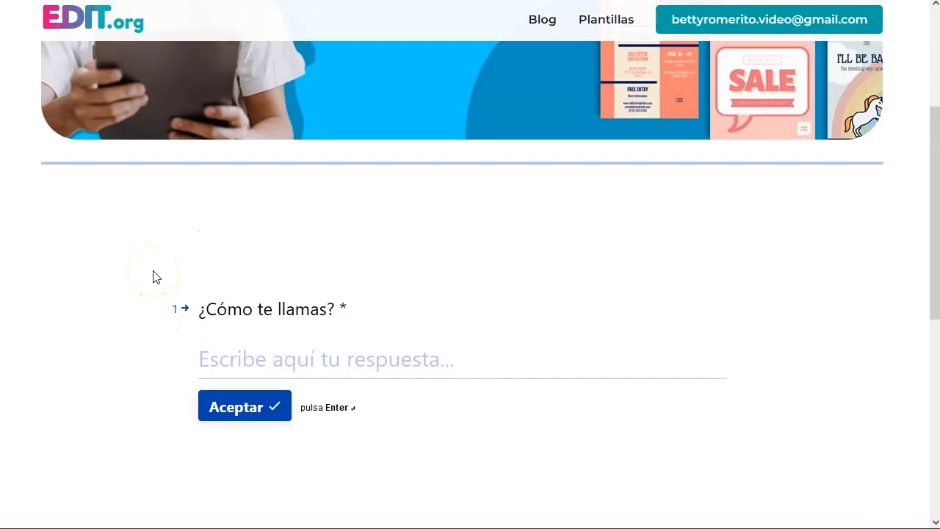
scroll(155, 276, "down", 1)
scroll(552, 225, "up", 4)
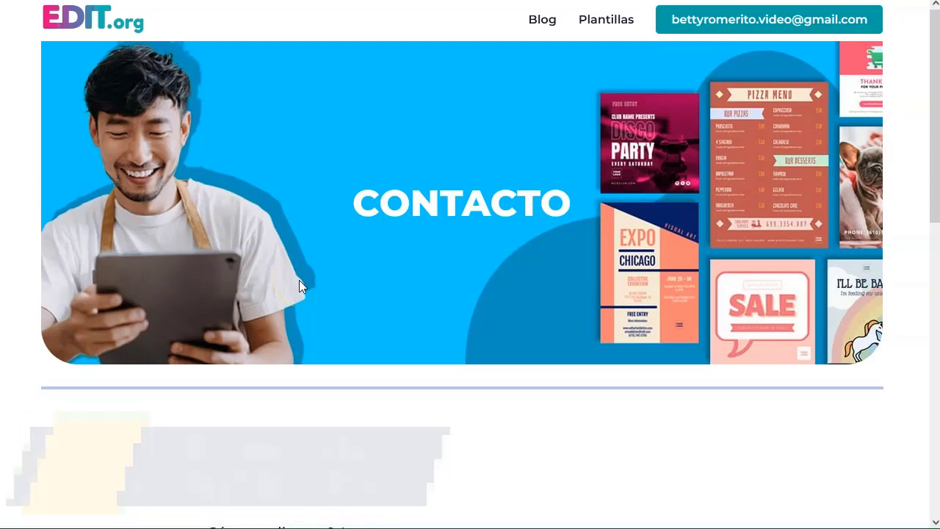
left_click(496, 150)
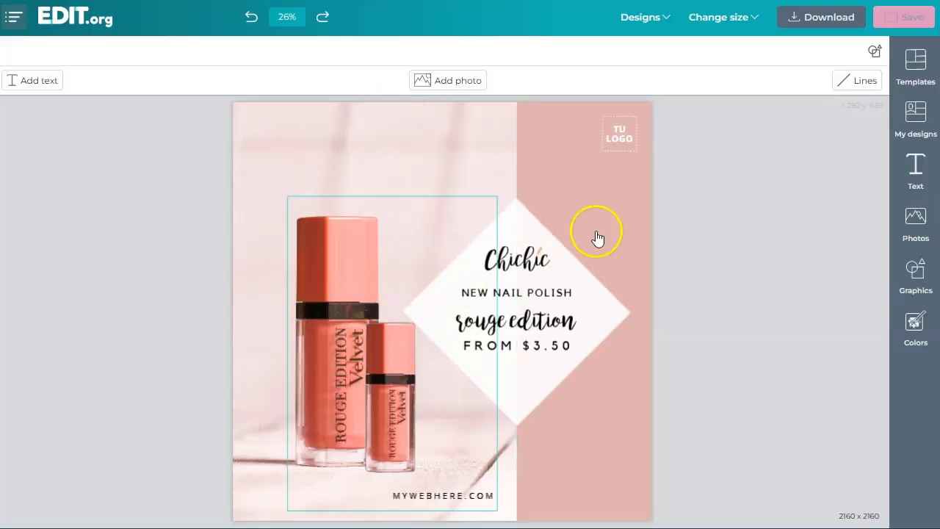
left_click(756, 221)
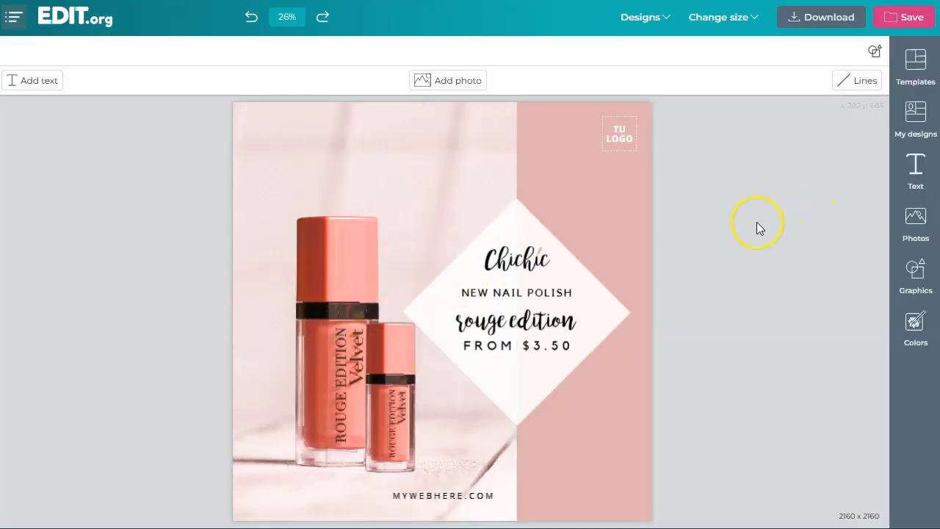